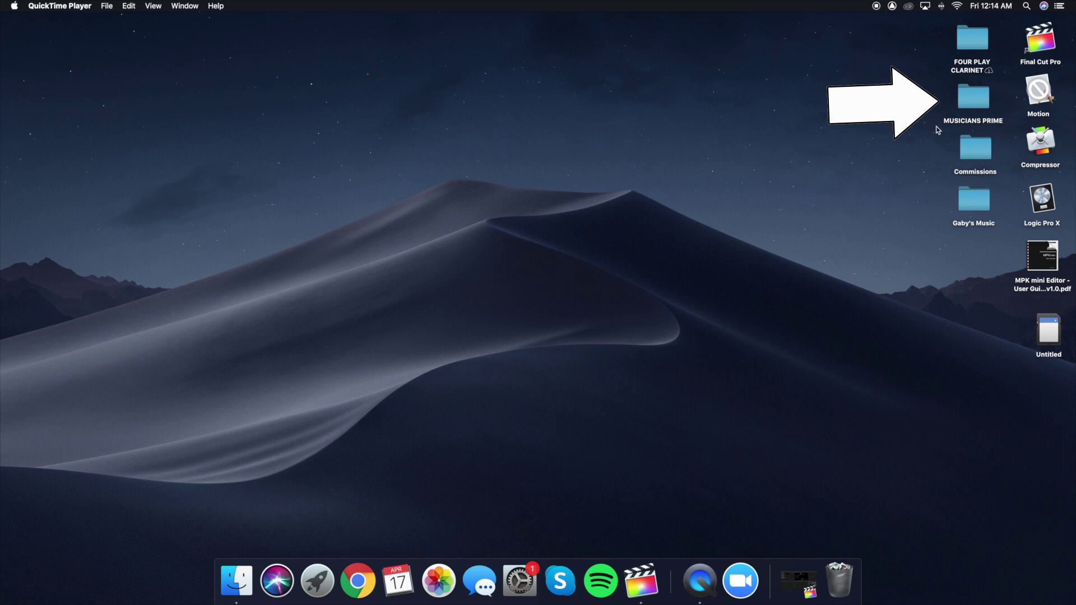
# Step: Open MUSICIANS PRIME > Video > MP YouTube Channel > Raw Footage > MP Sample Vid in Finder
pyautogui.click(974, 107)
pyautogui.doubleClick(973, 100)
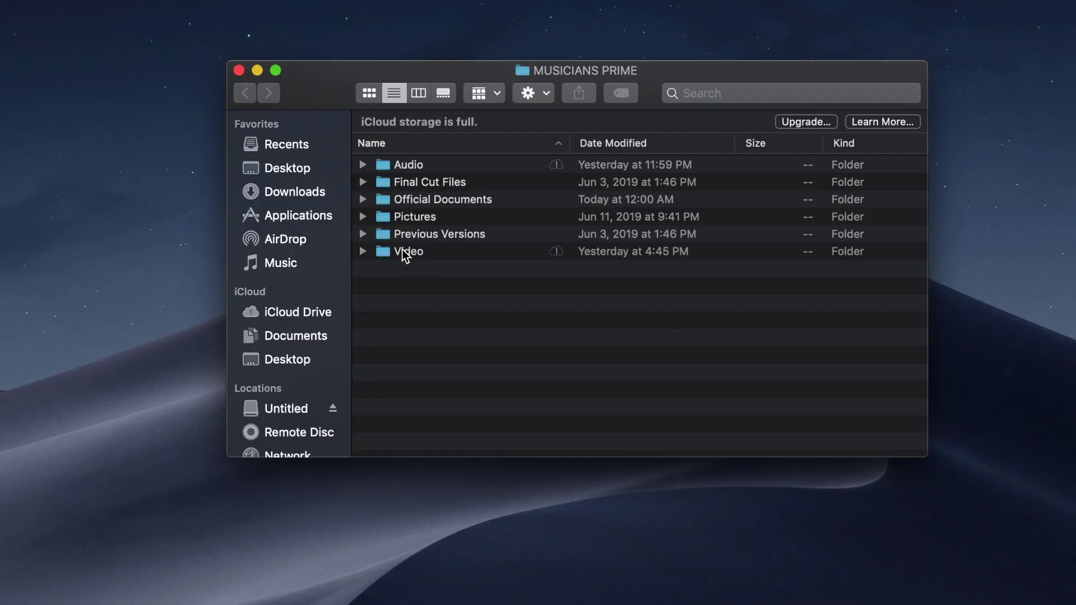
pyautogui.doubleClick(402, 252)
pyautogui.doubleClick(419, 221)
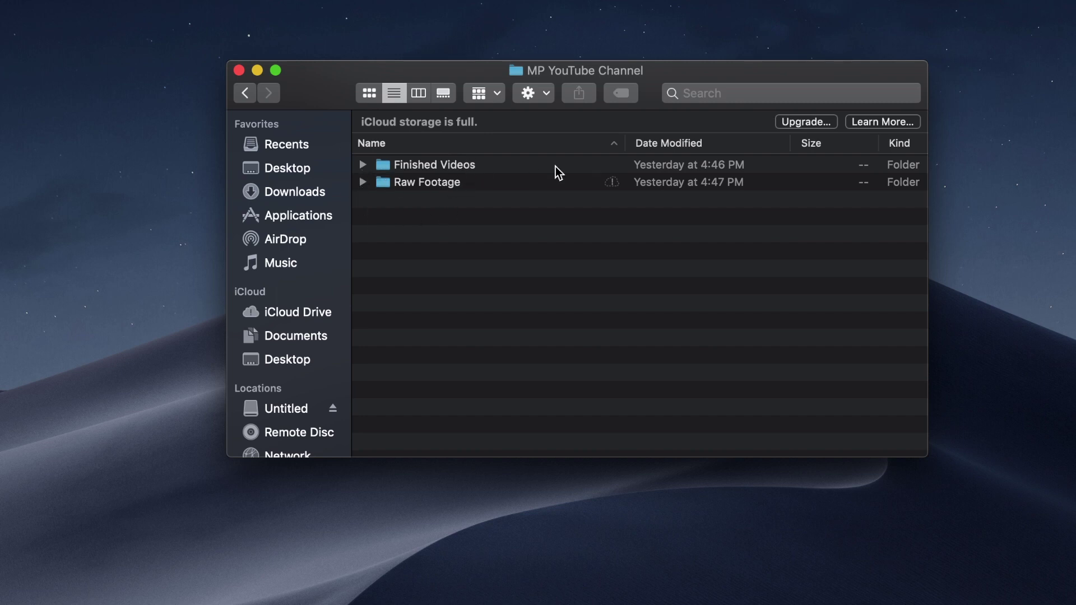
pyautogui.doubleClick(435, 187)
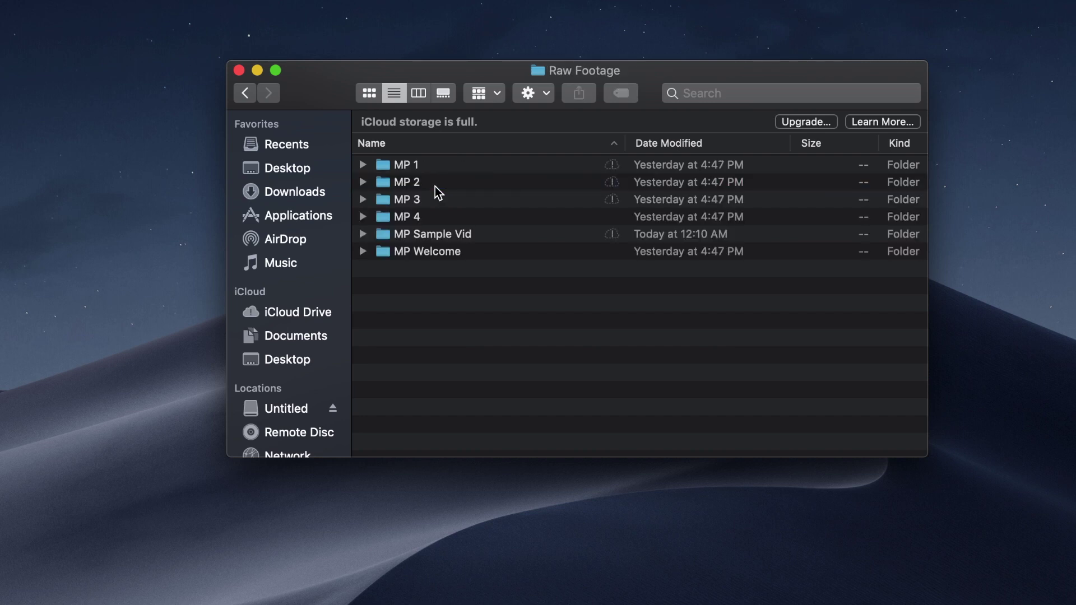
pyautogui.doubleClick(399, 235)
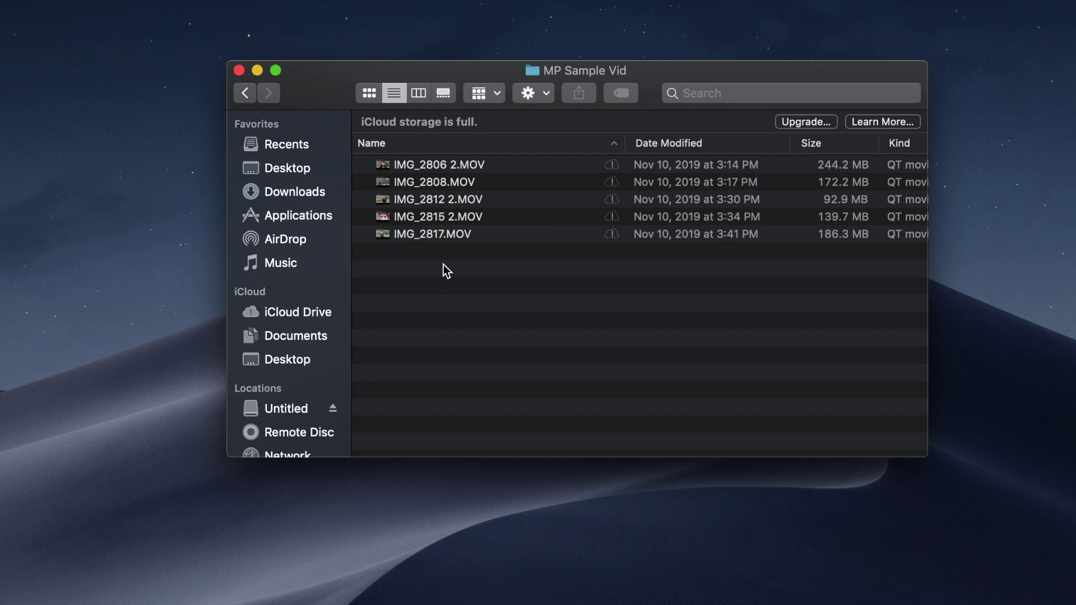
pyautogui.hscroll(4, 443, 266)
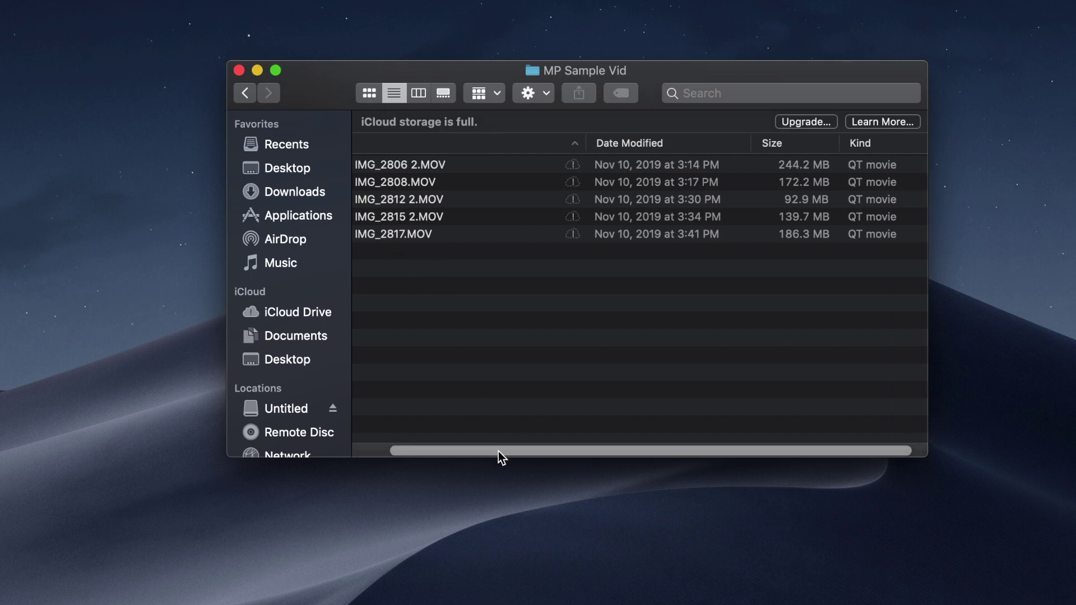
pyautogui.moveTo(502, 452); pyautogui.dragTo(345, 449)
# Step: Create new folders named iPhone and Canon Mark IV inside MP Sample Vid
pyautogui.rightClick(402, 277)
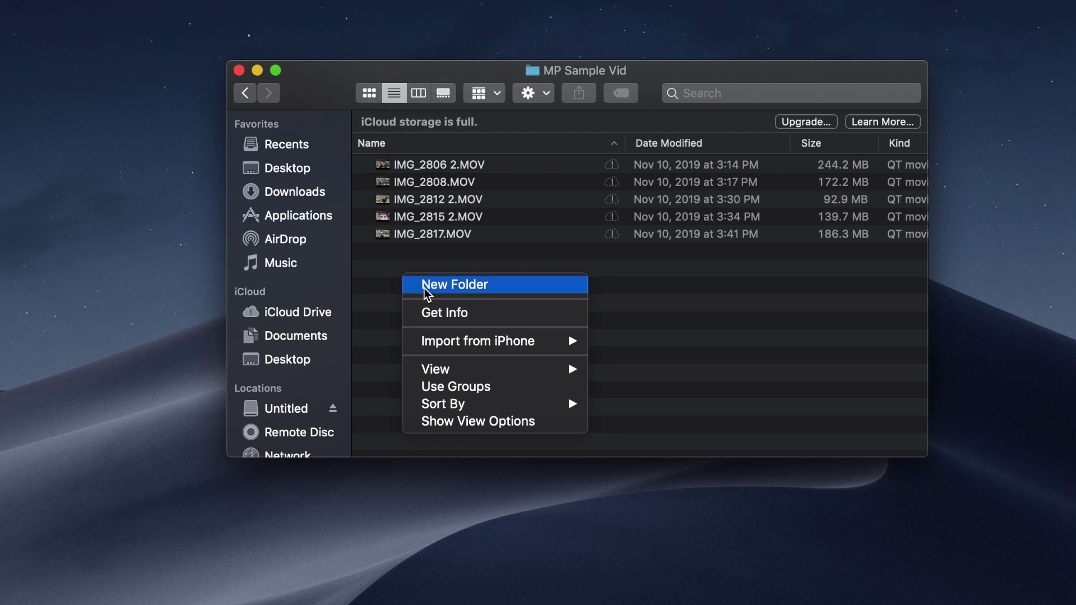
pyautogui.click(442, 285)
pyautogui.write('iPh')
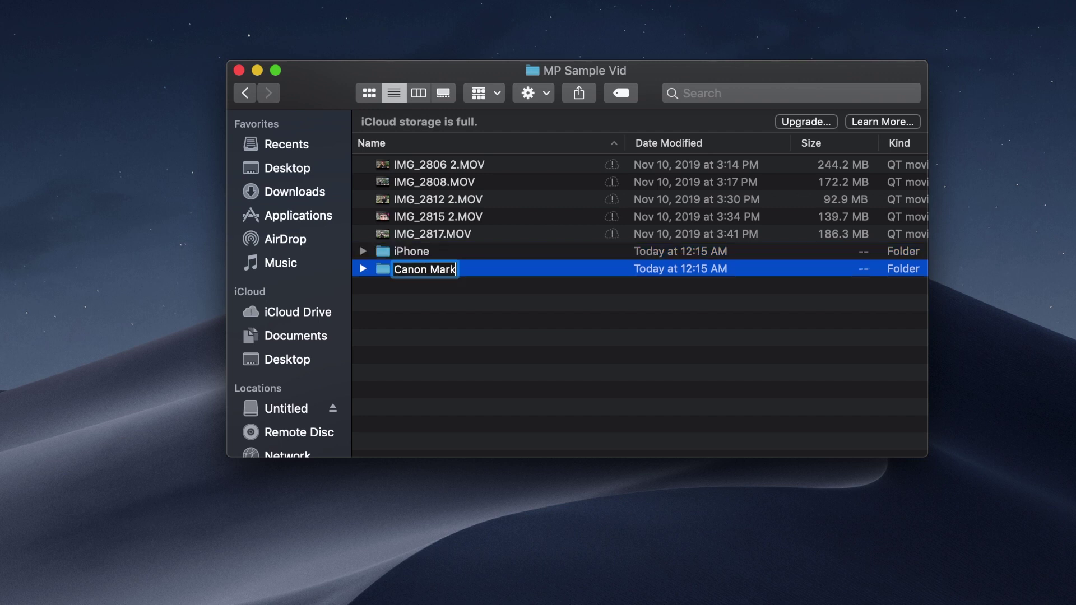
pyautogui.write('IV')
pyautogui.press('Return')
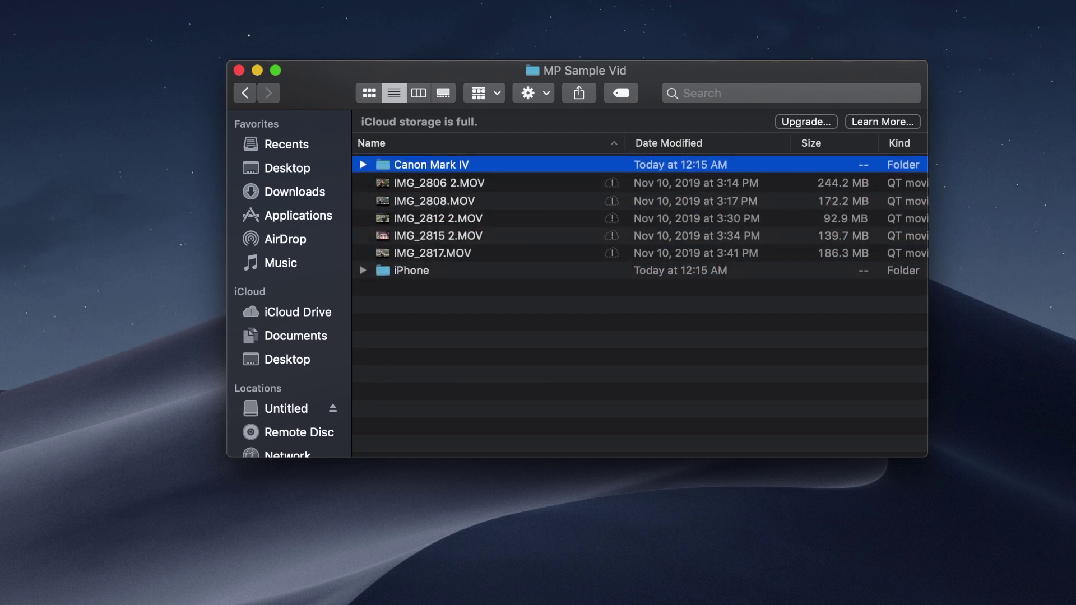
# Step: Move the Canon Mark IV folder to the Trash, keeping the iPhone folder
pyautogui.rightClick(437, 168)
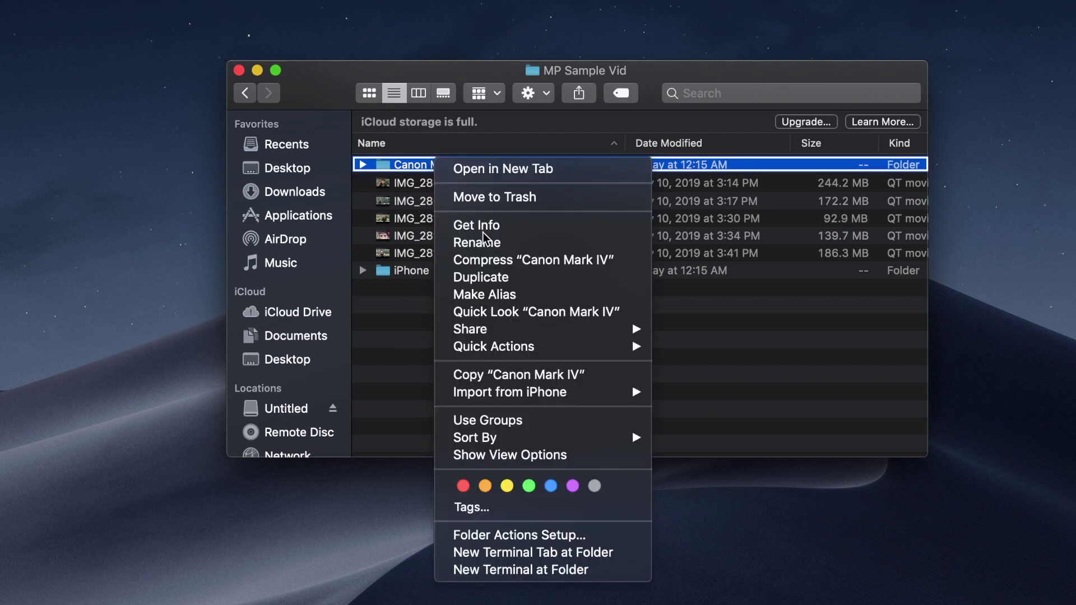
pyautogui.click(494, 197)
pyautogui.rightClick(409, 253)
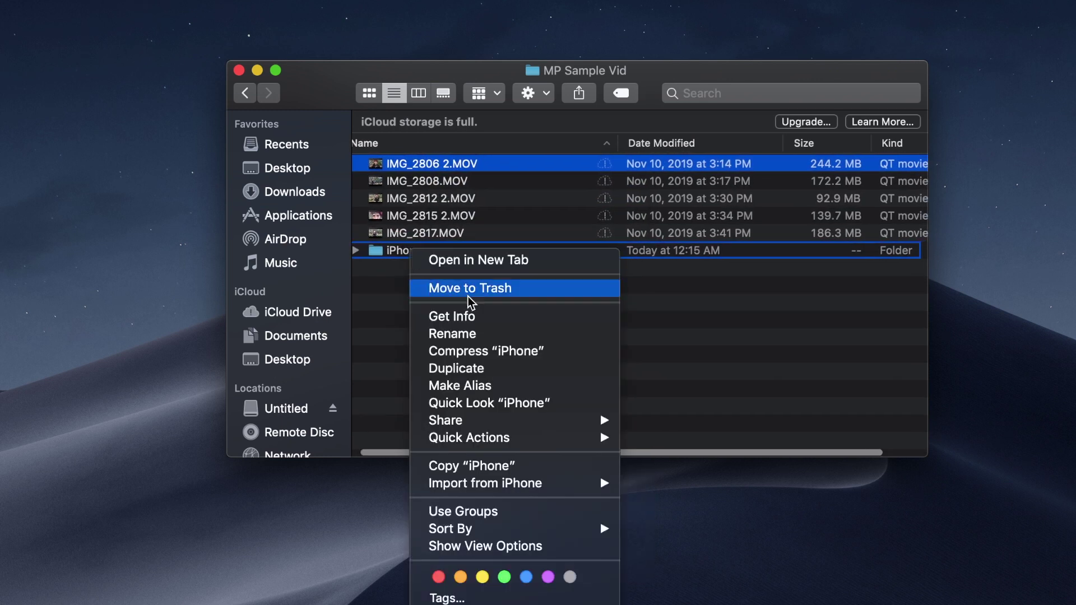
pyautogui.click(403, 304)
pyautogui.hscroll(1, 395, 305)
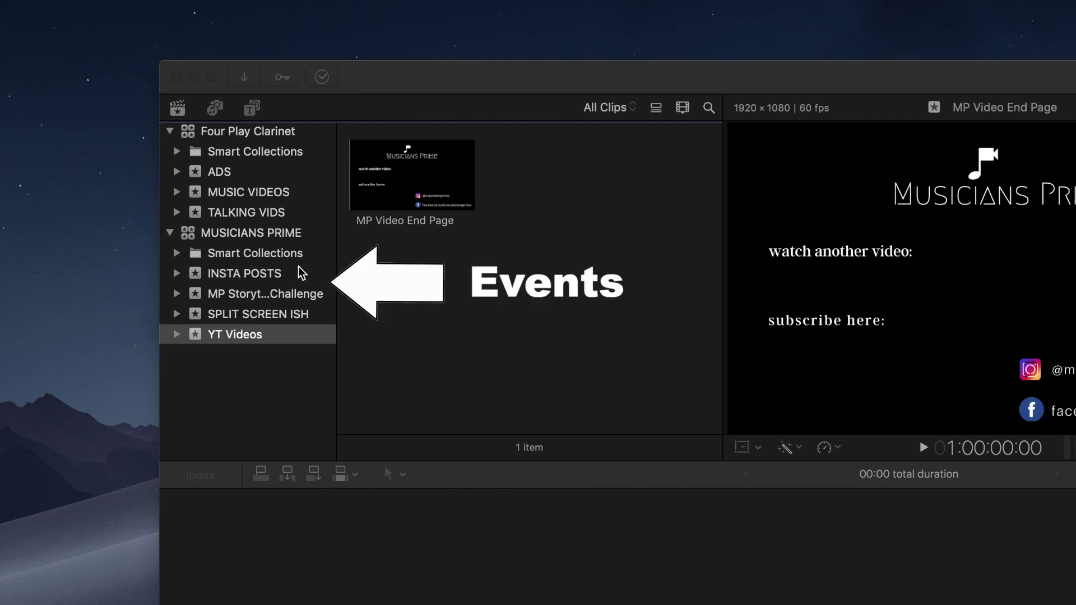
pyautogui.scroll(-1, 205, 277)
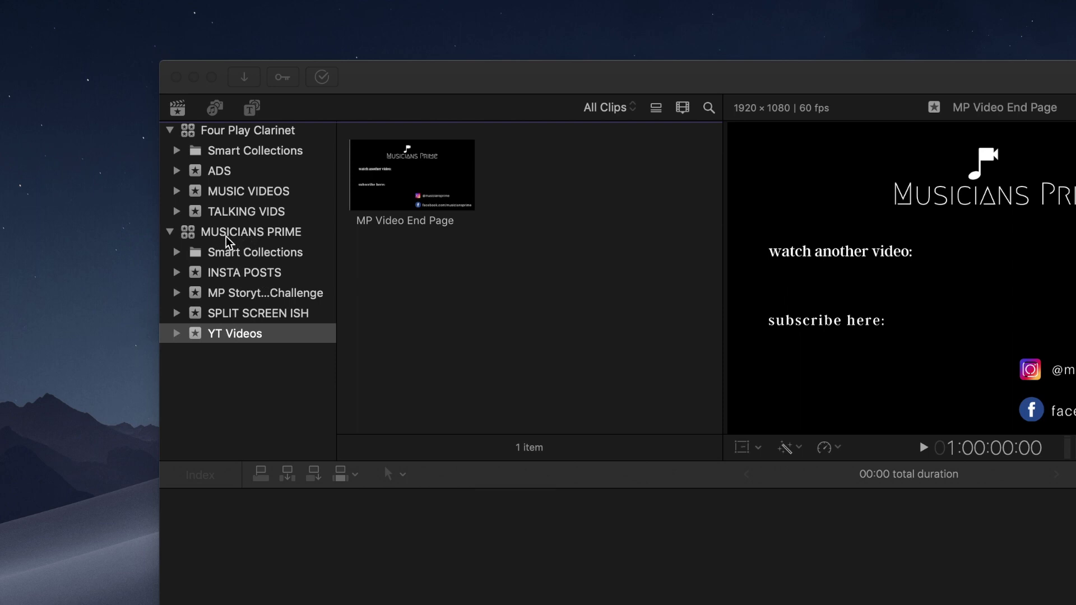
pyautogui.scroll(1, 286, 331)
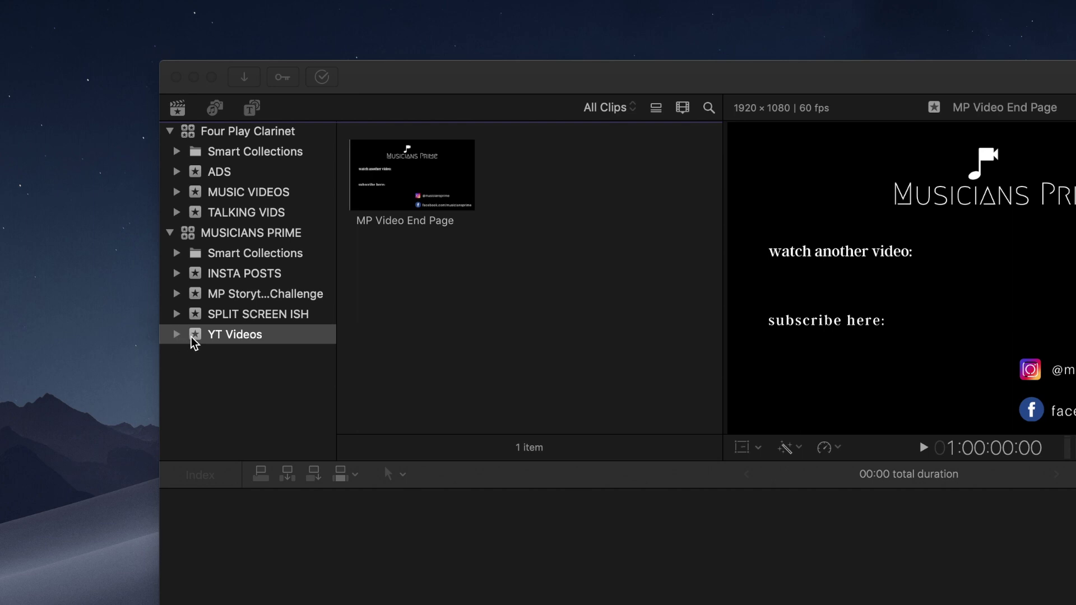
# Step: Create a new project named 'Sample Video' in the YT Videos event
pyautogui.press('super+n')
pyautogui.write('Sample P')
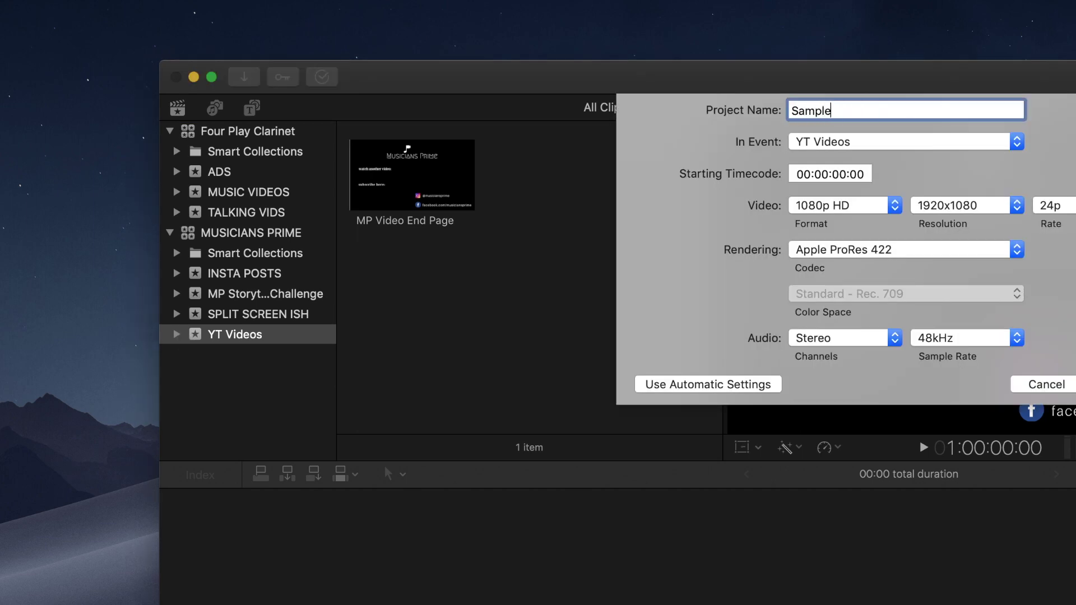
pyautogui.press('BackSpace')
pyautogui.write('Video')
pyautogui.press('Return')
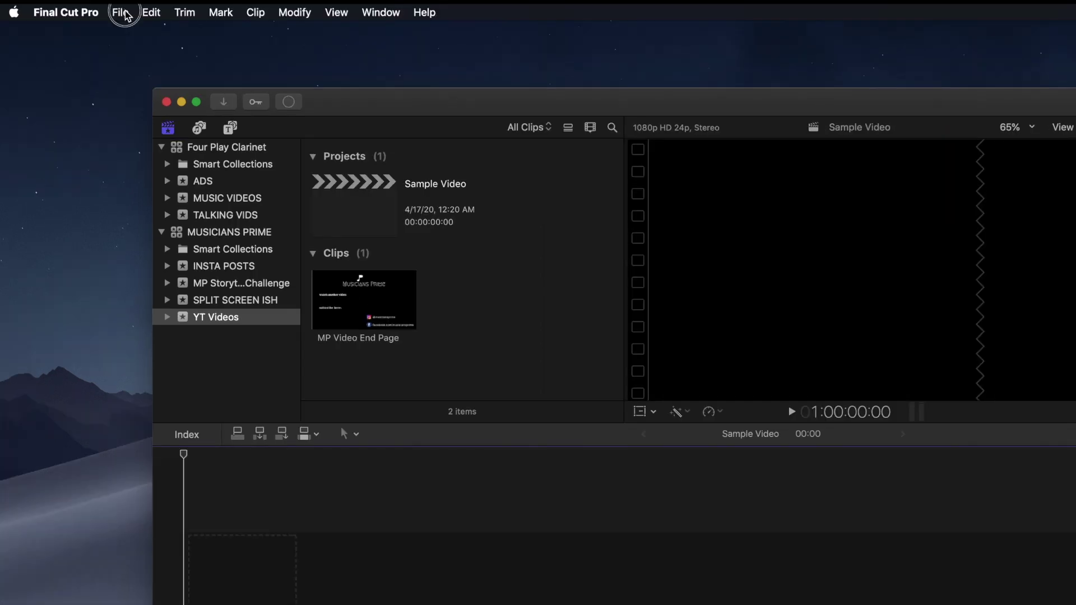
# Step: Look through the File menu's file and library commands
pyautogui.click(126, 13)
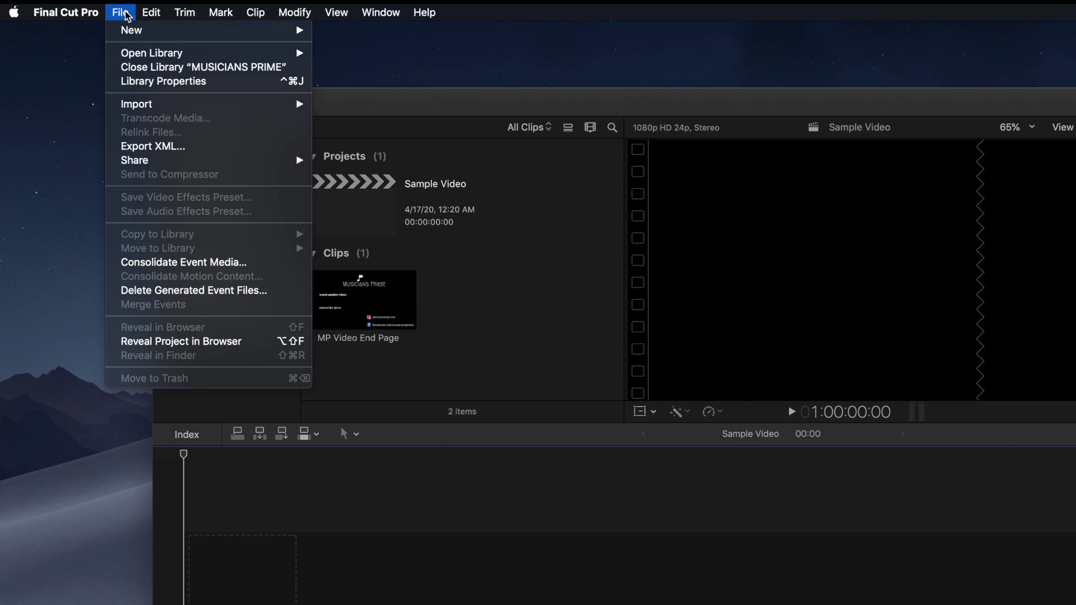
pyautogui.click(457, 122)
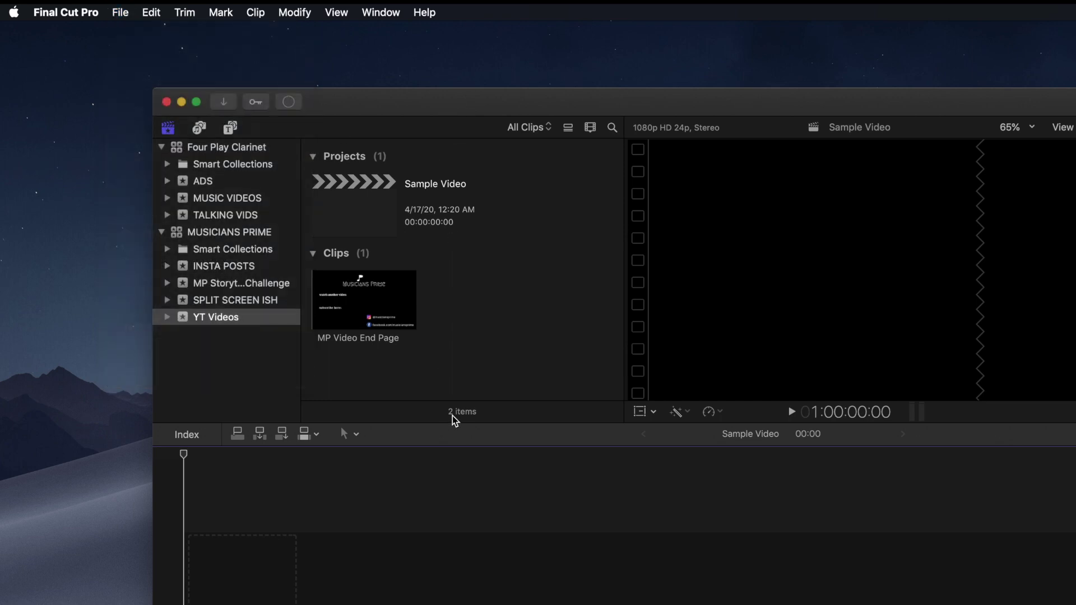
pyautogui.click(121, 18)
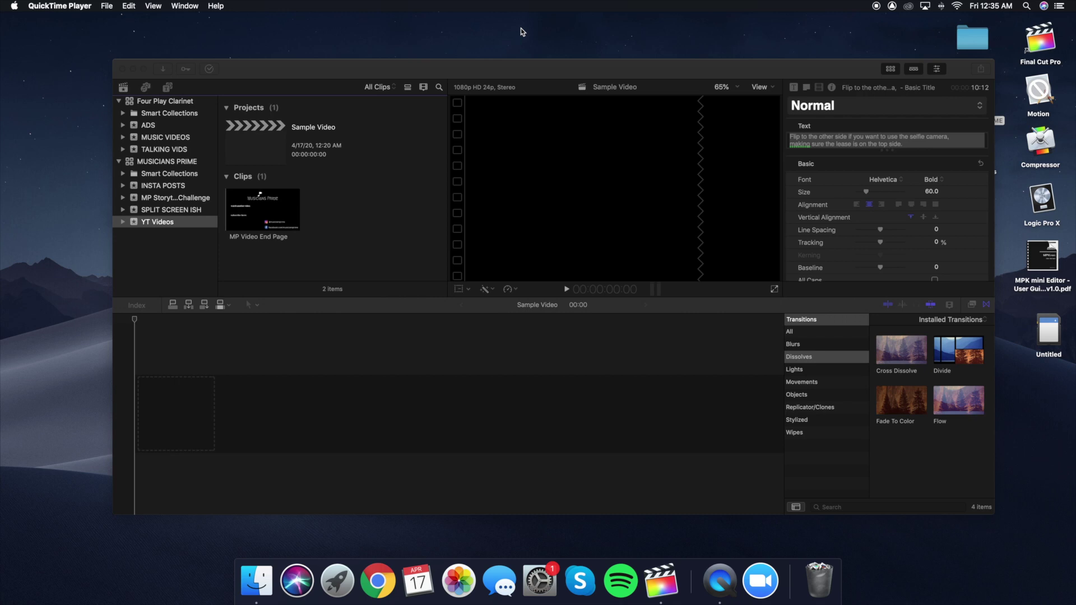
# Step: Start a new project via File > New > Project, leaving the 1080p HD resolution unchanged
pyautogui.click(371, 99)
pyautogui.click(90, 6)
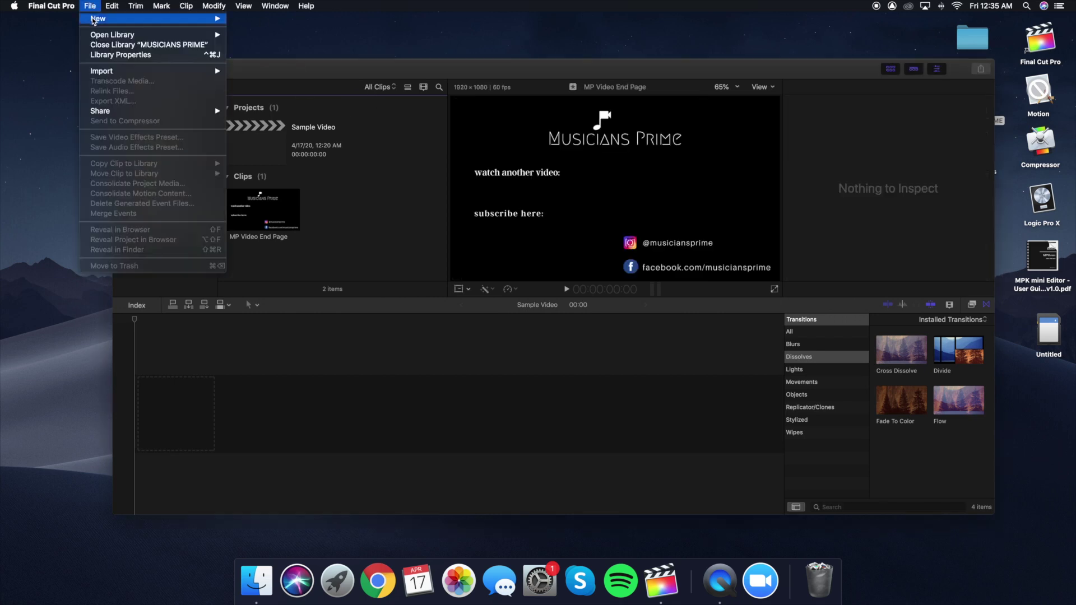
pyautogui.moveTo(93, 20)
pyautogui.click(281, 20)
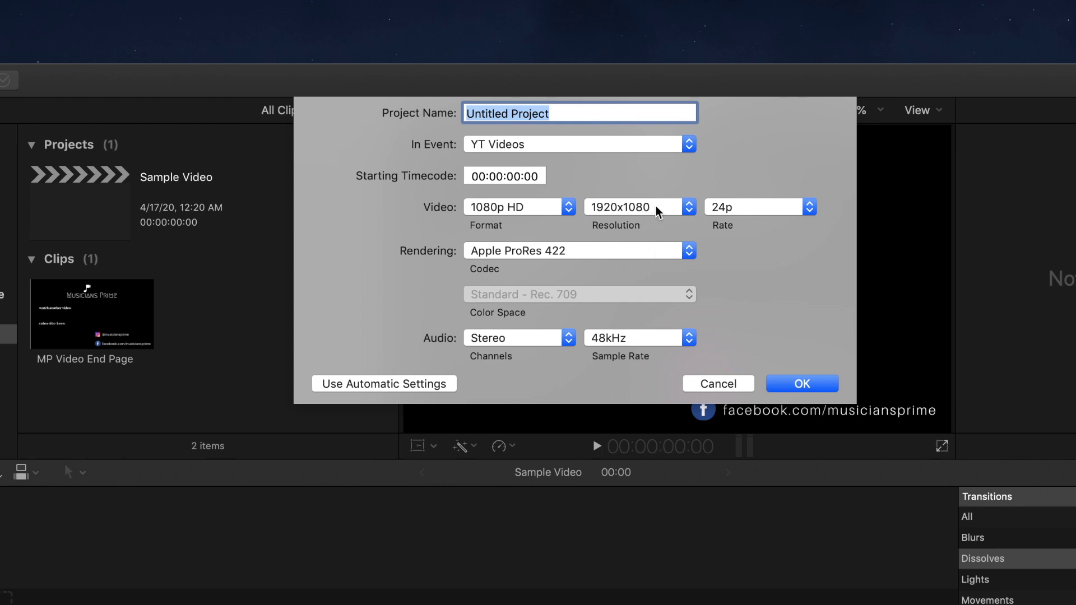
pyautogui.click(658, 212)
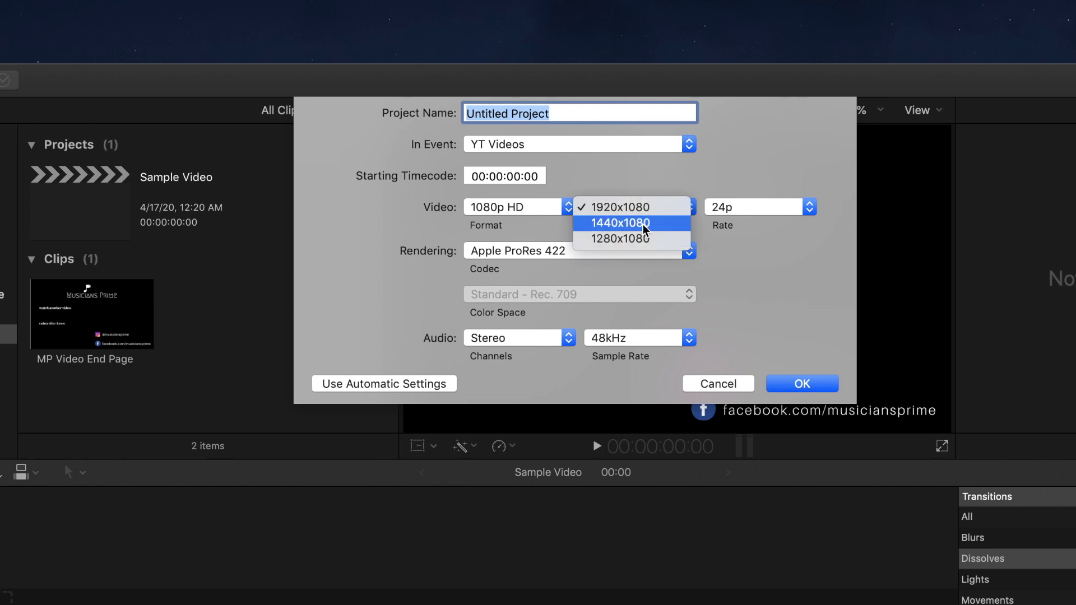
pyautogui.click(615, 188)
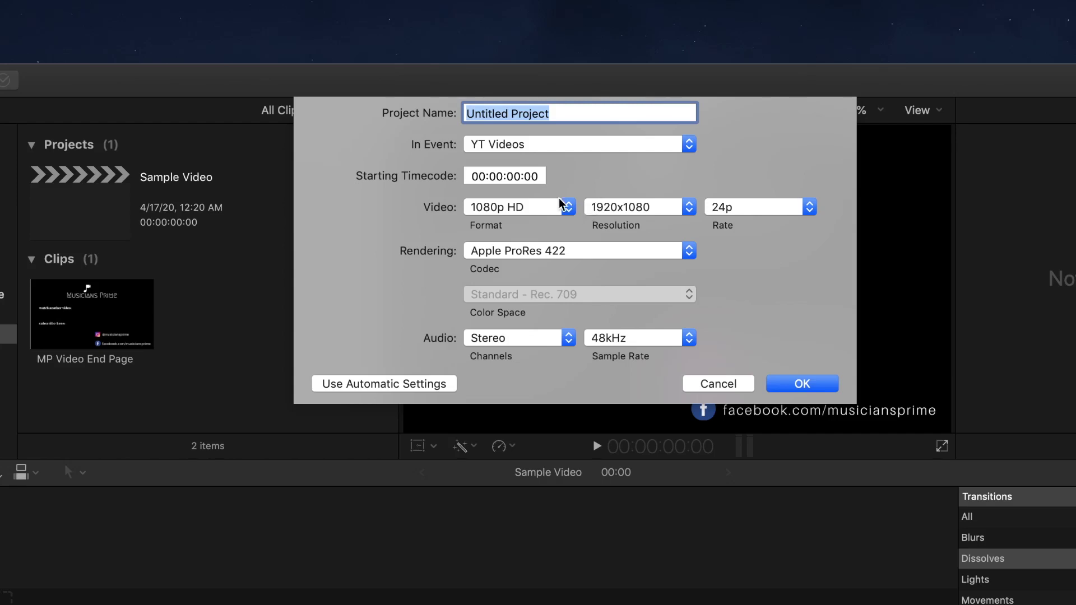
pyautogui.click(555, 212)
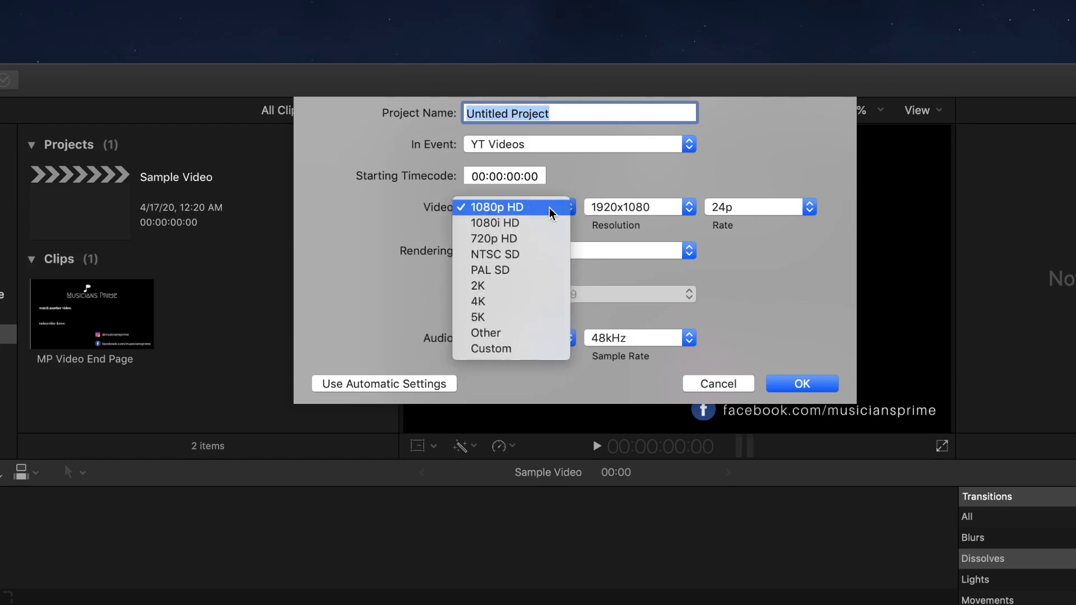
pyautogui.click(506, 349)
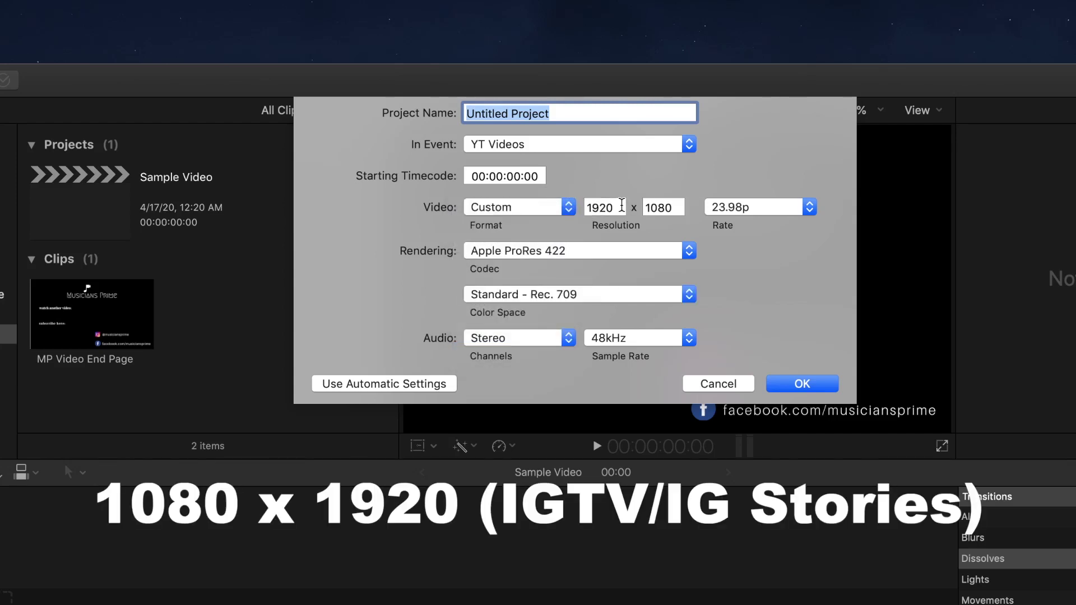
pyautogui.click(617, 204)
pyautogui.doubleClick(617, 204)
pyautogui.write('1080')
pyautogui.press('Tab')
pyautogui.write('1920')
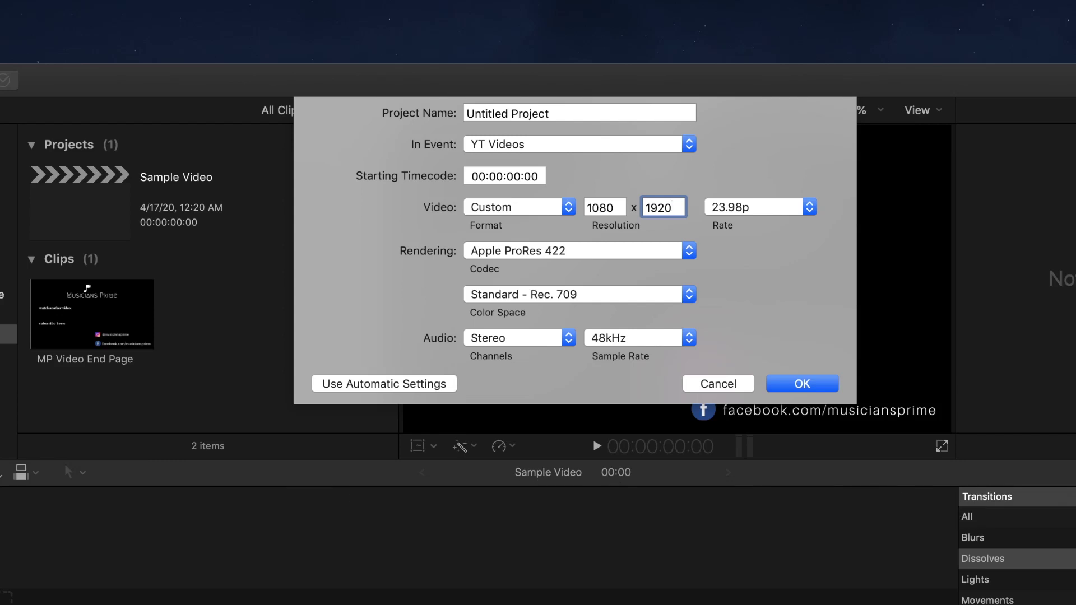
pyautogui.click(499, 211)
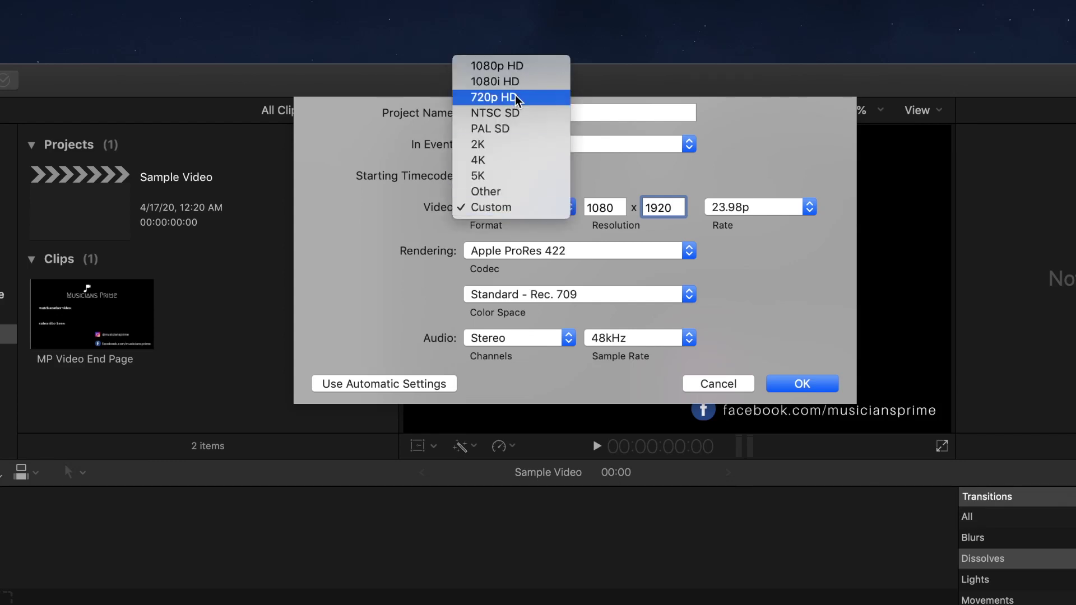
pyautogui.click(496, 65)
pyautogui.click(653, 211)
pyautogui.click(555, 216)
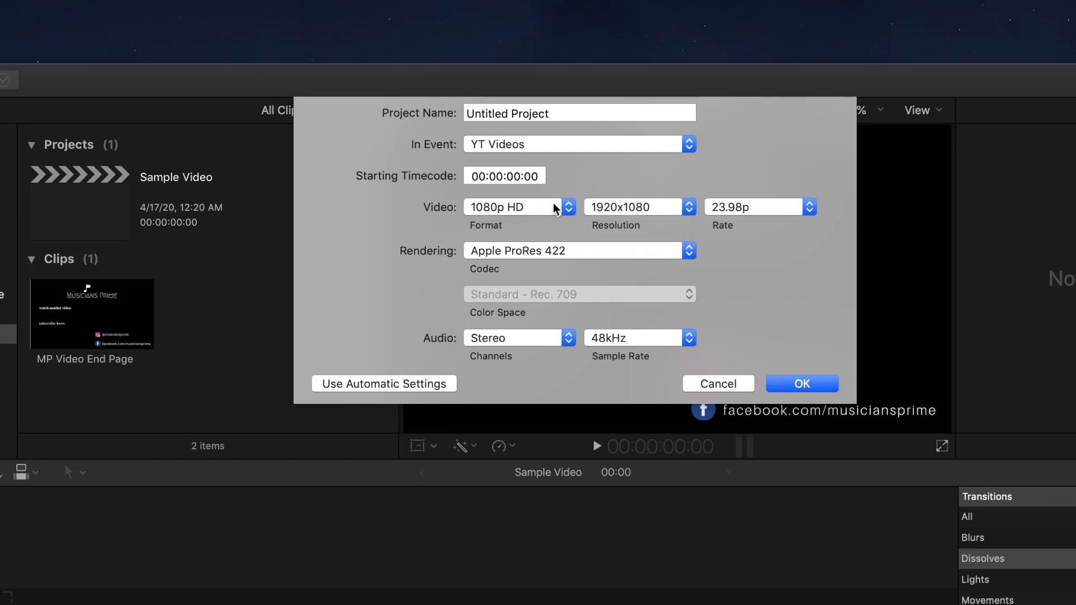
pyautogui.click(555, 209)
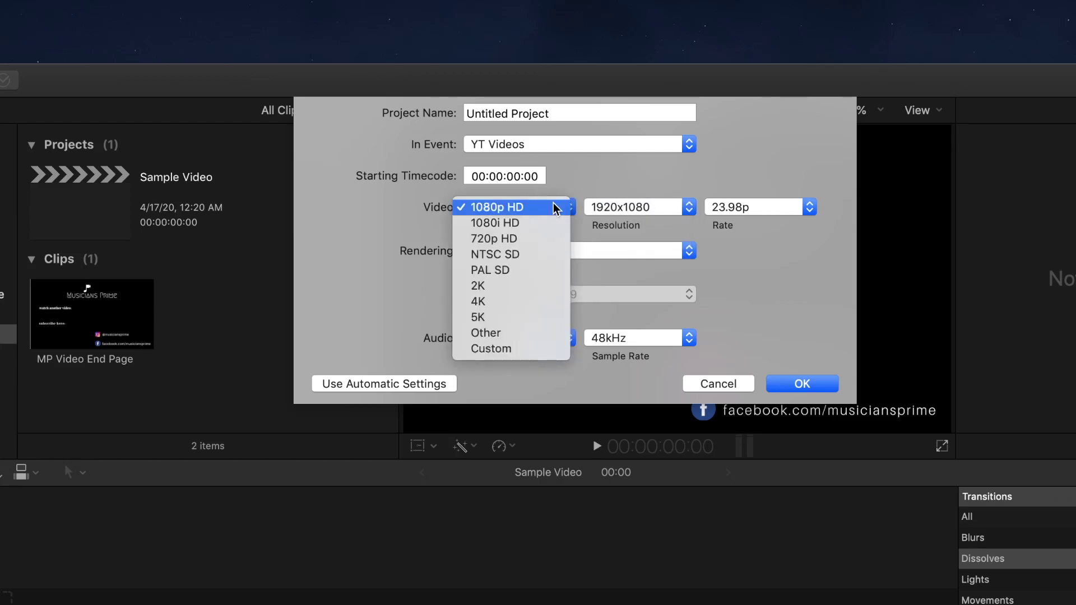
pyautogui.click(489, 348)
pyautogui.doubleClick(656, 208)
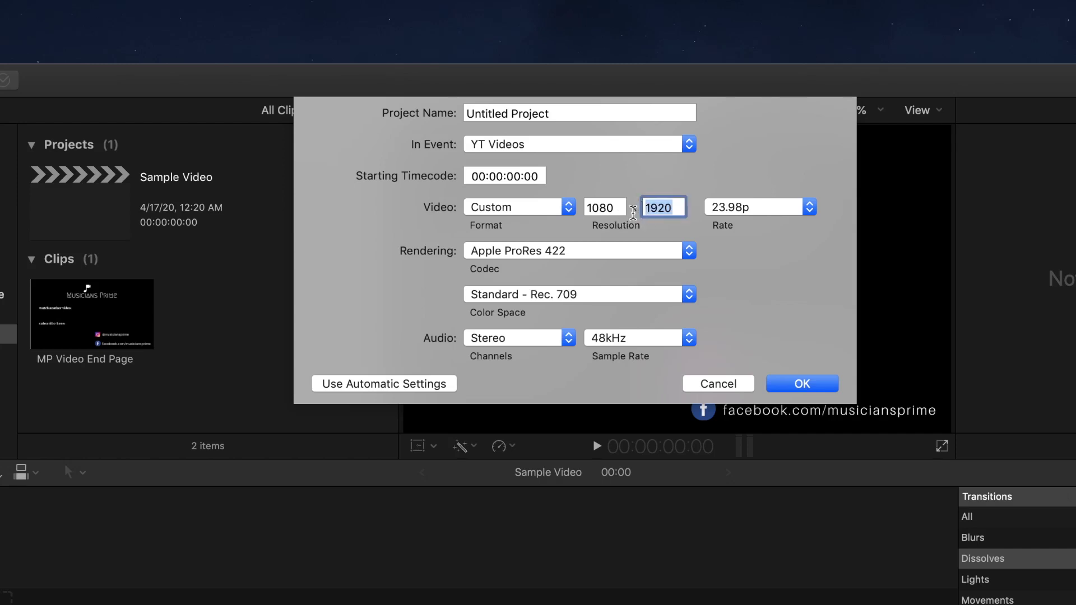
pyautogui.write('1080')
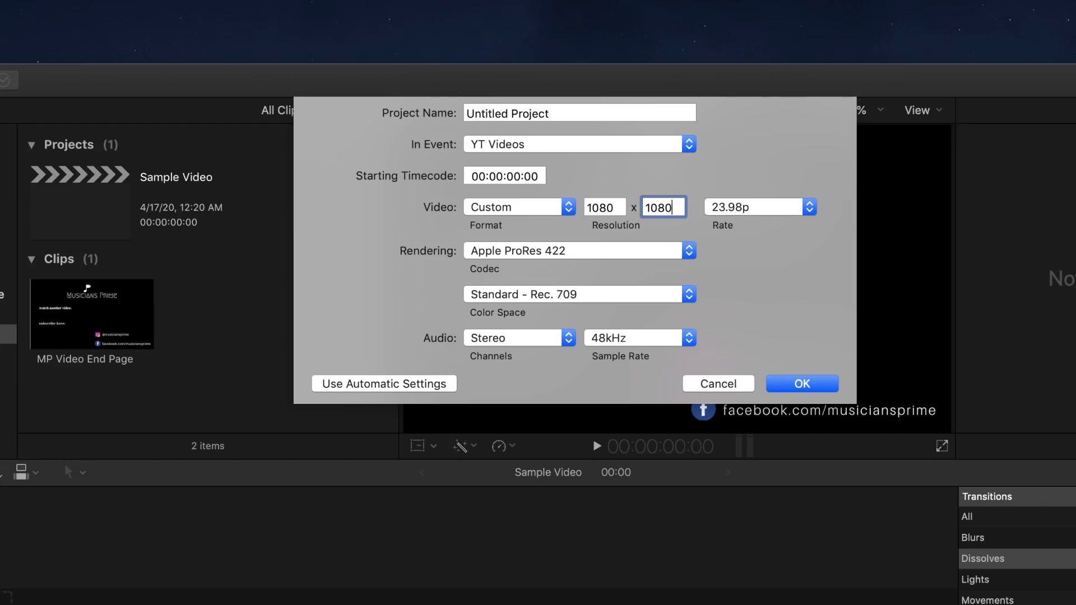
pyautogui.click(546, 207)
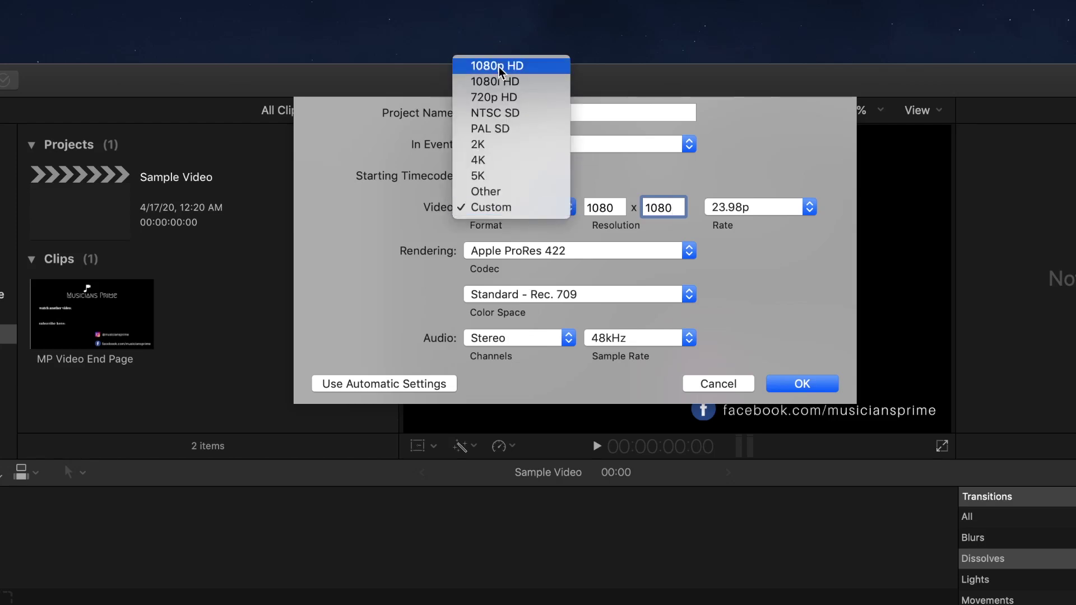
pyautogui.click(498, 67)
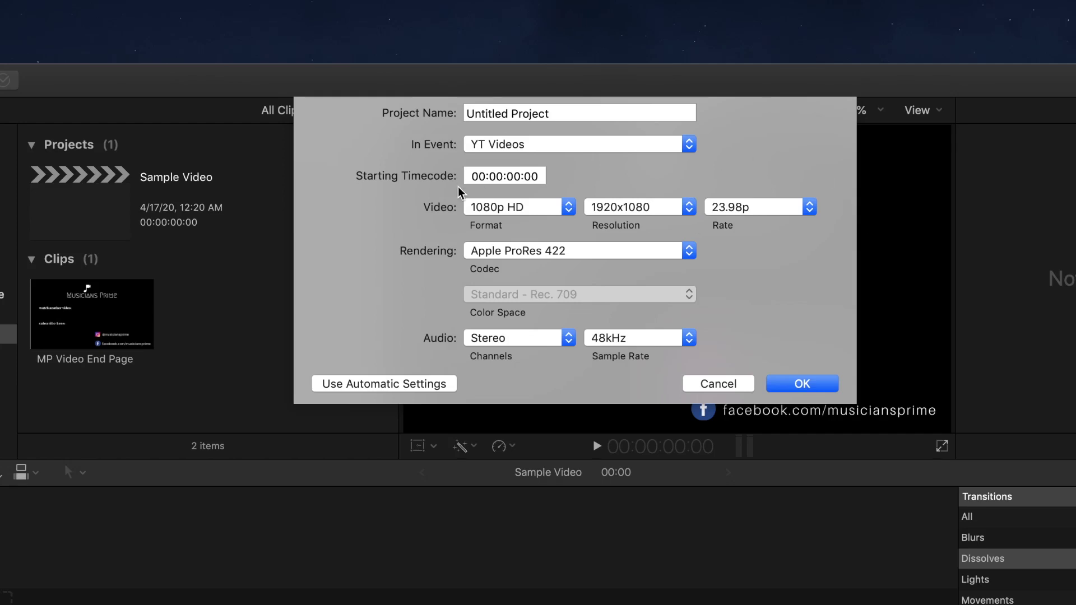
# Step: Switch the project format to 4K, revert to 1080p HD, then cancel the new project
pyautogui.click(493, 209)
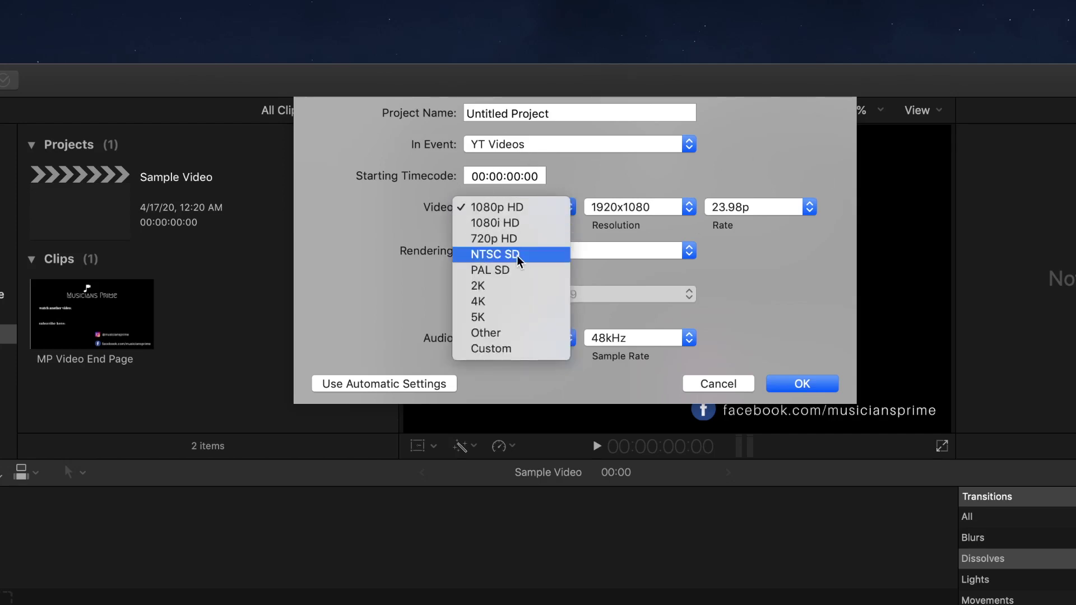
pyautogui.click(475, 307)
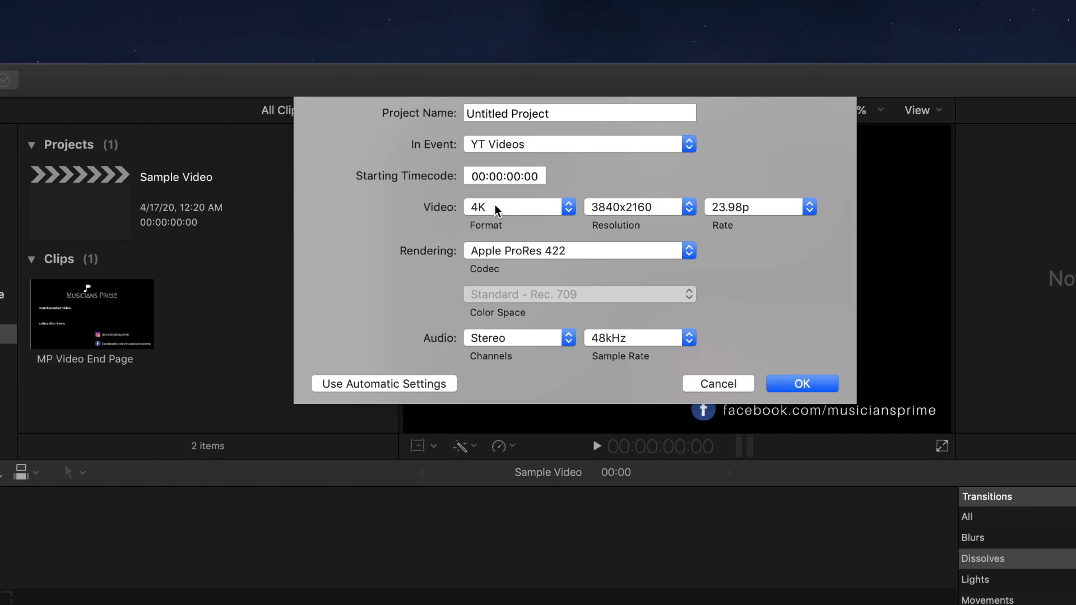
pyautogui.click(495, 210)
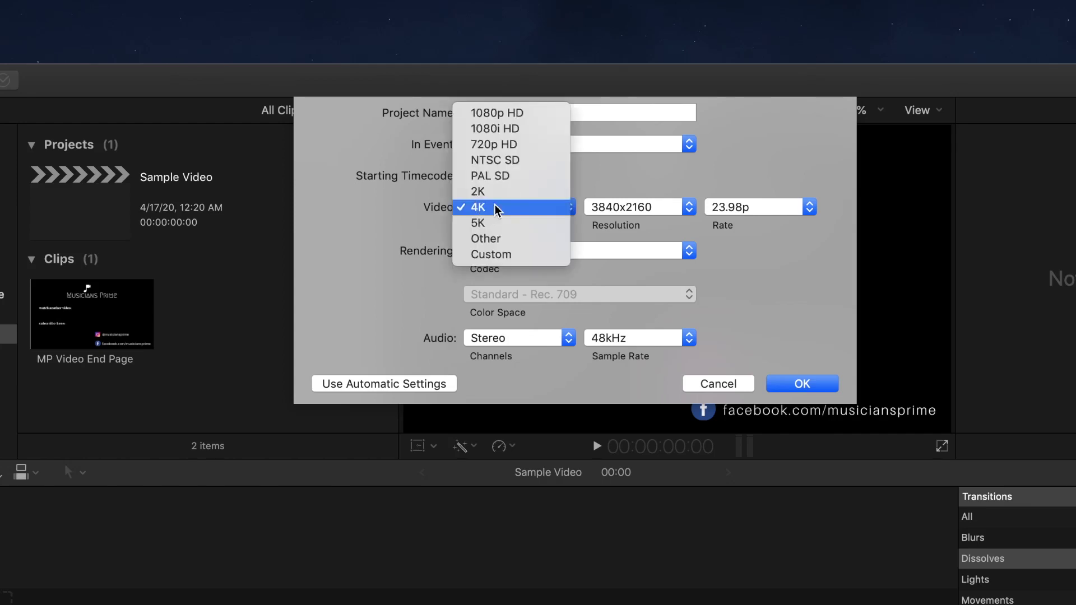
pyautogui.click(498, 114)
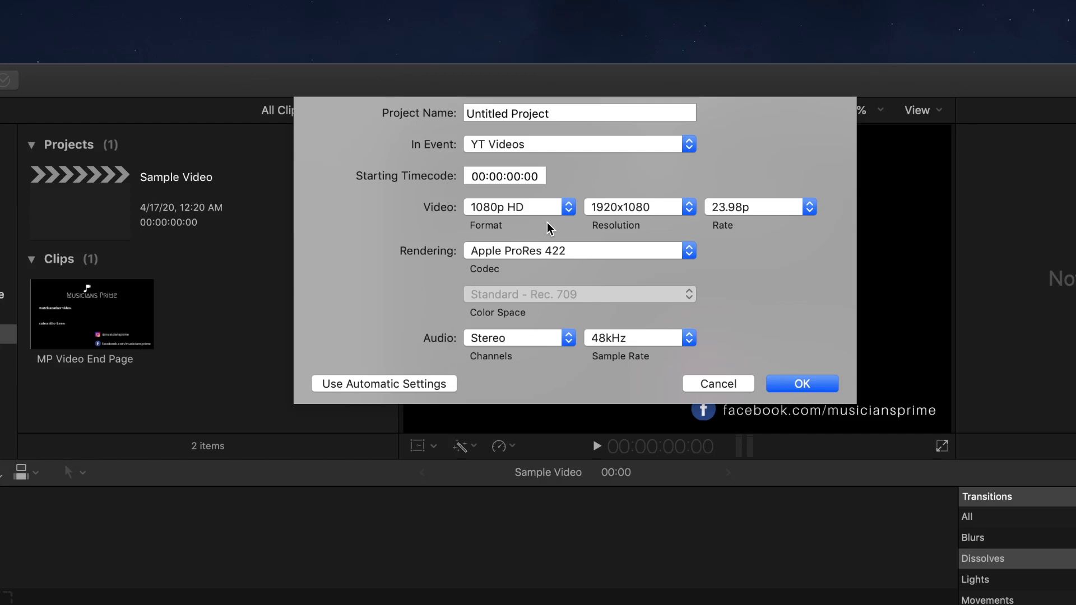
pyautogui.click(707, 384)
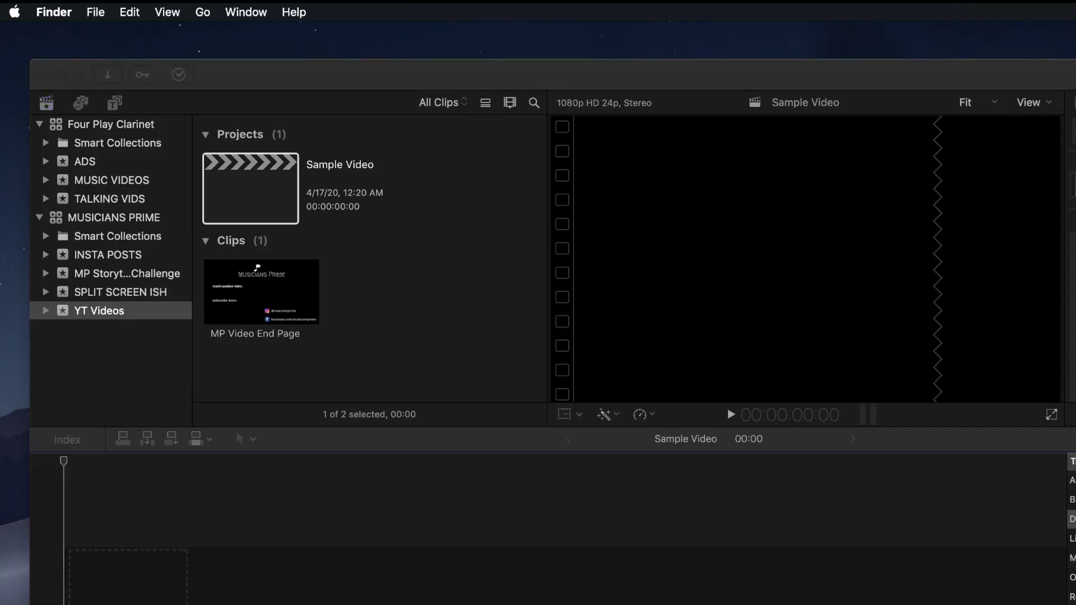
# Step: Drag the five IMG .MOV clips from Finder's Raw Footage folder into the YT Videos event
pyautogui.moveTo(1075, 137); pyautogui.dragTo(891, 158)
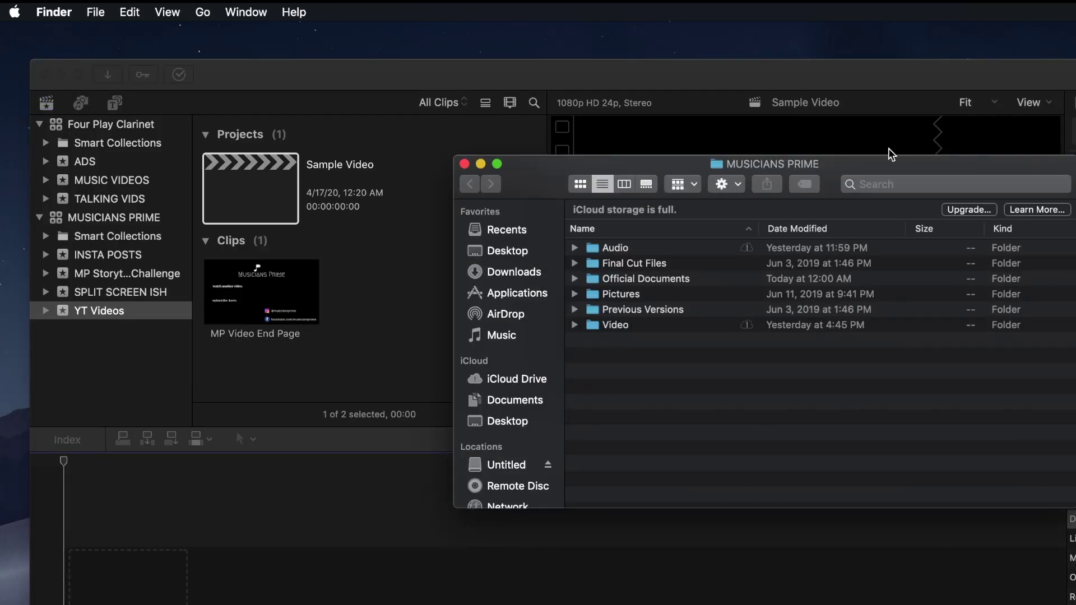
pyautogui.doubleClick(622, 327)
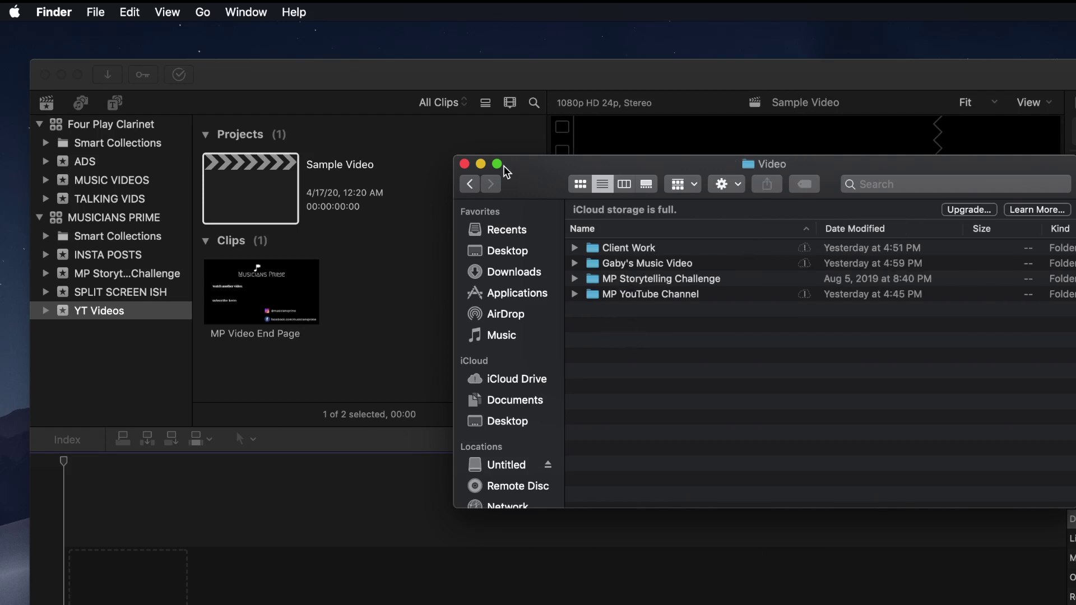
pyautogui.doubleClick(610, 294)
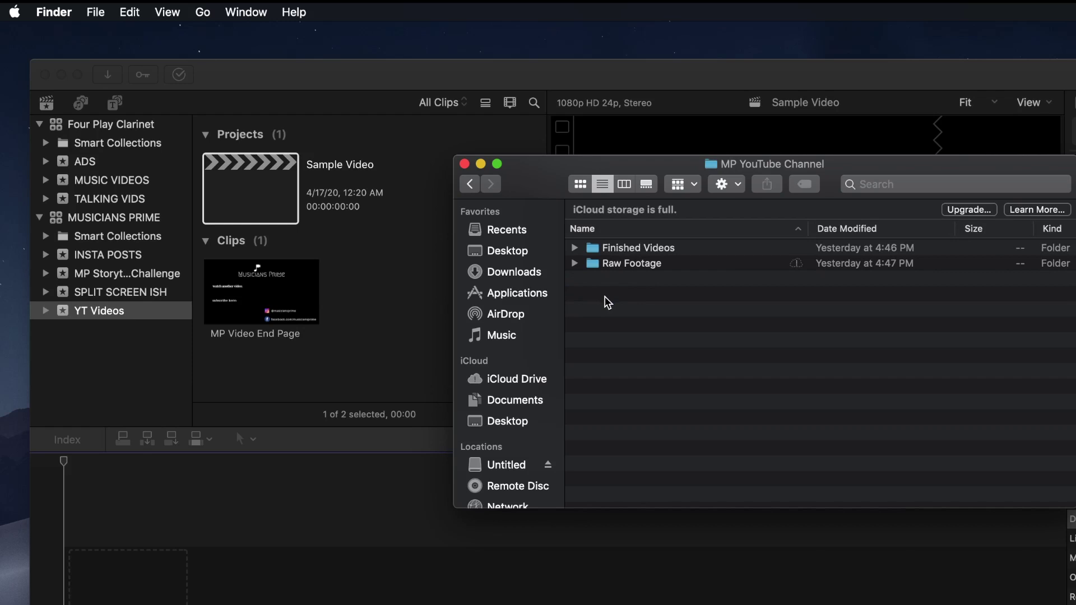
pyautogui.click(473, 184)
pyautogui.click(473, 184)
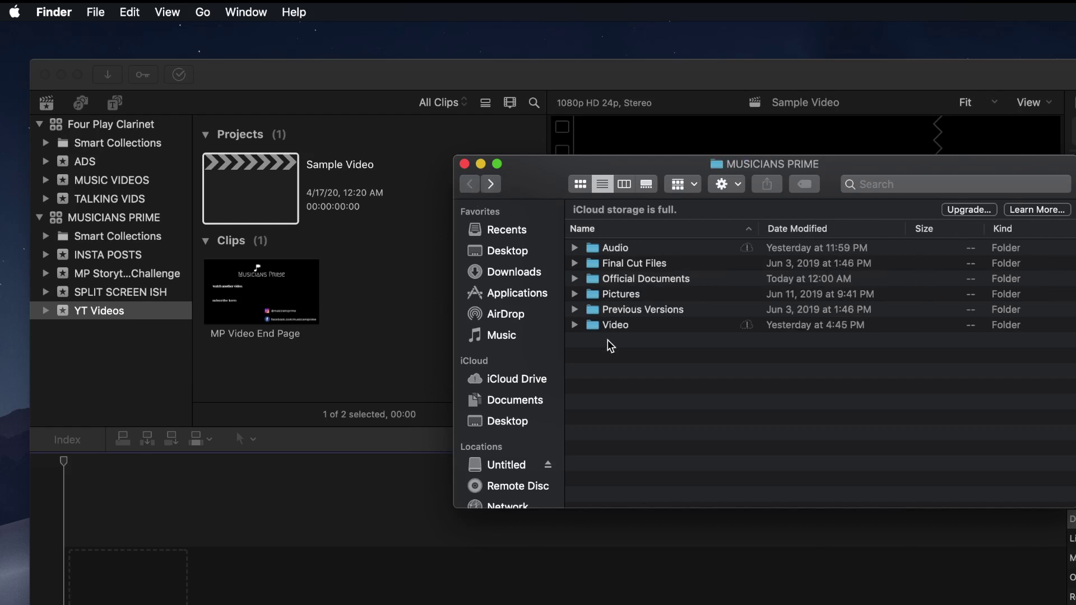
pyautogui.click(464, 163)
pyautogui.doubleClick(614, 330)
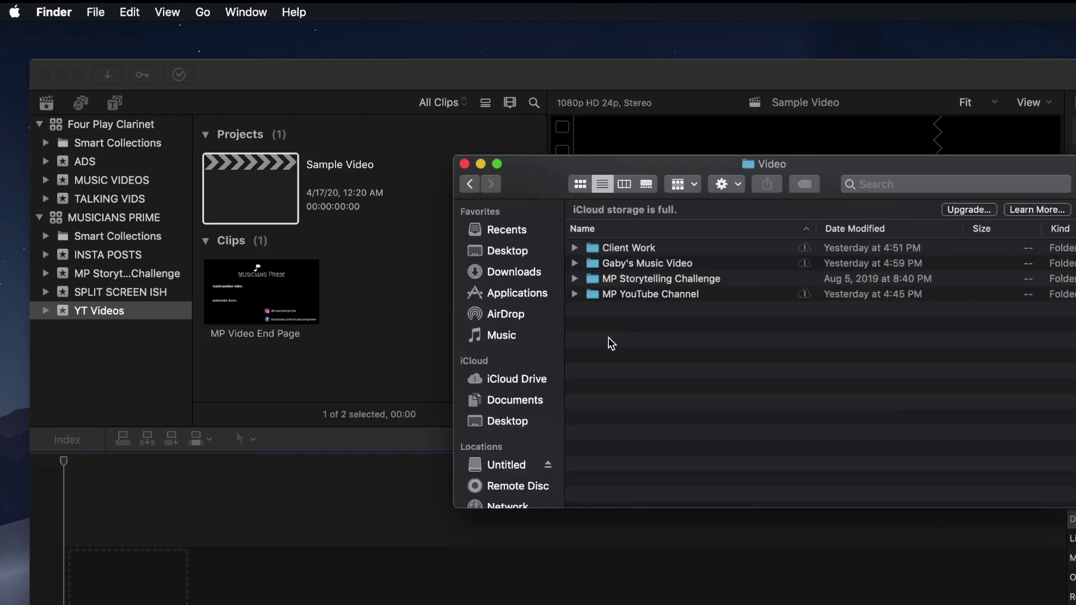
pyautogui.doubleClick(629, 296)
pyautogui.doubleClick(622, 264)
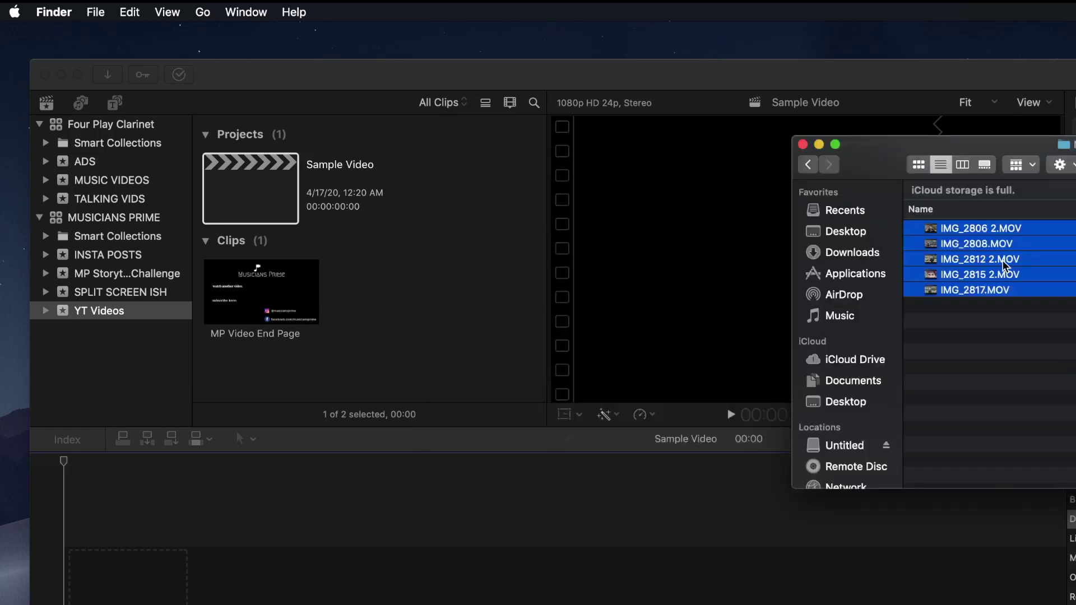
pyautogui.moveTo(1006, 274); pyautogui.dragTo(470, 290)
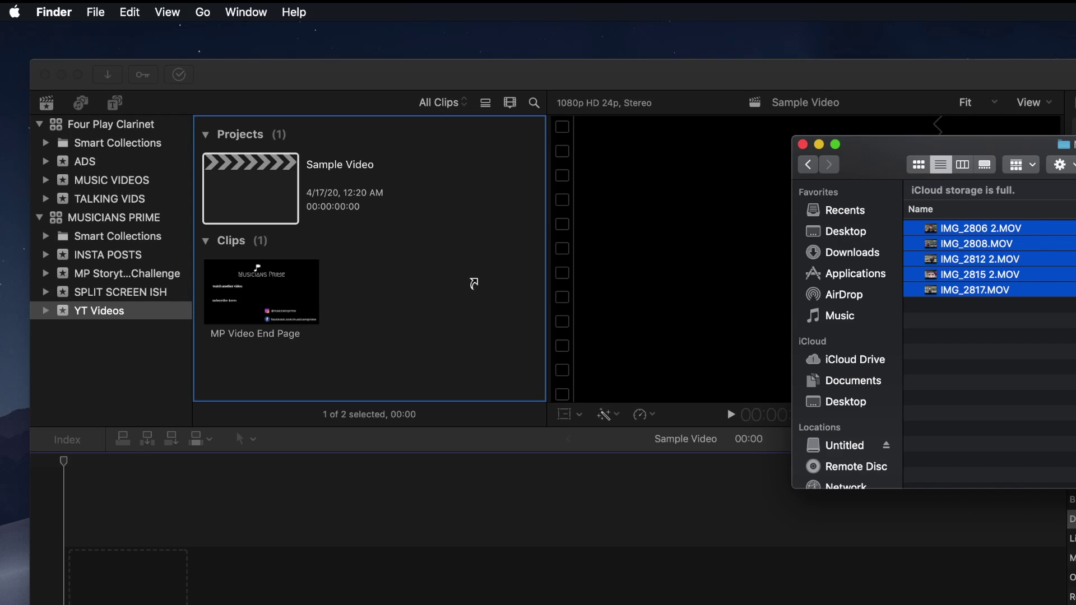
pyautogui.moveTo(473, 283); pyautogui.dragTo(480, 280)
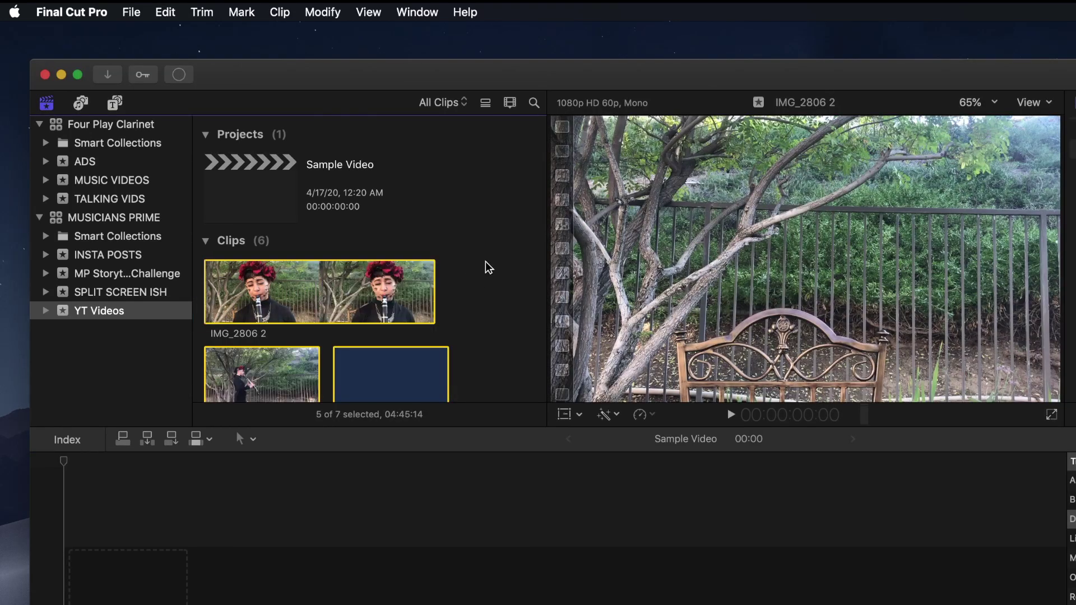
# Step: Open the Media Import window from the File menu
pyautogui.scroll(-5, 427, 292)
pyautogui.scroll(8, 395, 301)
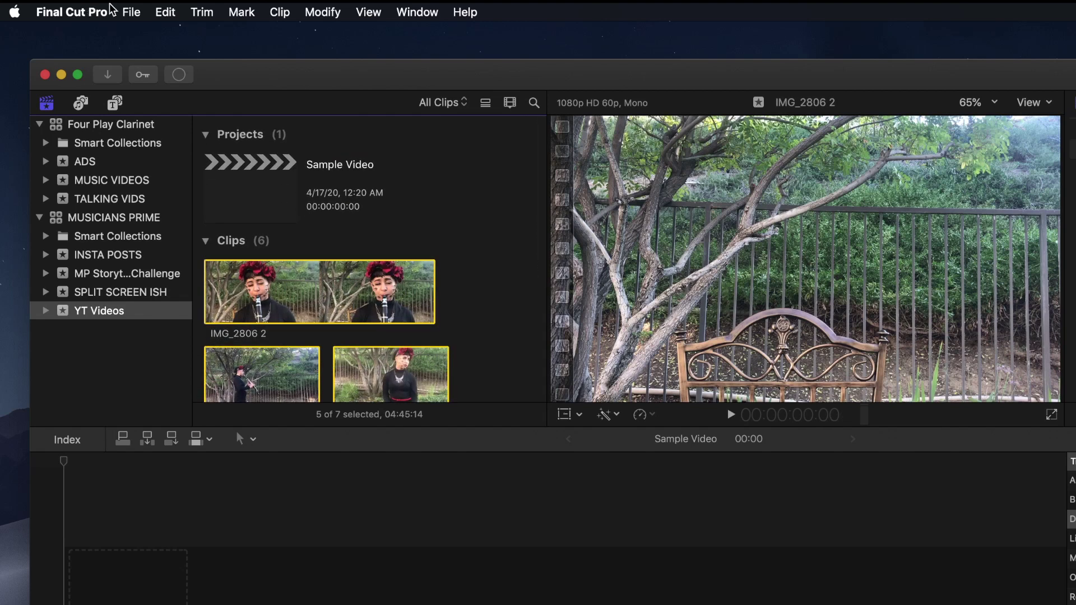
pyautogui.click(128, 17)
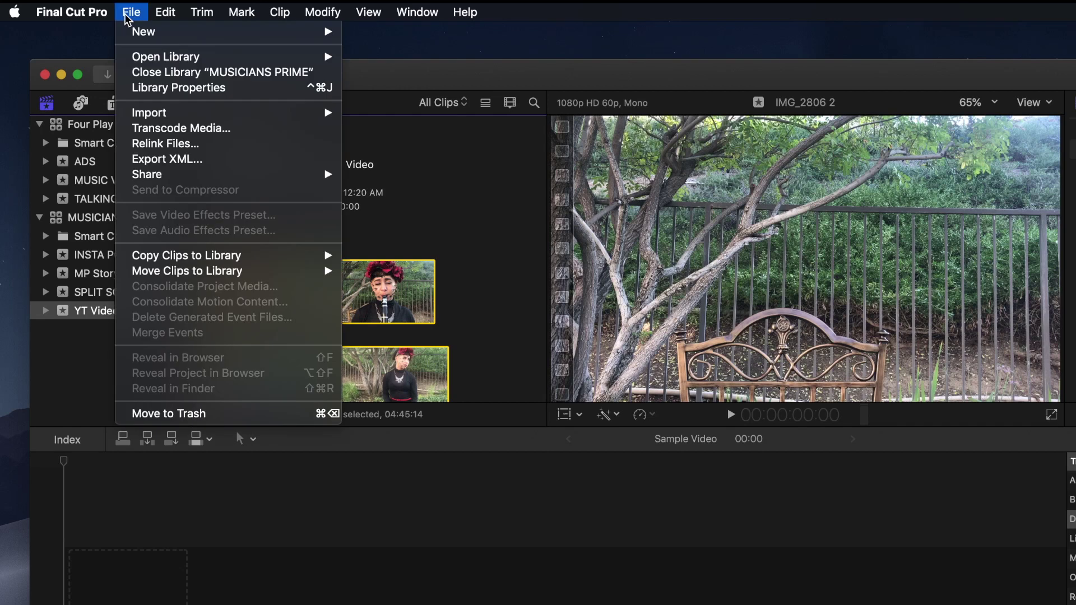
pyautogui.moveTo(171, 115)
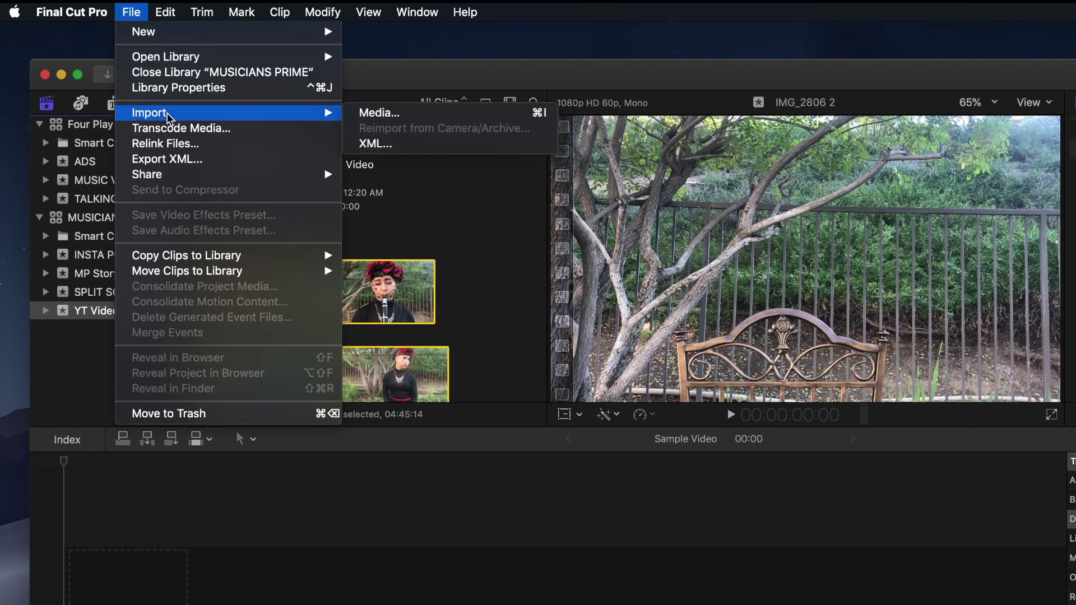
pyautogui.click(422, 116)
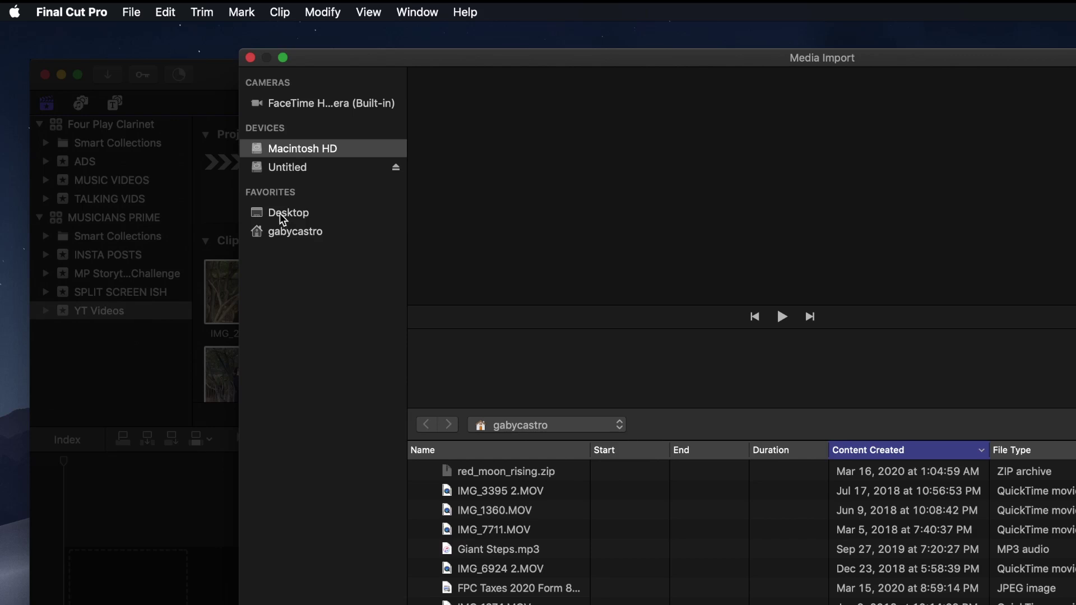
pyautogui.scroll(-5, 530, 550)
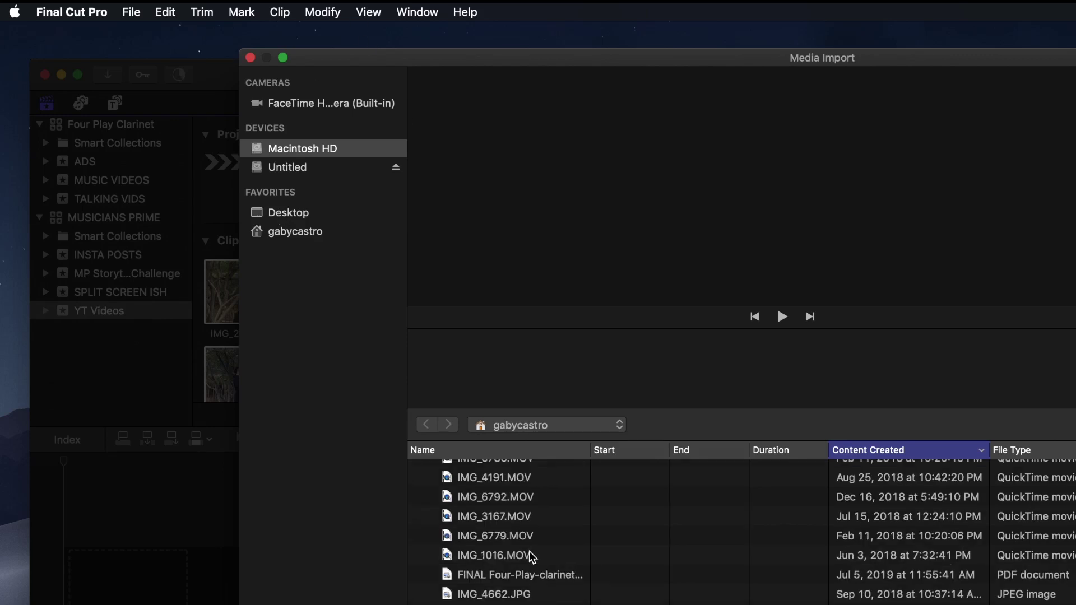
pyautogui.scroll(-5, 529, 550)
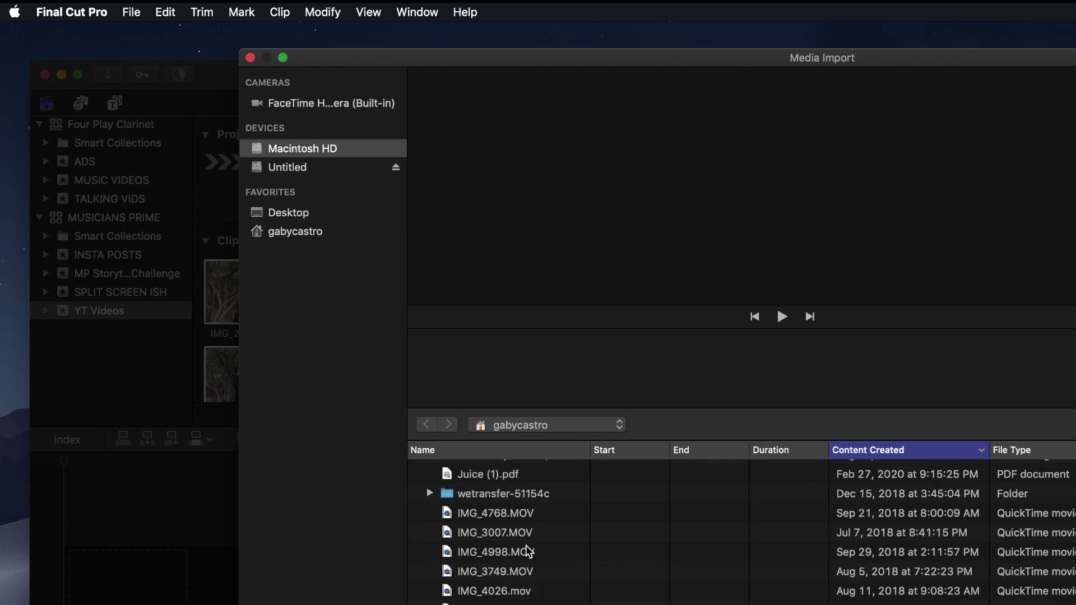
pyautogui.scroll(15, 527, 548)
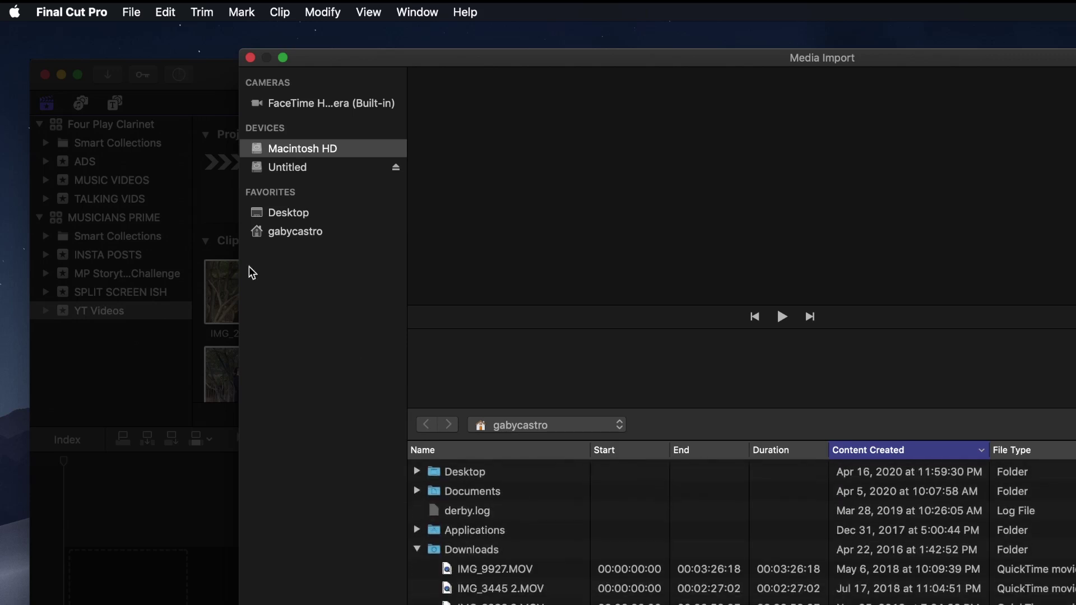
# Step: Import all five clips from Desktop > MUSICIANS PRIME > ... > MP Sample Vid
pyautogui.click(303, 217)
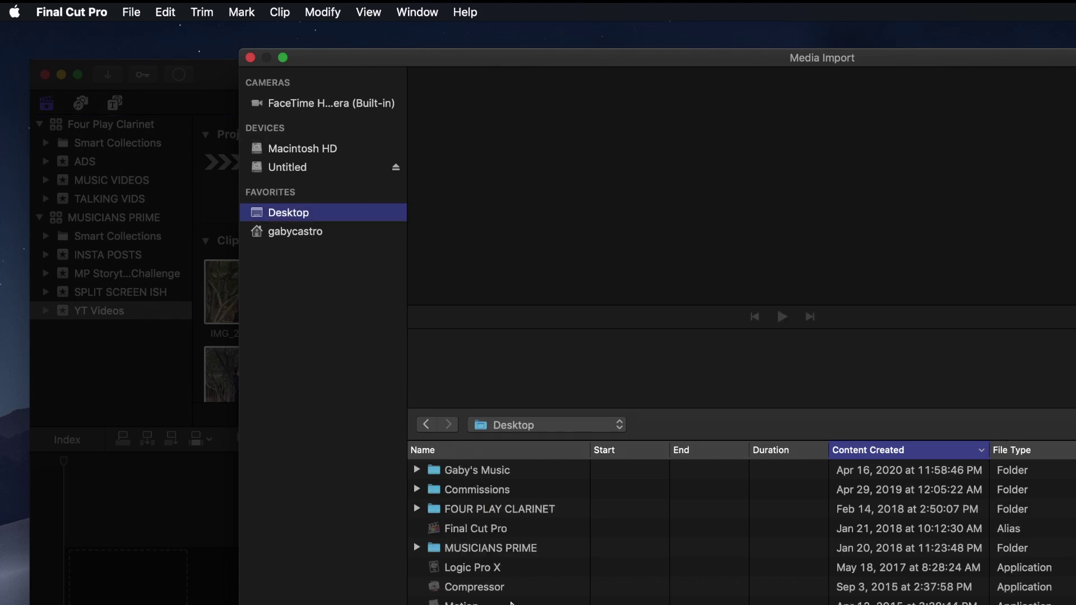
pyautogui.doubleClick(433, 548)
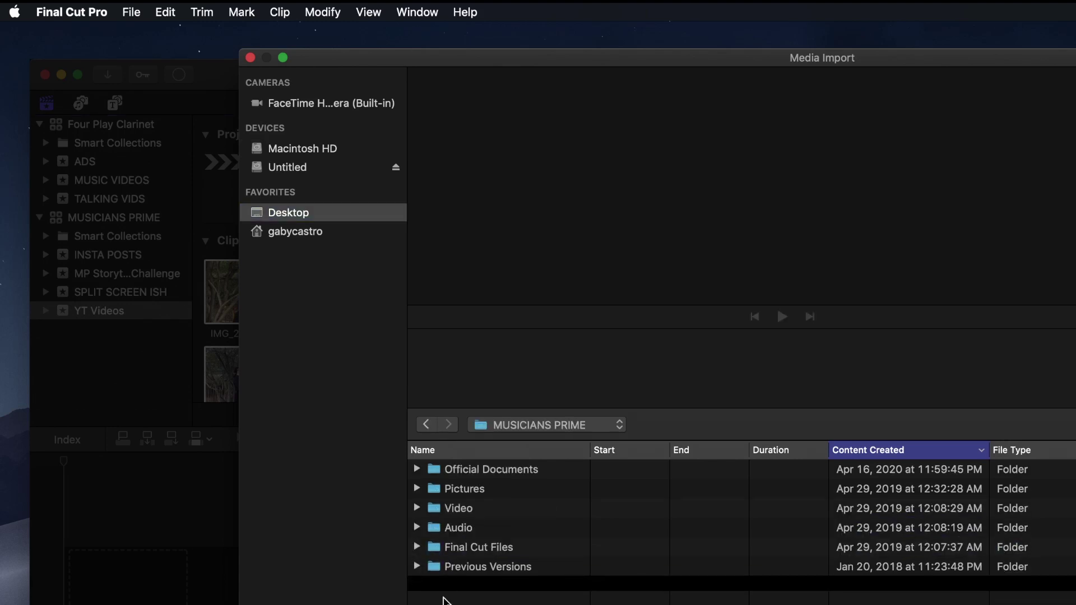
pyautogui.doubleClick(435, 509)
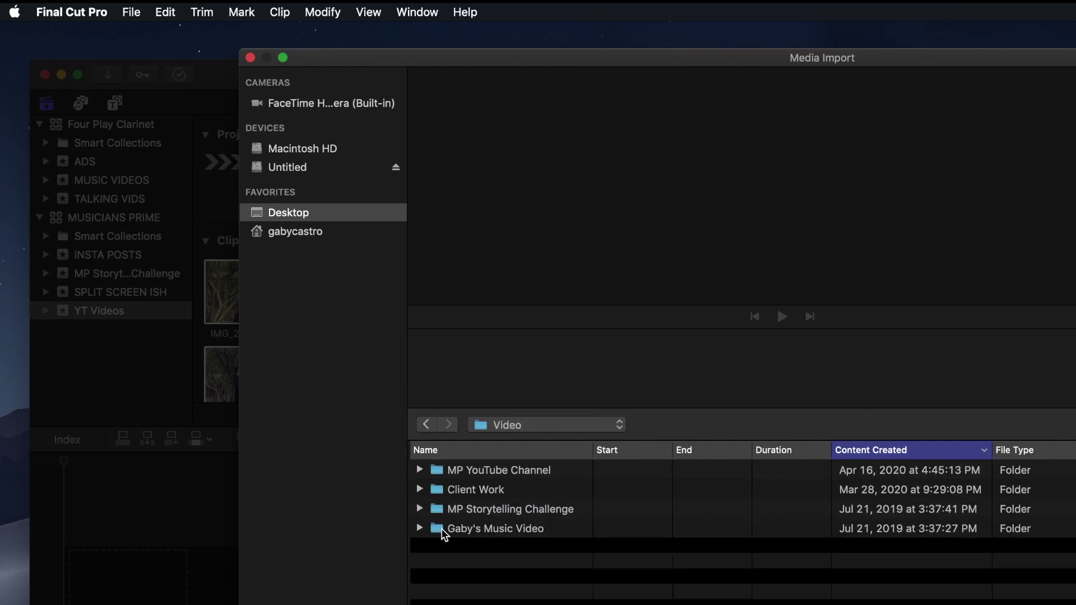
pyautogui.doubleClick(435, 471)
pyautogui.doubleClick(429, 489)
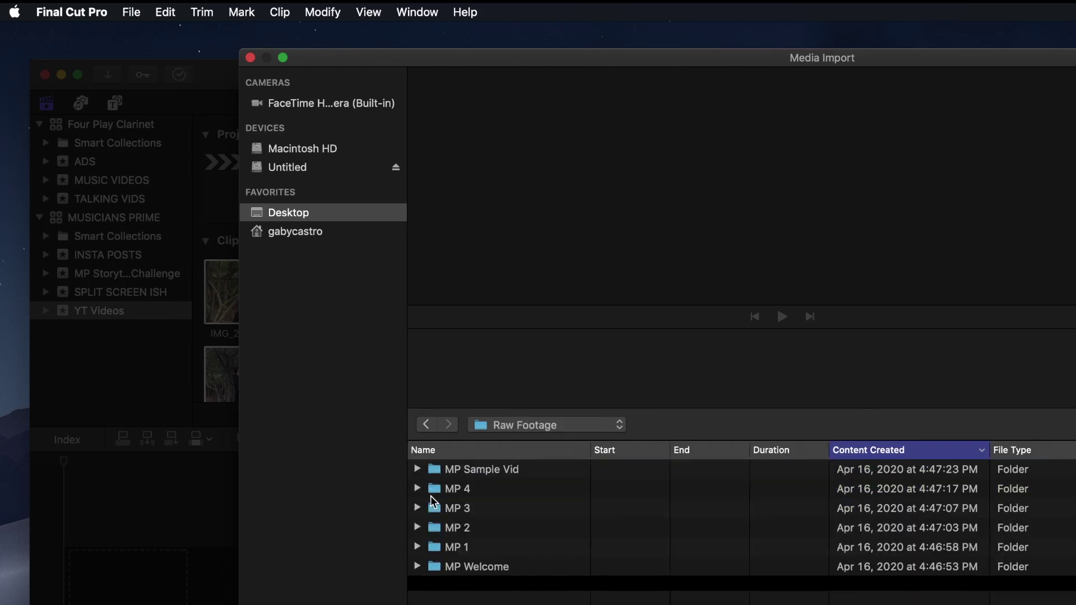
pyautogui.doubleClick(430, 469)
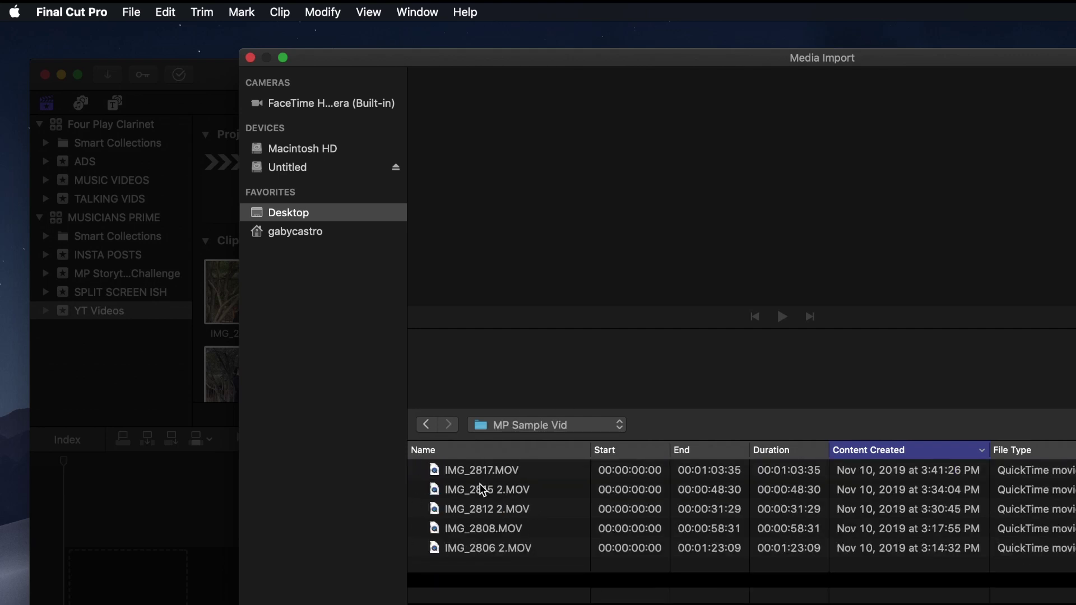
pyautogui.moveTo(479, 478); pyautogui.dragTo(479, 552)
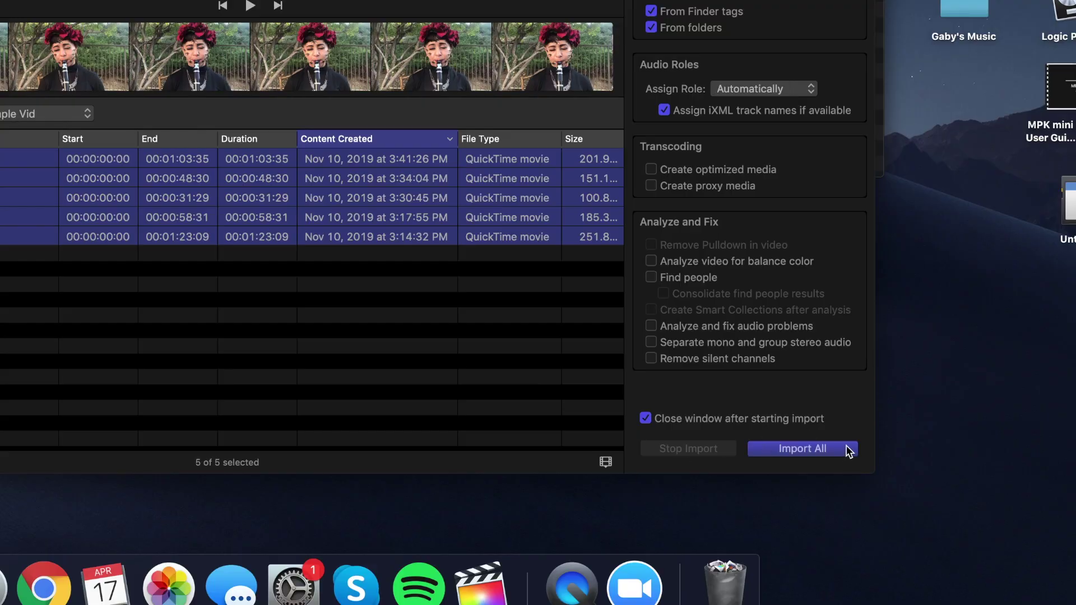
pyautogui.click(846, 448)
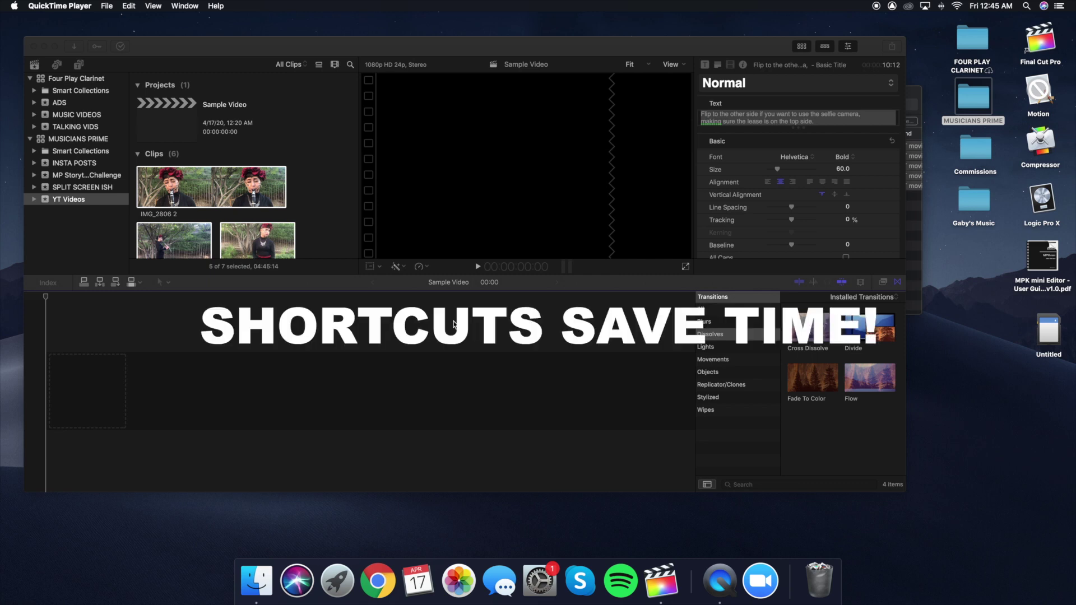
# Step: Bring Final Cut Pro forward so the imported clips can fill the Sample Video timeline
pyautogui.click(432, 64)
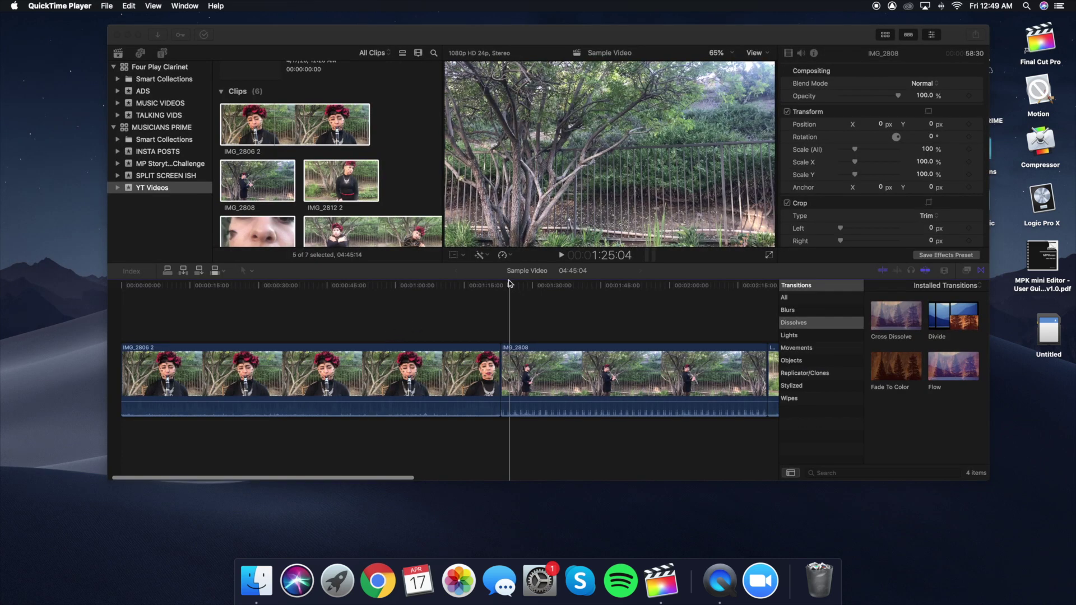
pyautogui.click(492, 284)
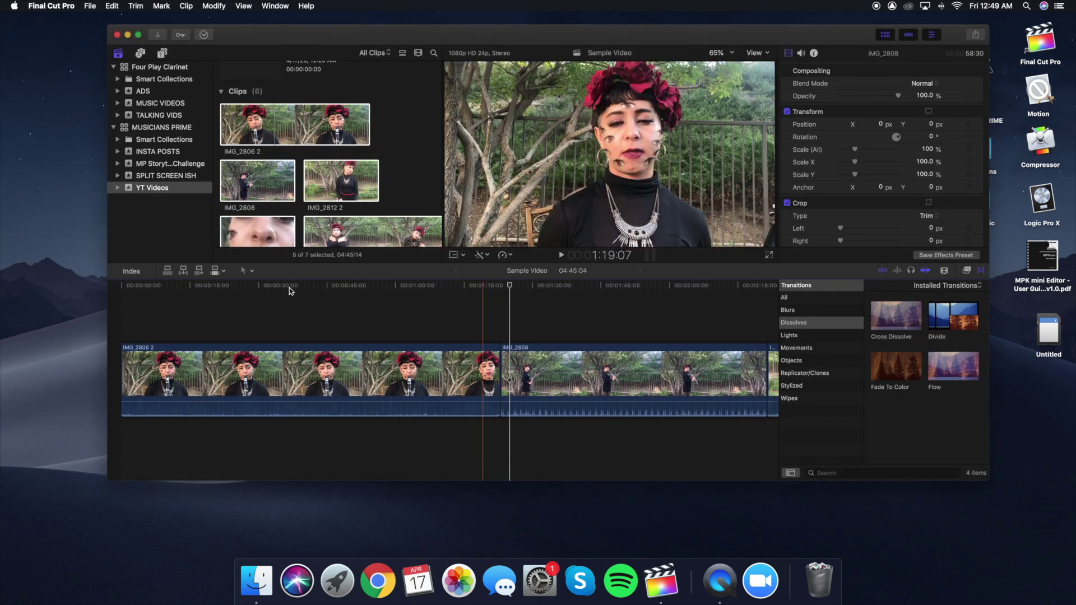
# Step: Park the playhead at about 40:09 and select the IMG_2806 2 clip
pyautogui.moveTo(475, 288); pyautogui.dragTo(305, 289)
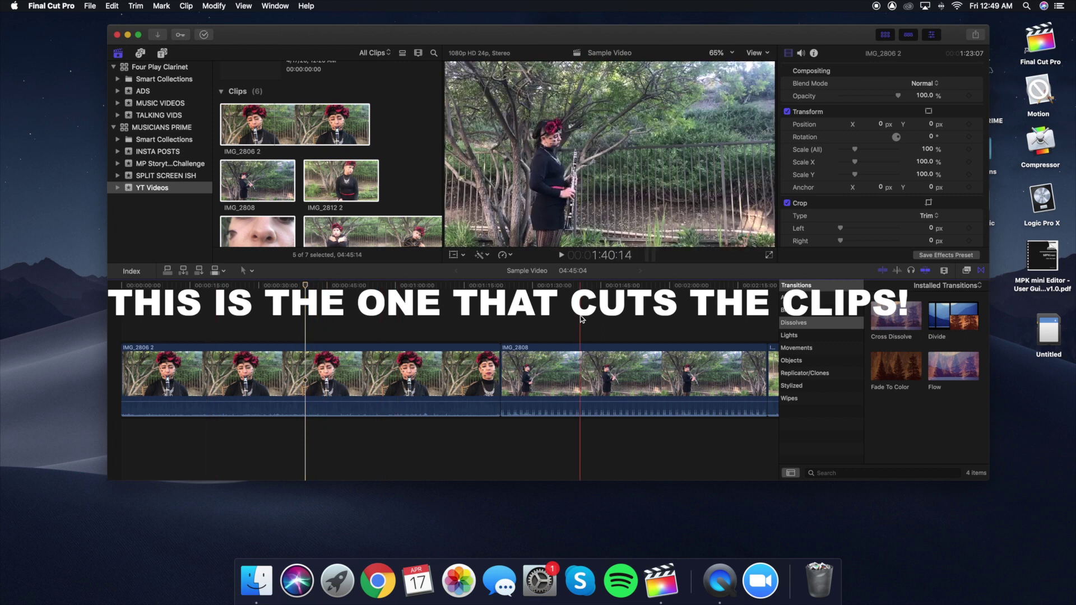
pyautogui.click(309, 363)
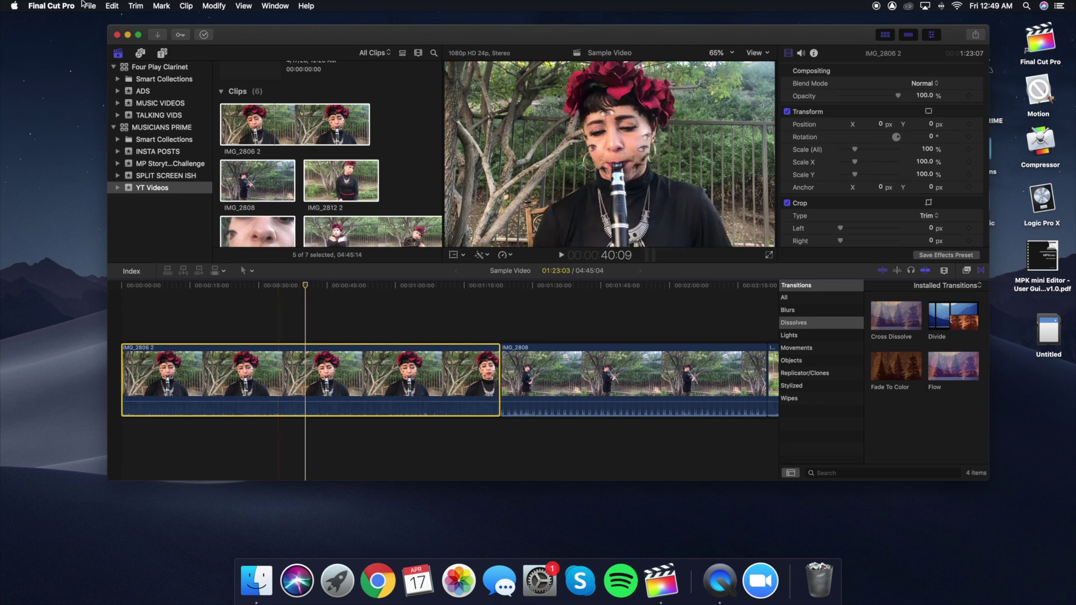
# Step: Split IMG_2806 2 at 40:09, trying Trim > Blade, Cmd+B and the Blade tool
pyautogui.click(143, 8)
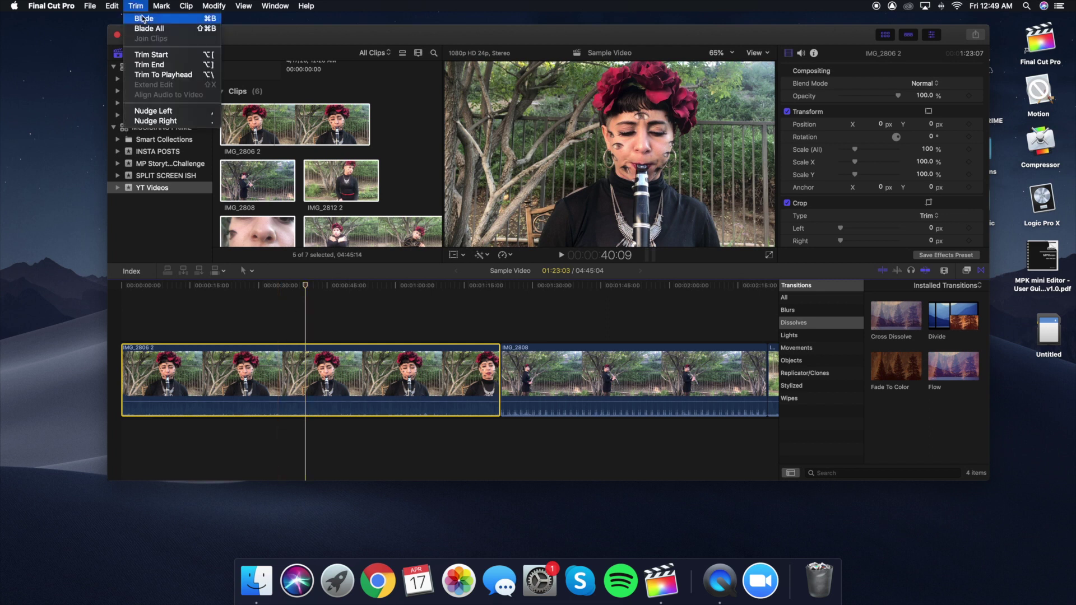
pyautogui.click(144, 17)
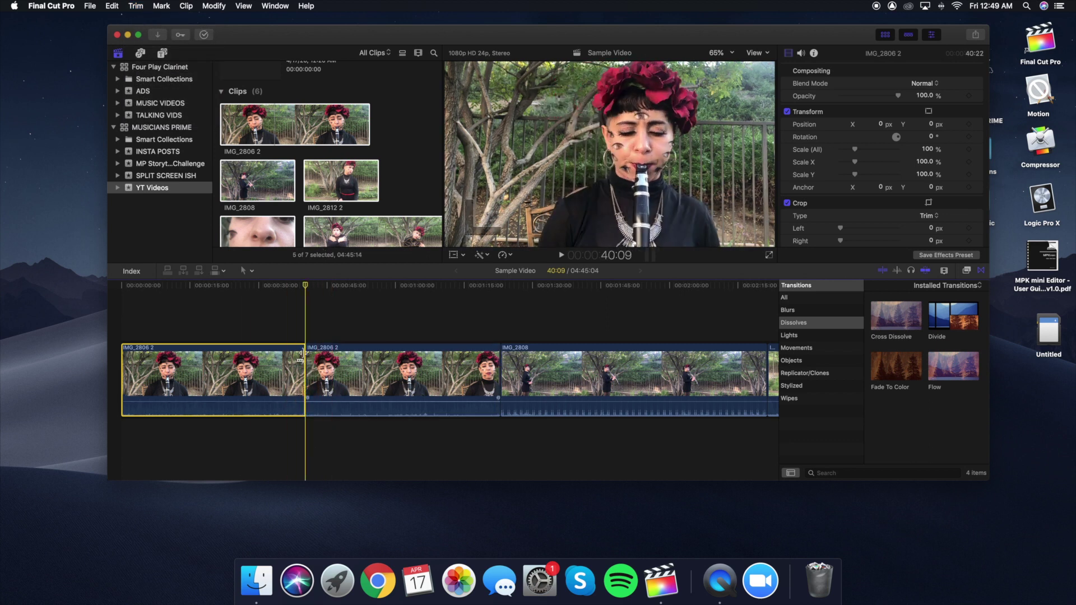
pyautogui.press('super+b')
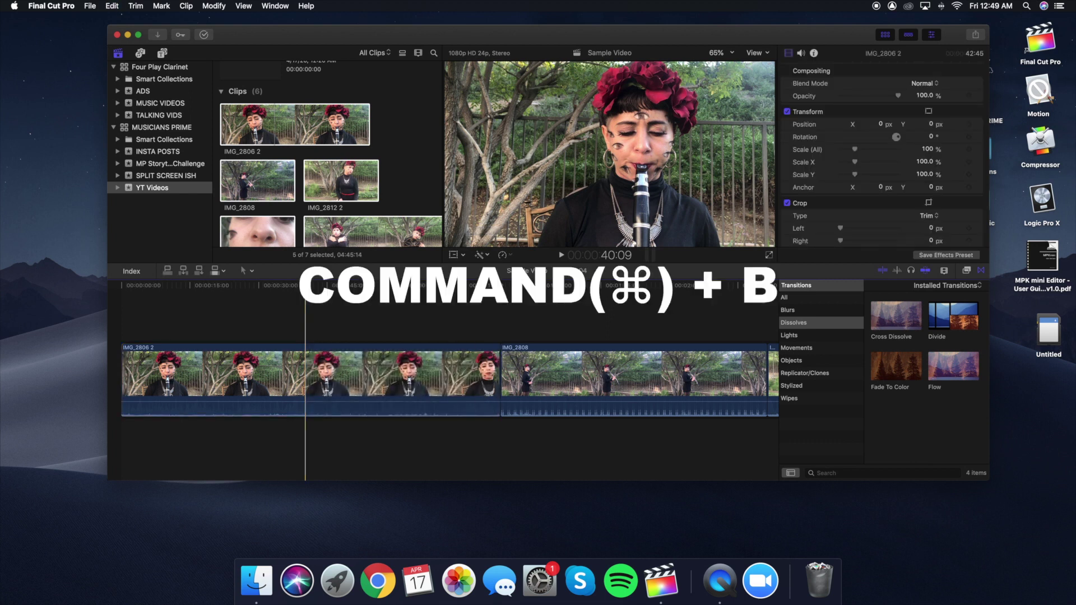
pyautogui.press('super+b')
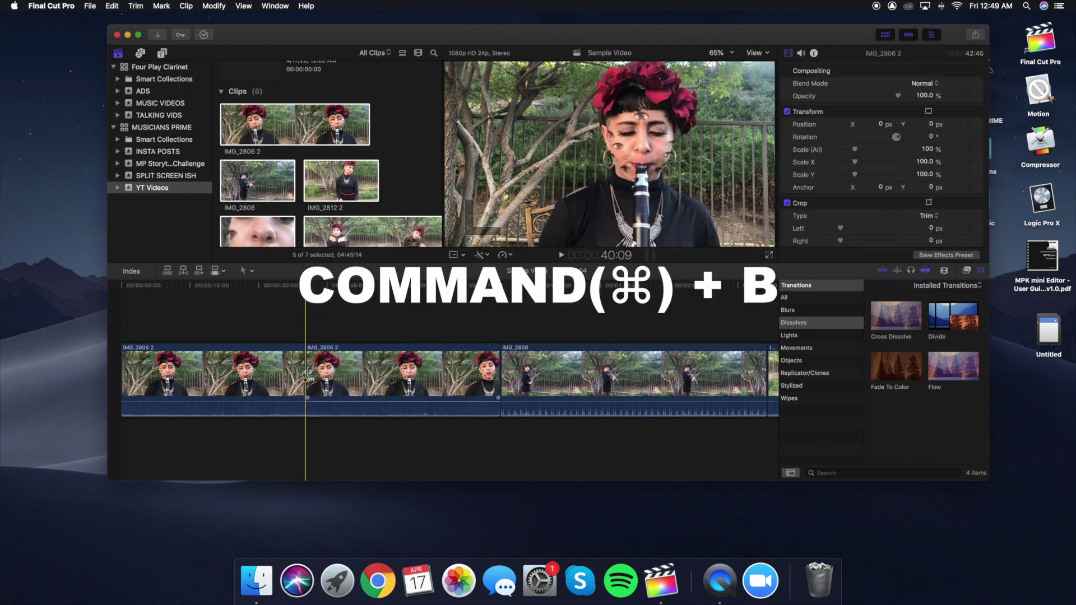
pyautogui.press('super+z')
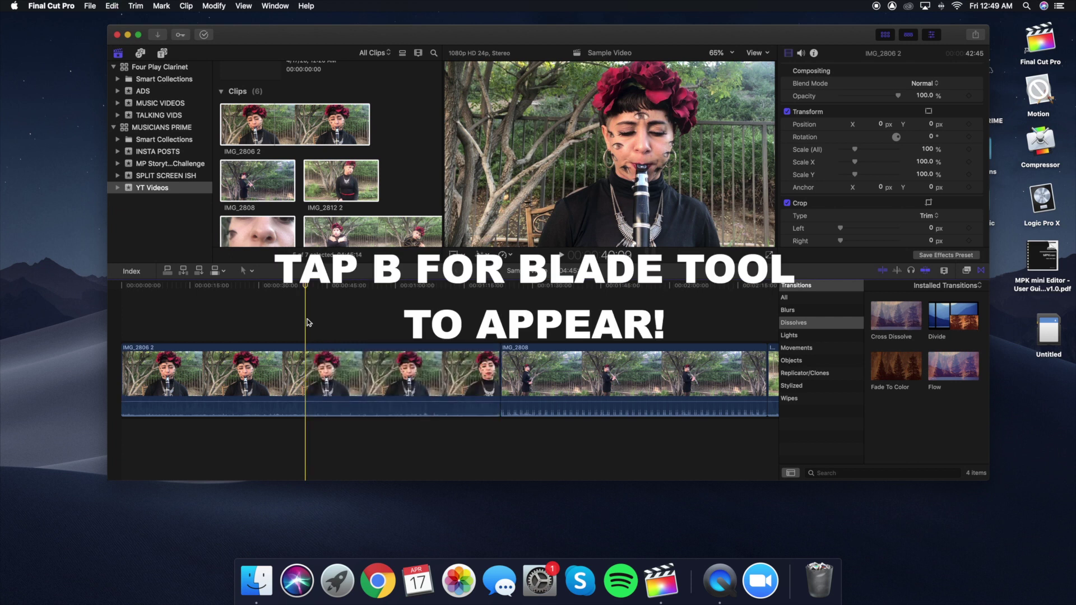
pyautogui.press('b')
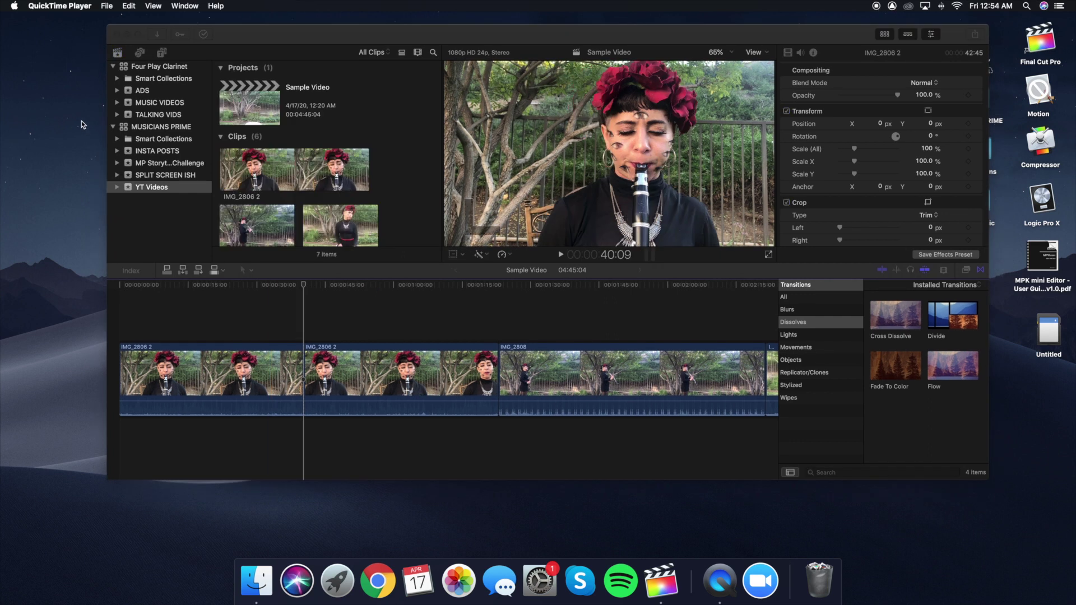
pyautogui.click(216, 392)
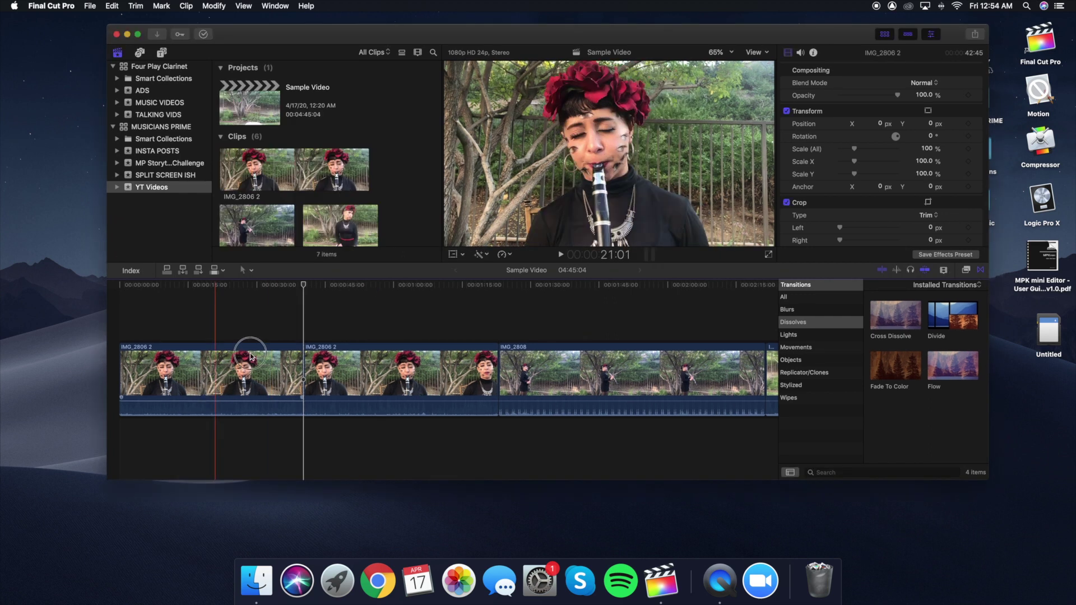
pyautogui.moveTo(218, 399); pyautogui.dragTo(400, 305)
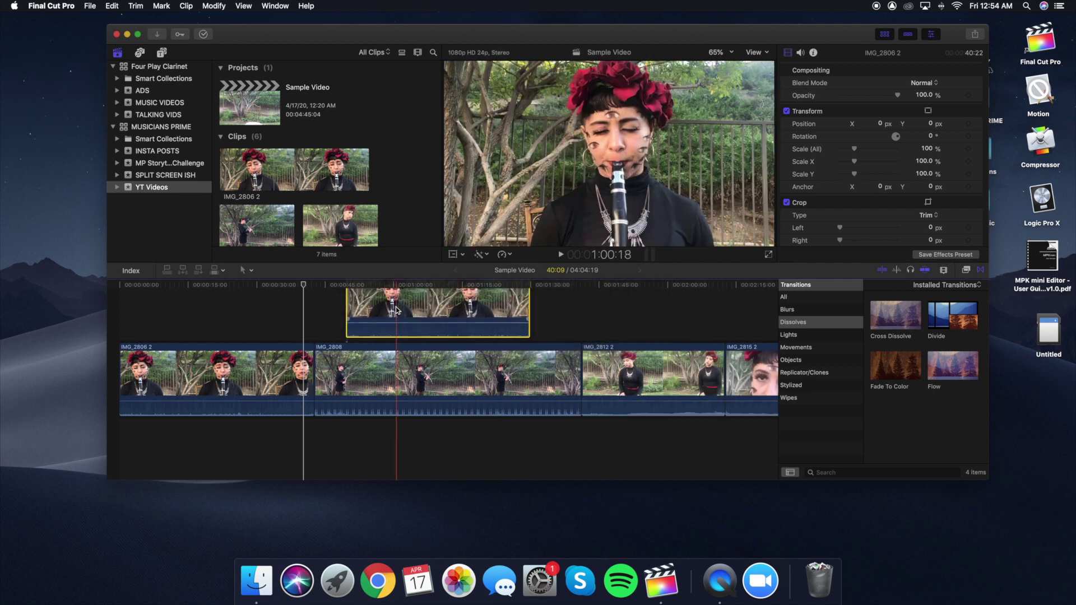
pyautogui.moveTo(302, 285); pyautogui.dragTo(157, 373)
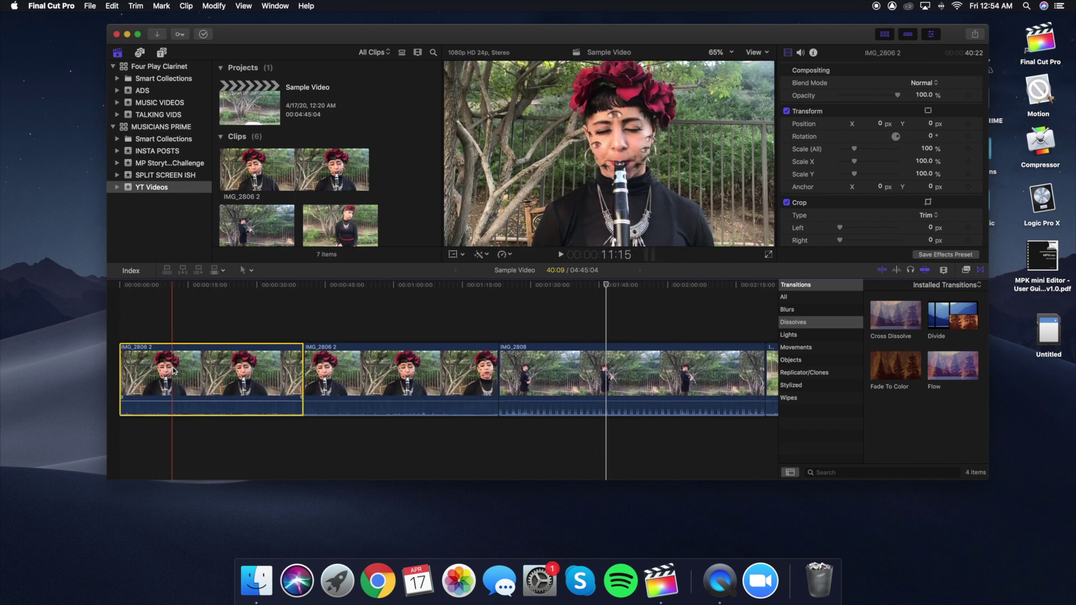
pyautogui.click(244, 292)
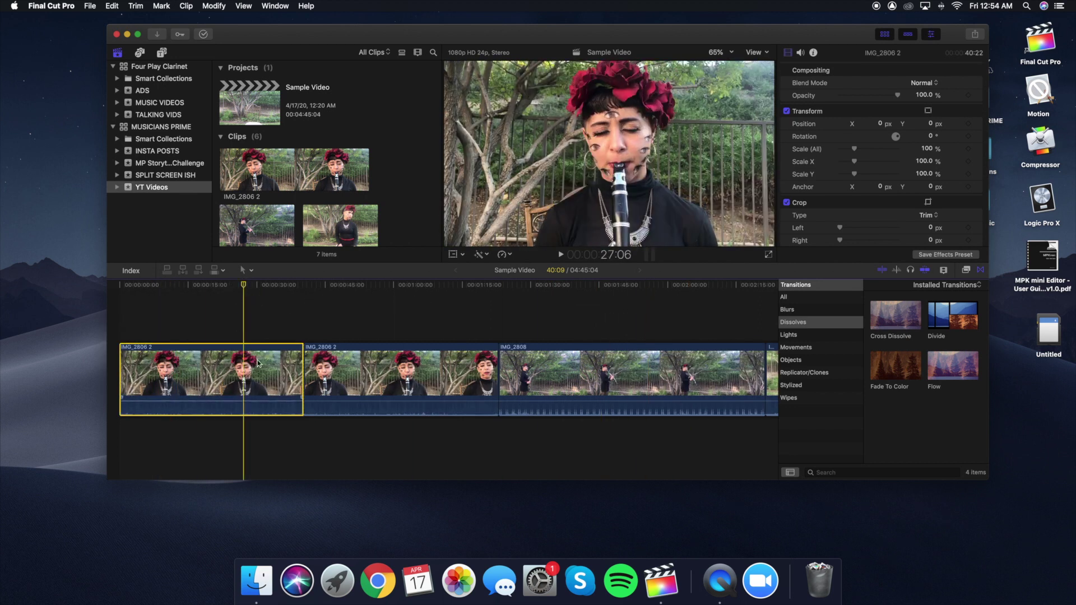
pyautogui.click(465, 305)
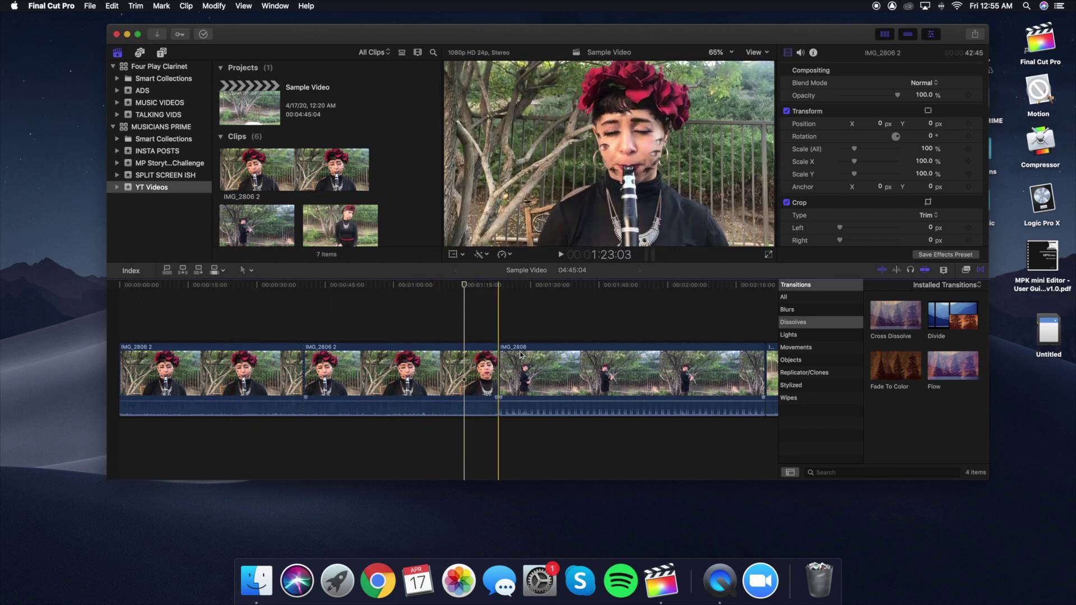
# Step: Return the playhead to the timeline start and load source clip IMG_2806 2 into the viewer
pyautogui.moveTo(465, 296); pyautogui.dragTo(585, 296)
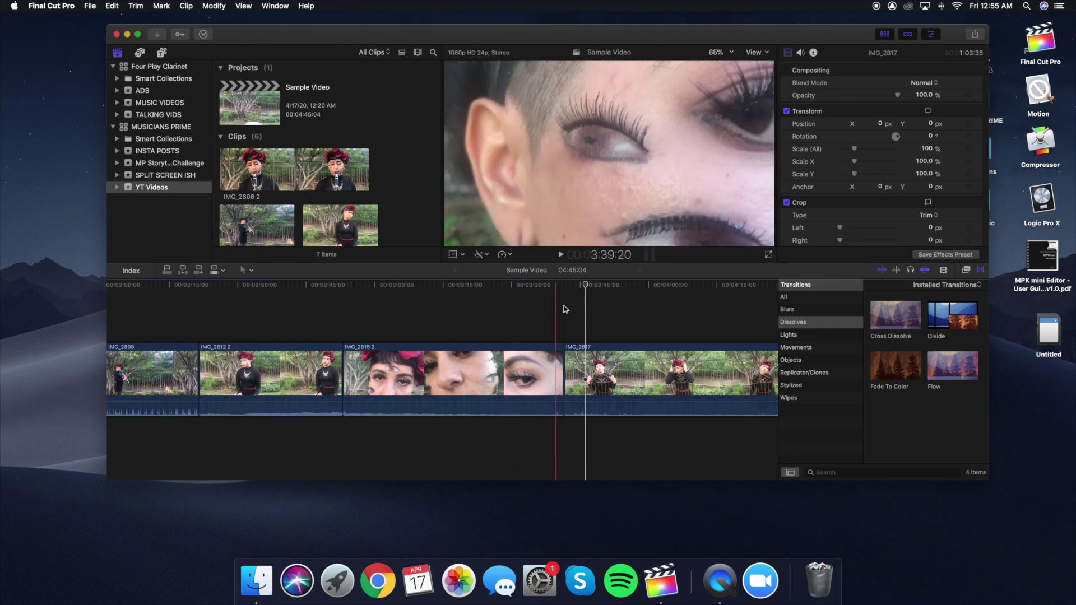
pyautogui.moveTo(230, 287); pyautogui.dragTo(112, 289)
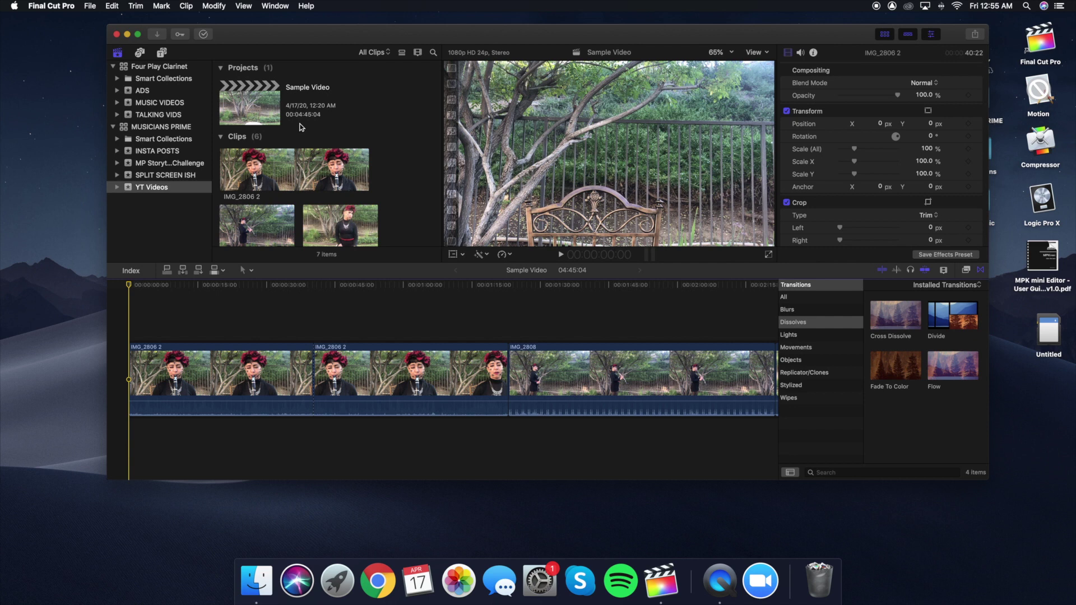
pyautogui.click(272, 163)
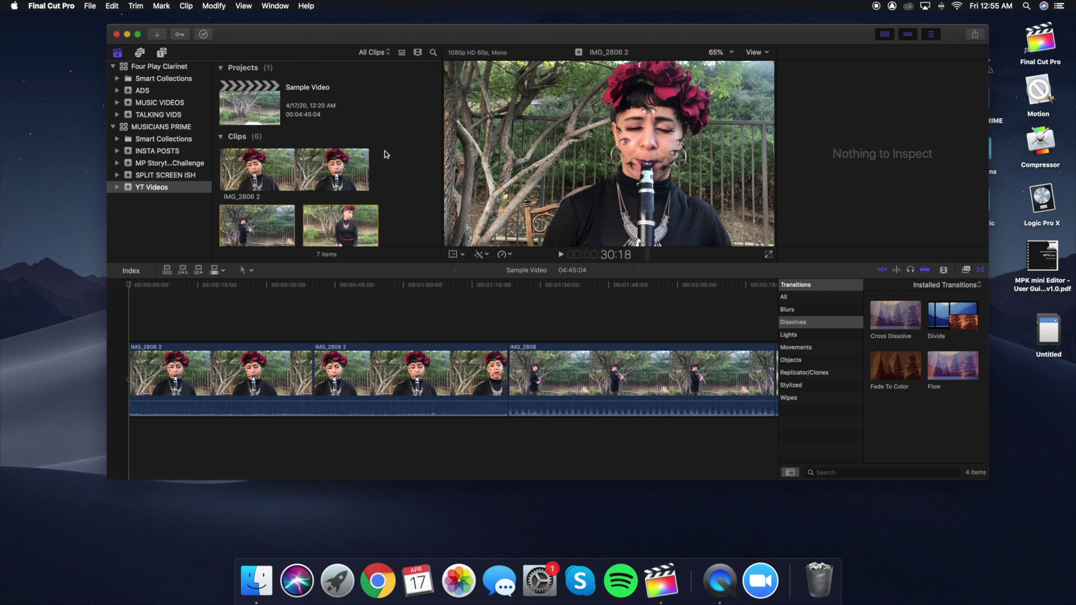
pyautogui.scroll(-2, 391, 157)
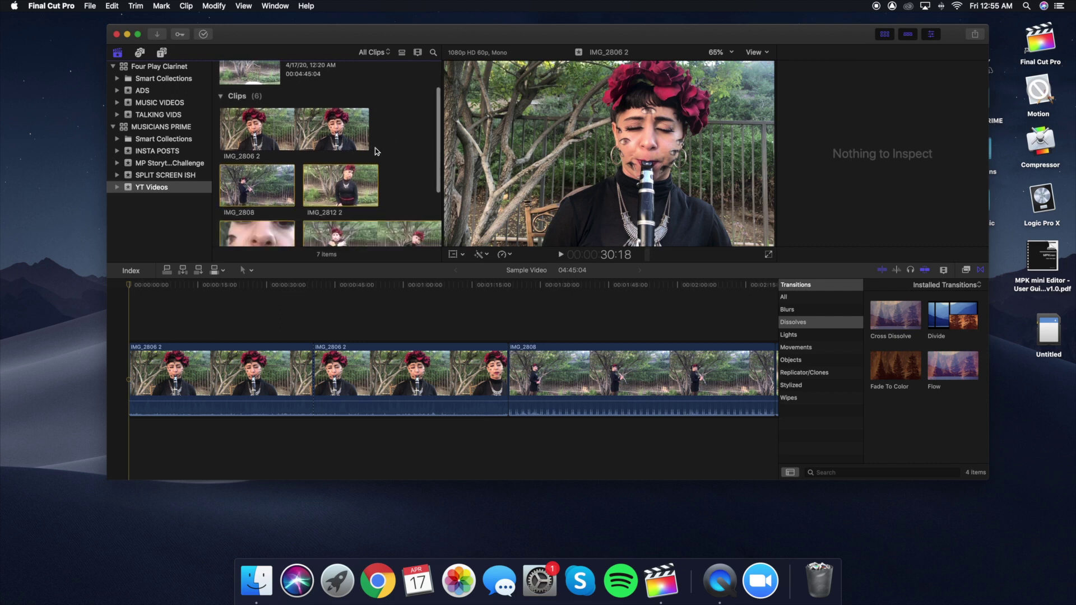
pyautogui.click(229, 122)
pyautogui.scroll(-3, 269, 185)
pyautogui.scroll(5, 270, 222)
pyautogui.scroll(-1, 267, 219)
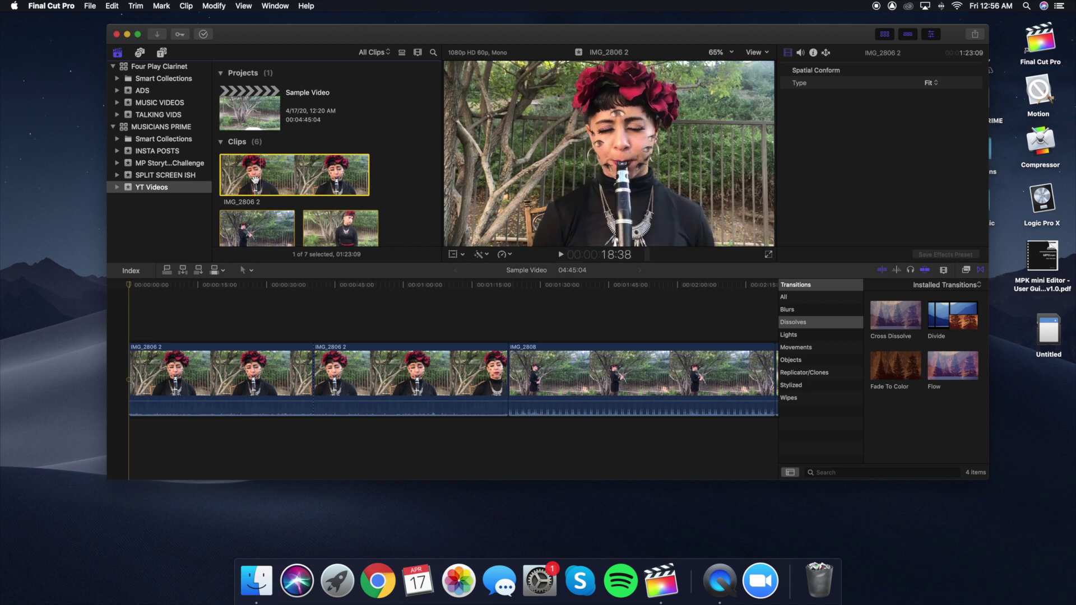
# Step: Clear the old timeline clips and append a 34:19 in/out excerpt of IMG_2806 2
pyautogui.moveTo(307, 314); pyautogui.dragTo(823, 445)
pyautogui.press('Delete')
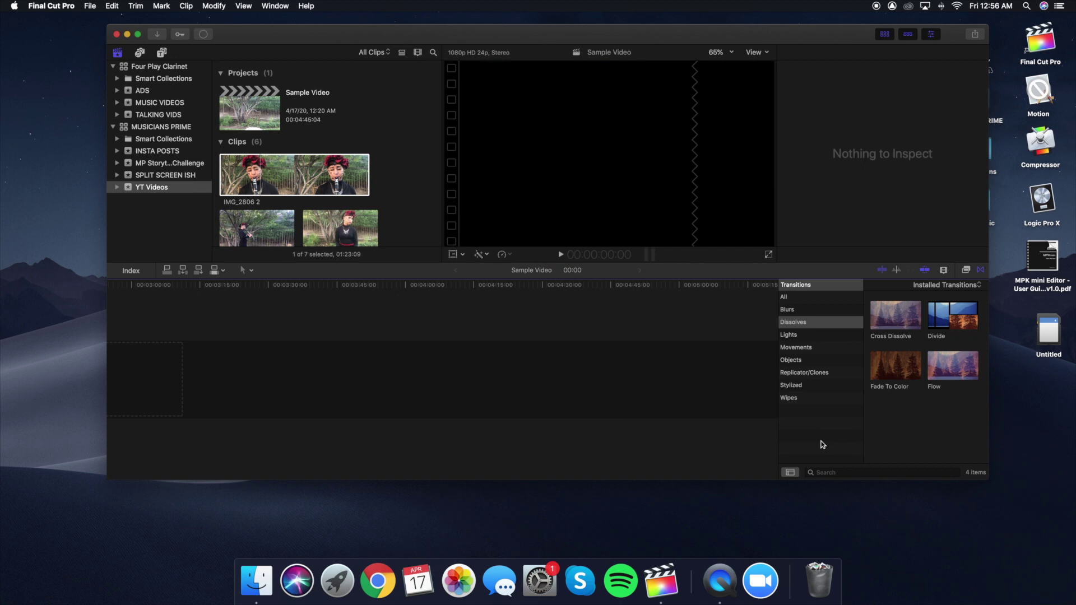
pyautogui.click(262, 169)
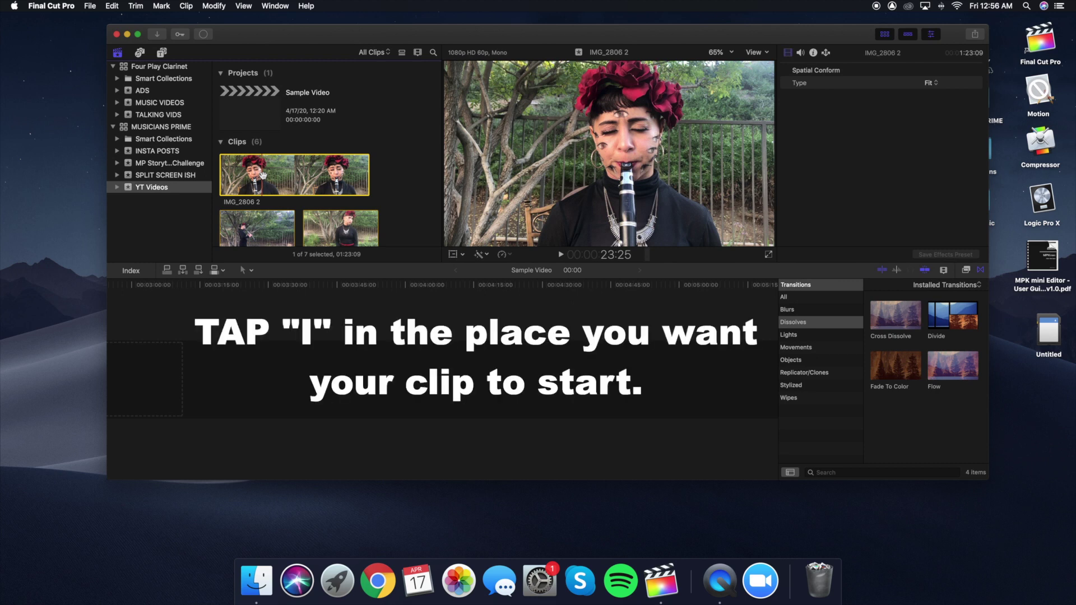
pyautogui.press('i')
pyautogui.press('i')
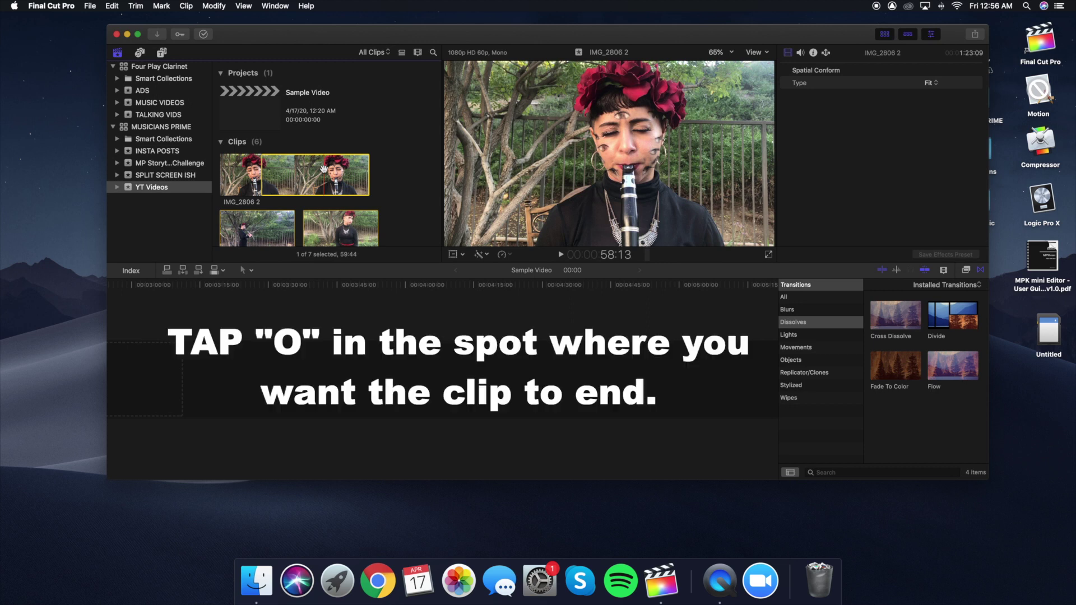
pyautogui.press('o')
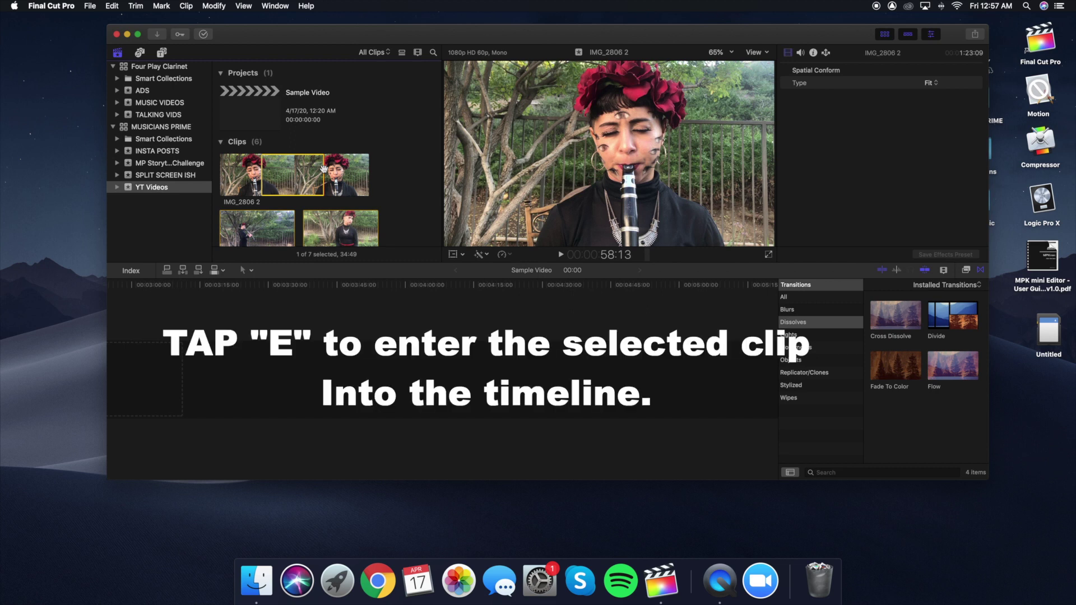
pyautogui.press('e')
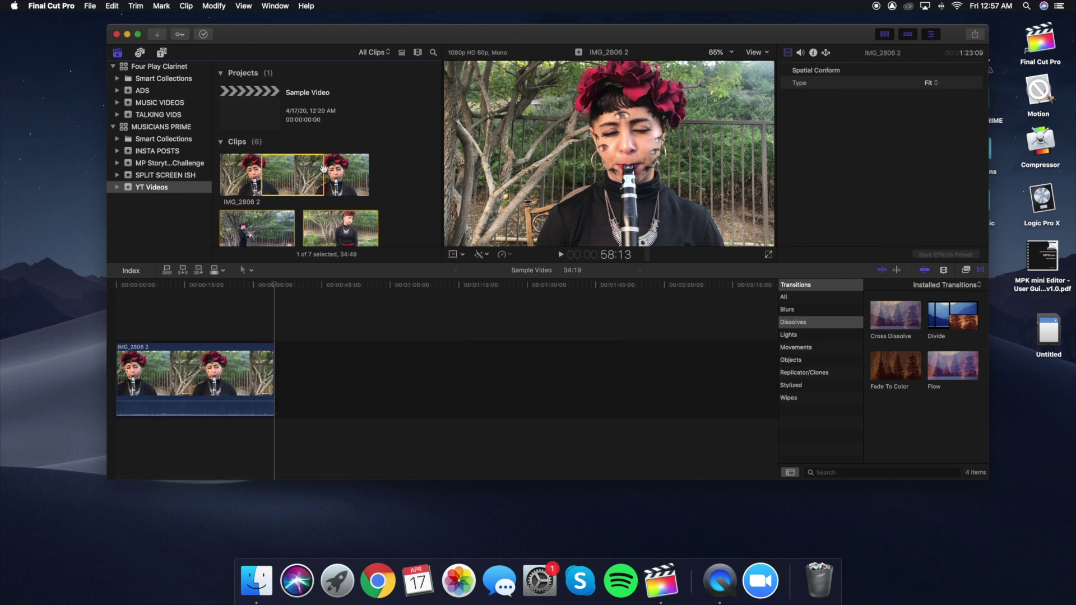
# Step: Mark a 28:24 range of IMG_2808 and append it after IMG_2806 2
pyautogui.click(240, 225)
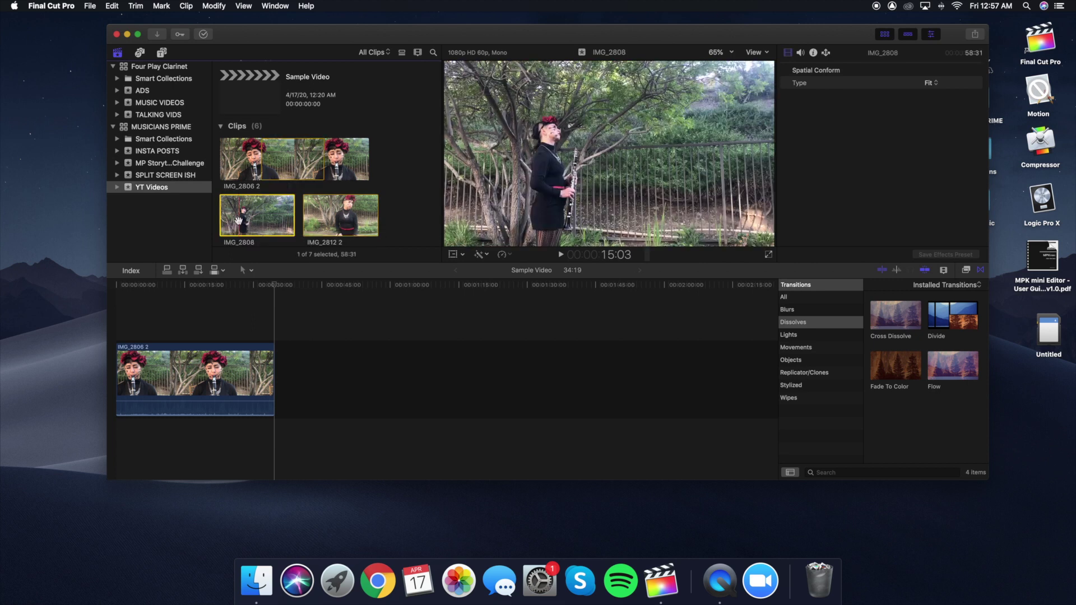
pyautogui.press('i')
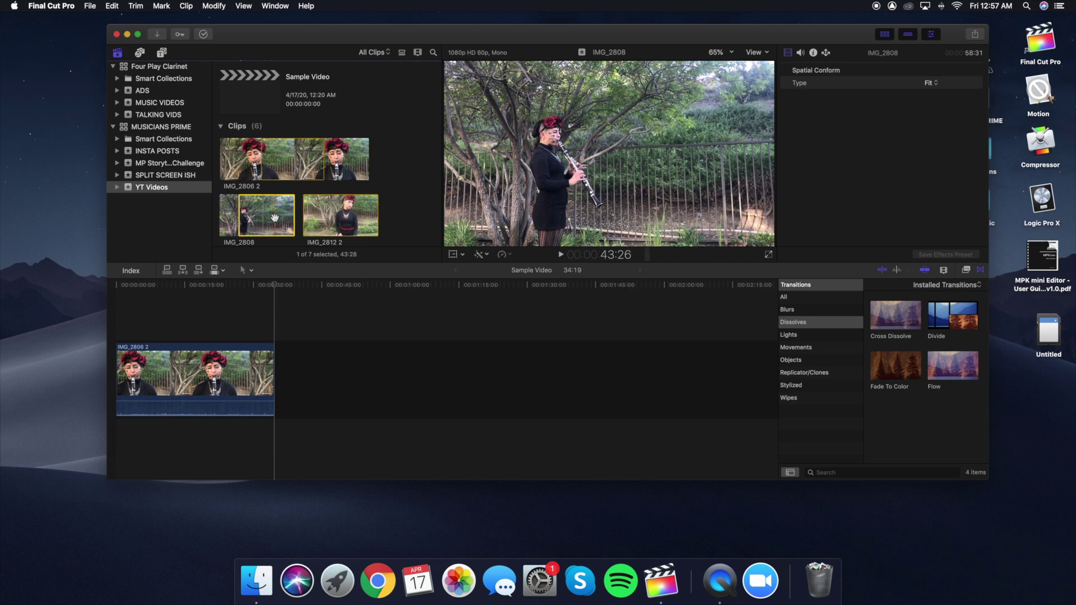
pyautogui.press('o')
pyautogui.press('e')
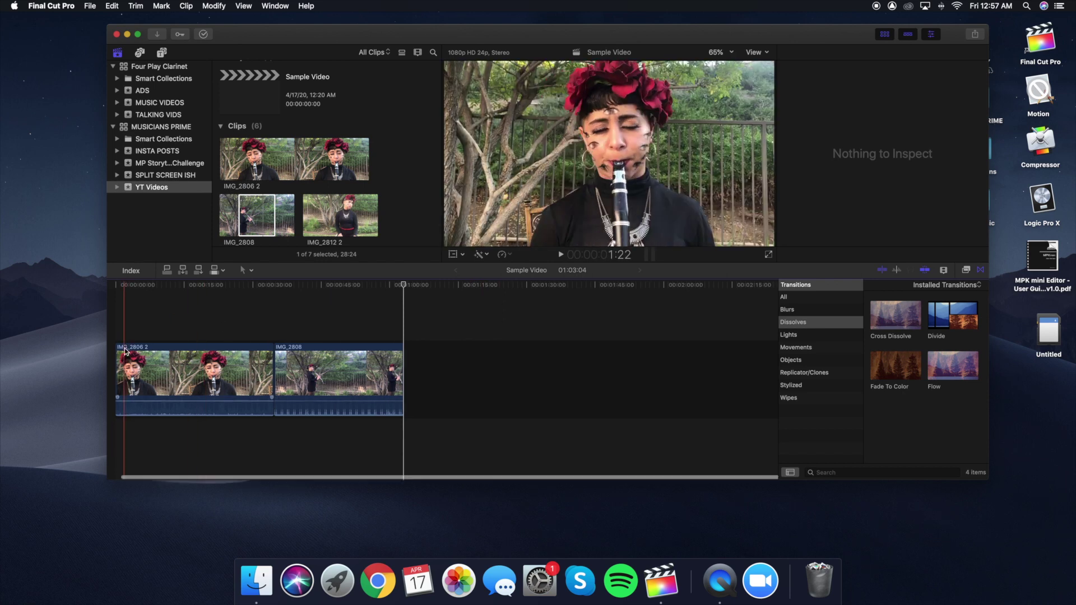
pyautogui.click(396, 109)
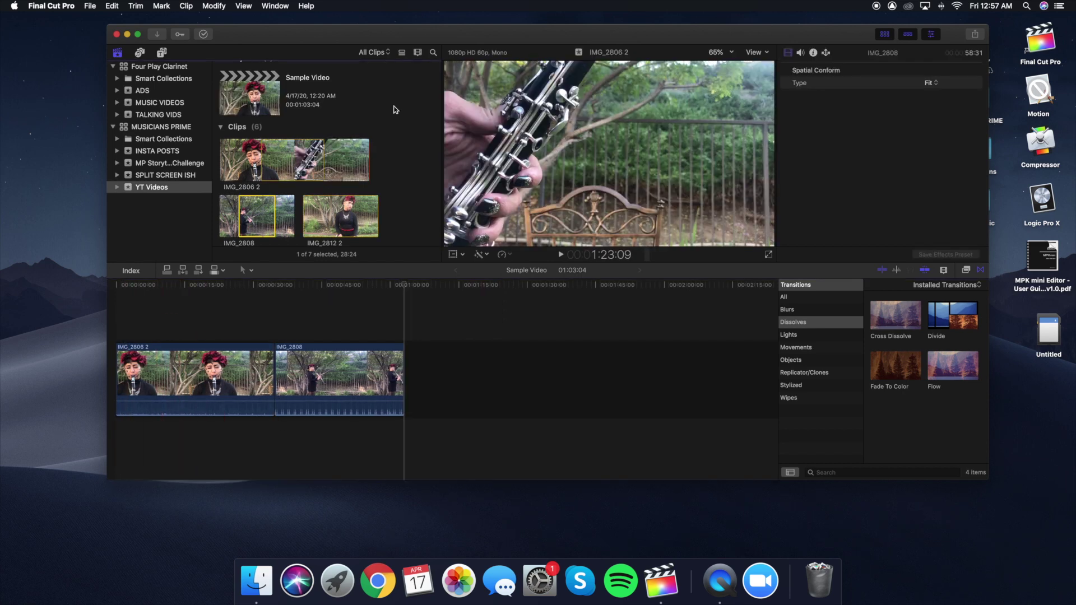
pyautogui.click(329, 293)
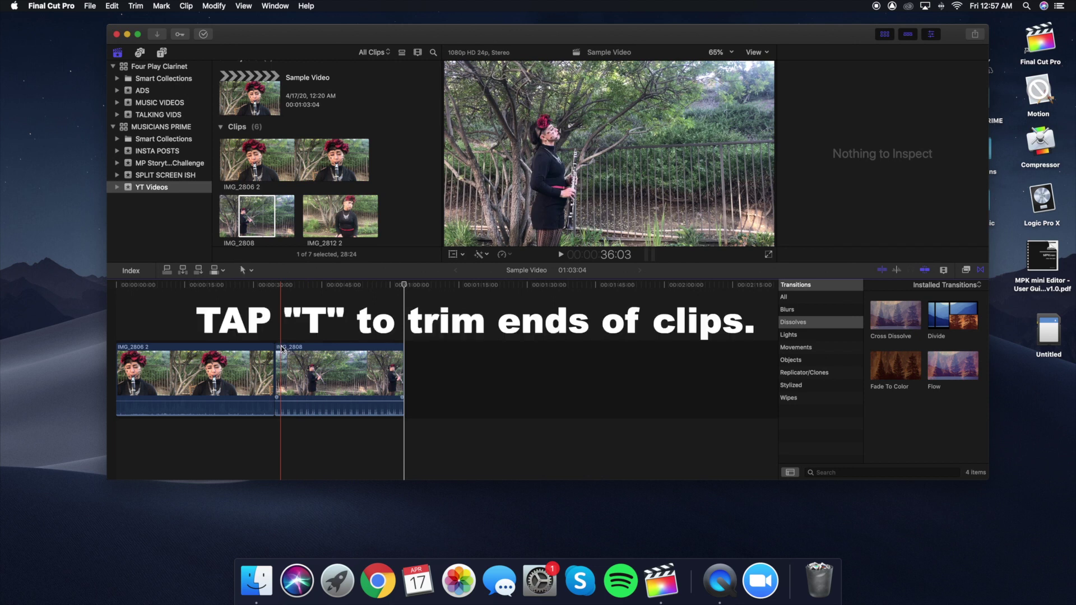
# Step: With the Trim tool, roll the IMG_2806 2 / IMG_2808 cut later, lengthening IMG_2806 2
pyautogui.press('a')
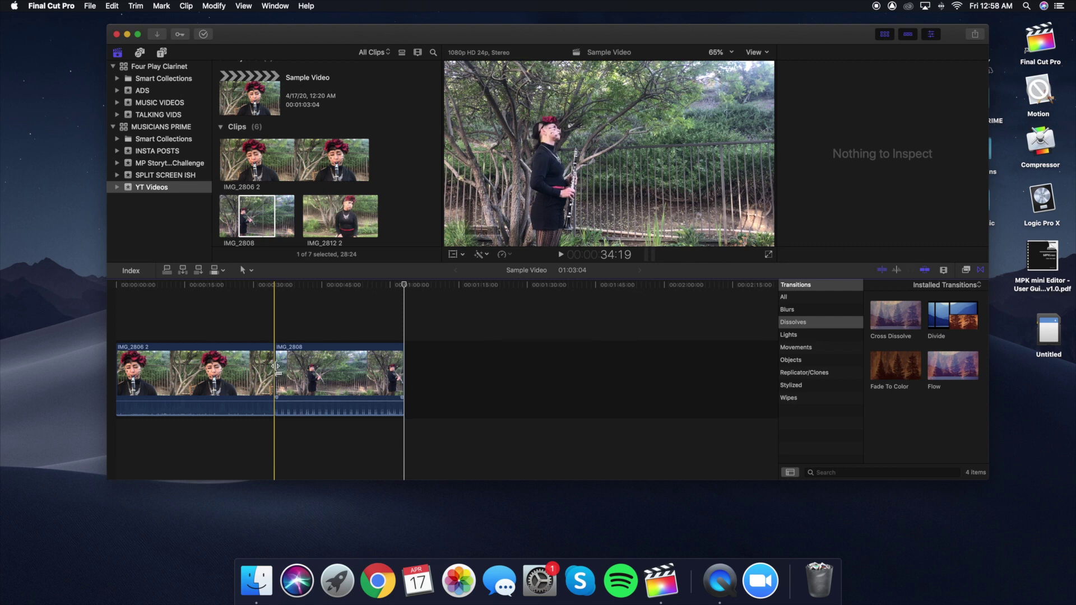
pyautogui.press('t')
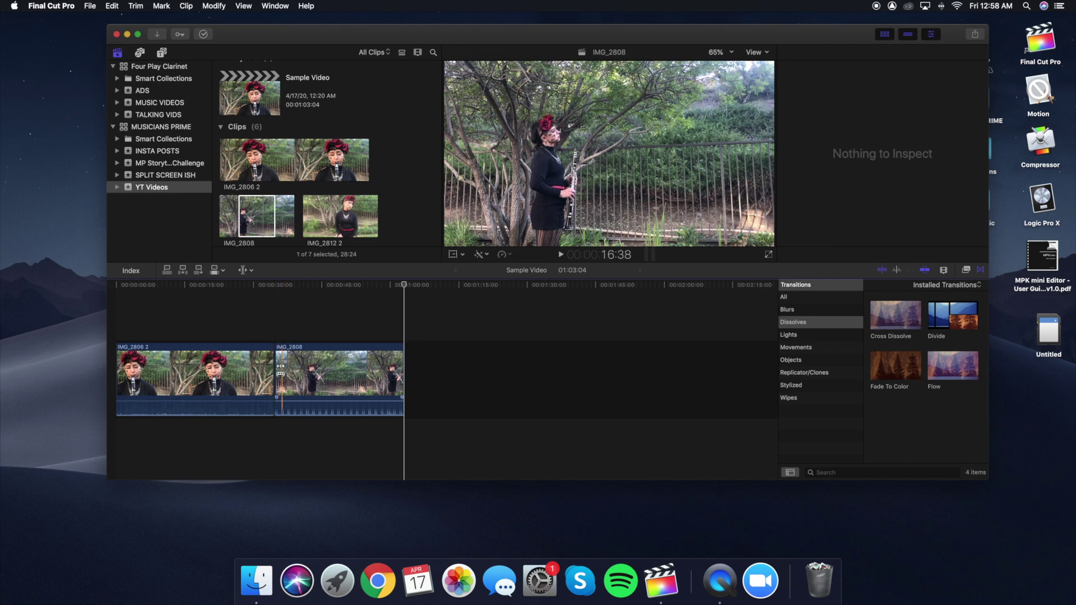
pyautogui.moveTo(275, 367)
pyautogui.mouseDown()
pyautogui.moveTo(293, 367)
pyautogui.moveTo(253, 366)
pyautogui.moveTo(282, 363)
pyautogui.mouseUp()
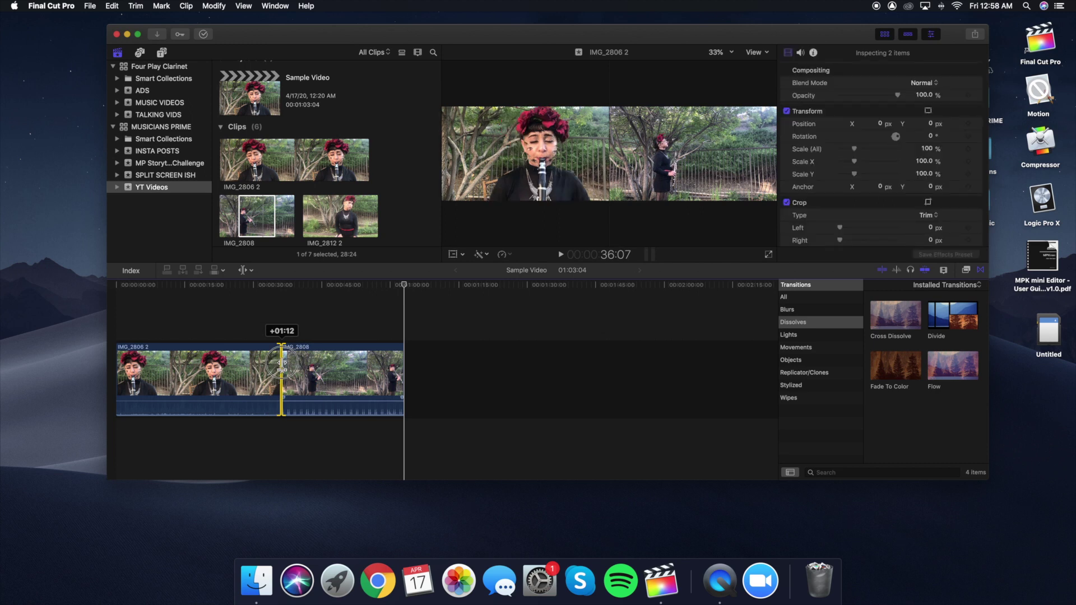
pyautogui.moveTo(281, 364); pyautogui.dragTo(281, 364)
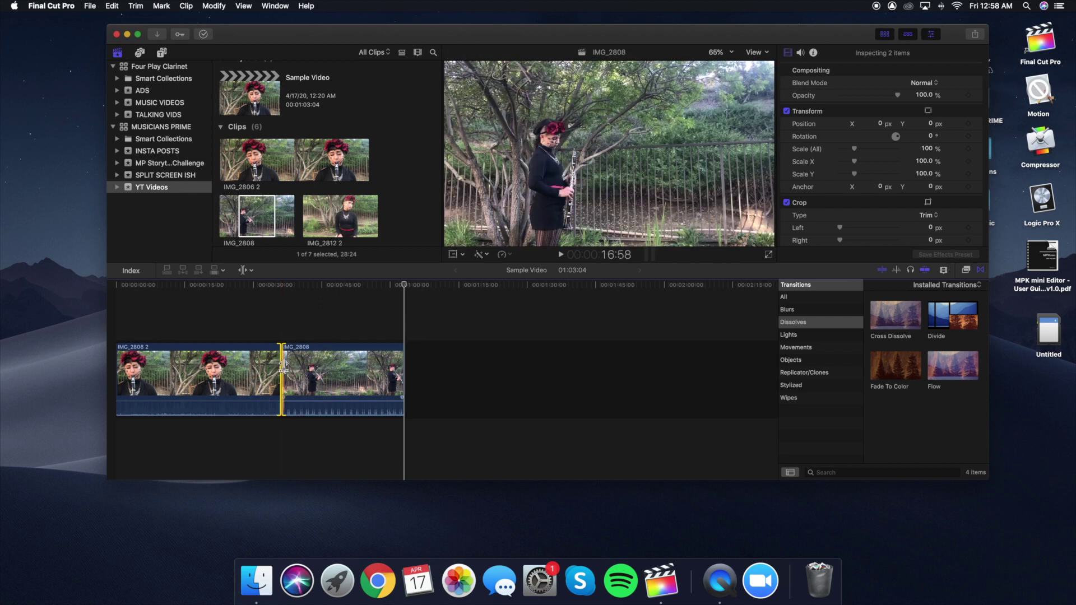
pyautogui.moveTo(282, 363); pyautogui.dragTo(307, 364)
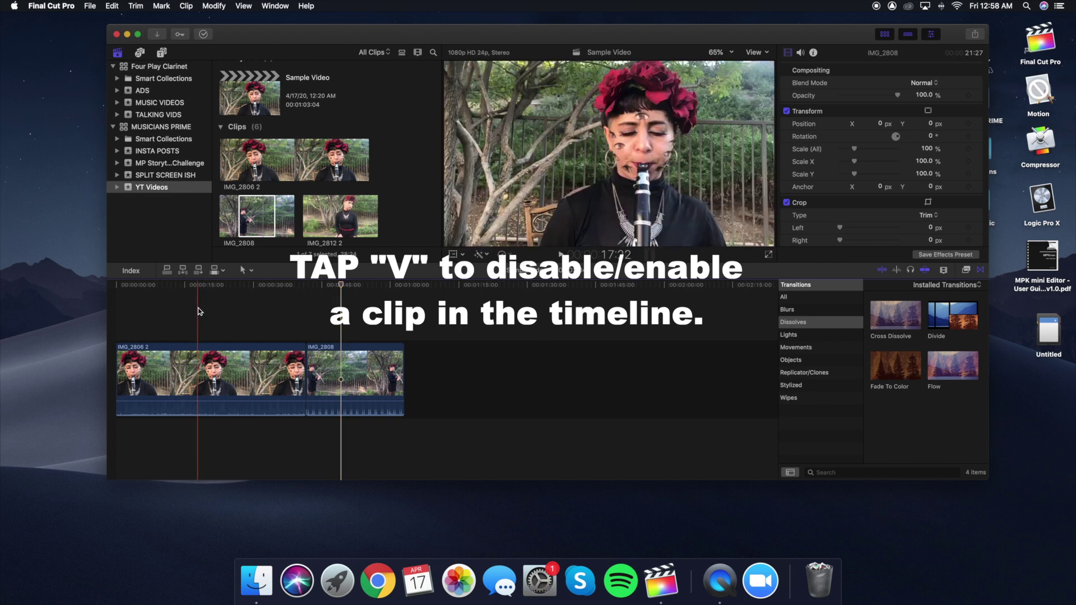
# Step: Place IMG_2812 2 as a connected clip above IMG_2808
pyautogui.moveTo(339, 217); pyautogui.dragTo(428, 383)
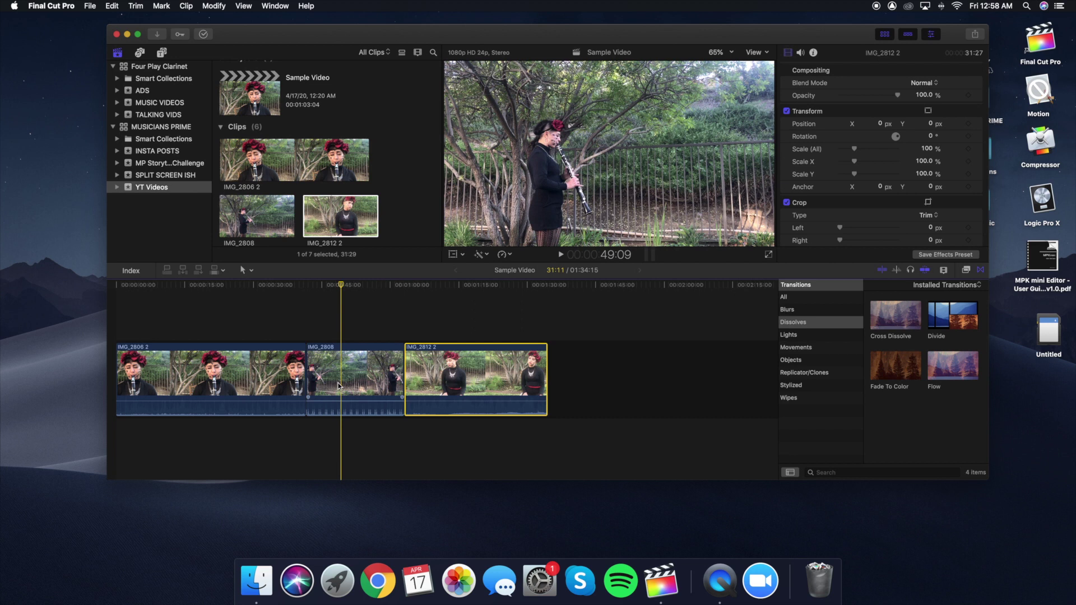
pyautogui.press('cmd+z')
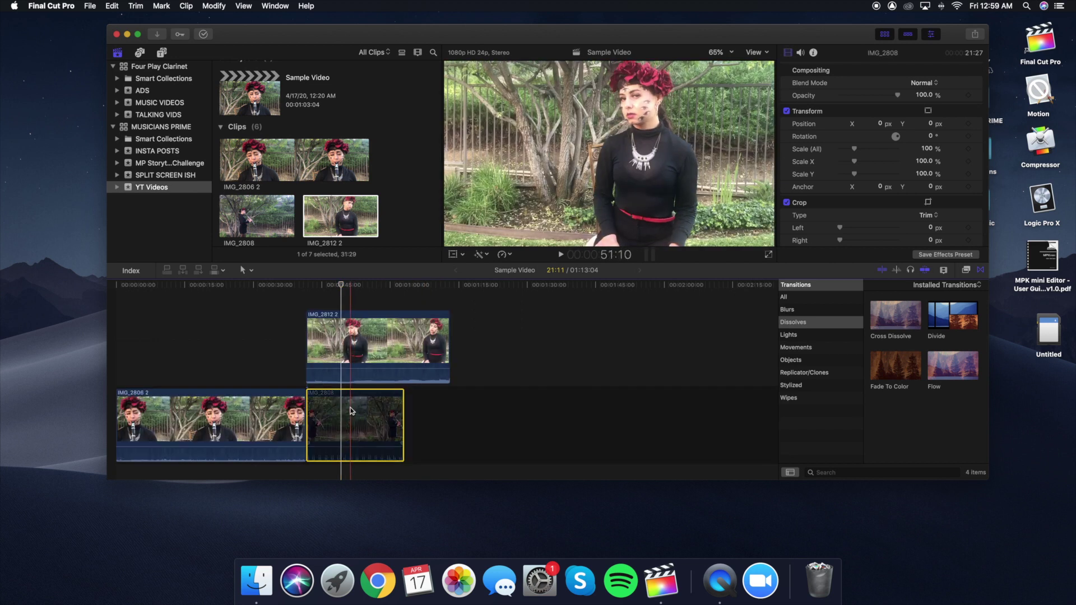
pyautogui.click(135, 6)
pyautogui.moveTo(160, 6)
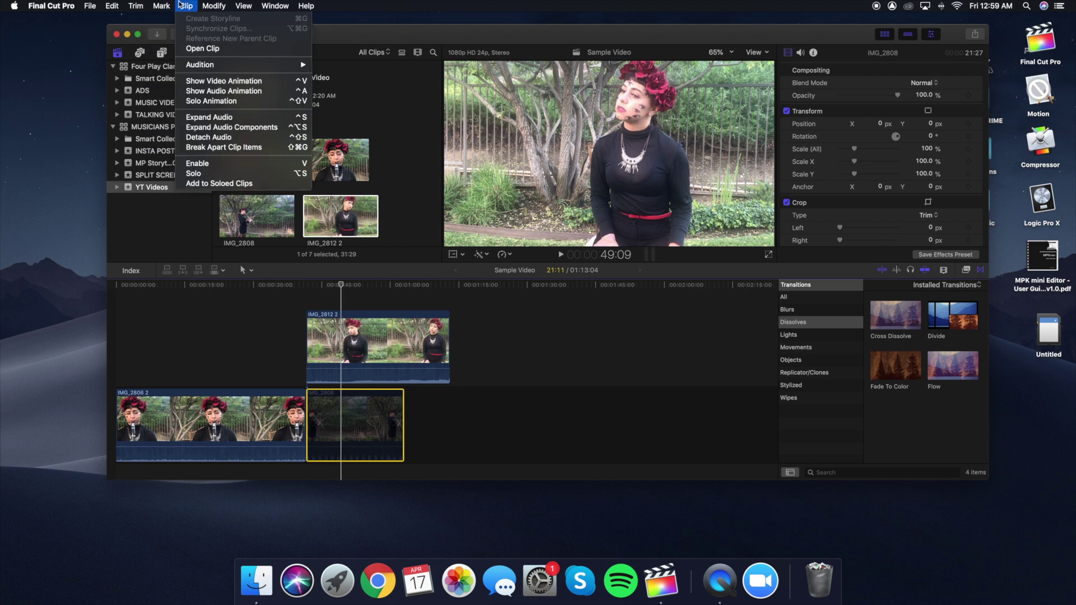
pyautogui.click(184, 5)
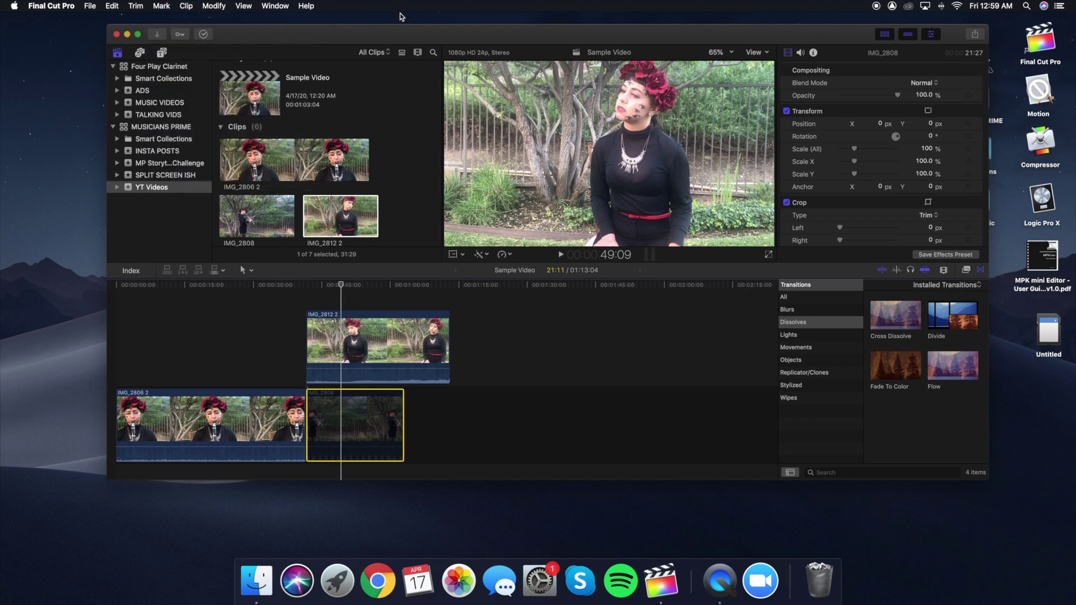
pyautogui.scroll(-1, 364, 84)
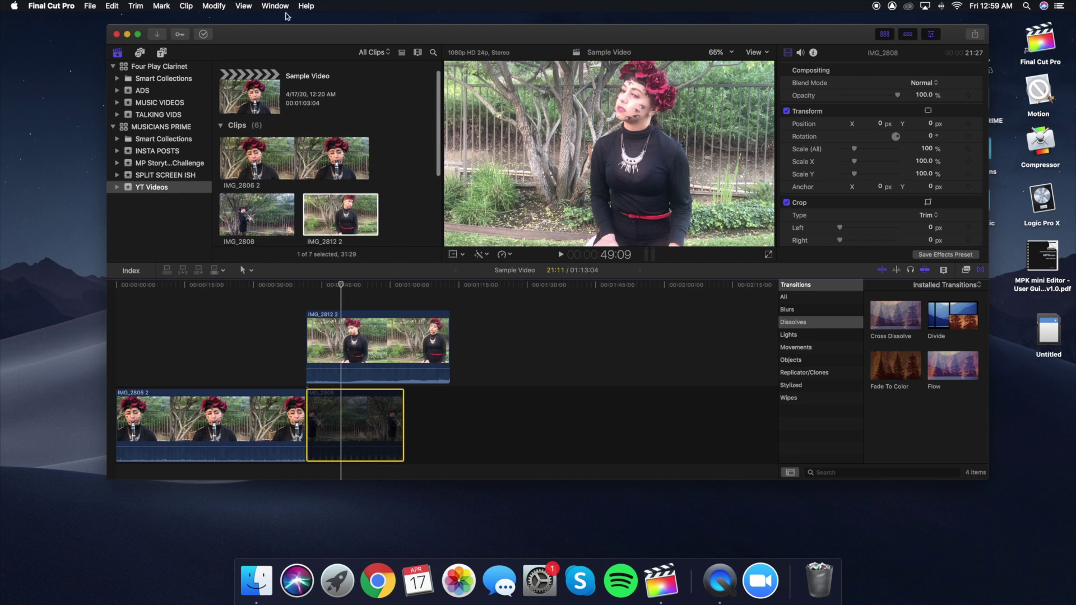
# Step: Re-enable IMG_2808 via Clip > Enable, then disable it again with V
pyautogui.click(187, 8)
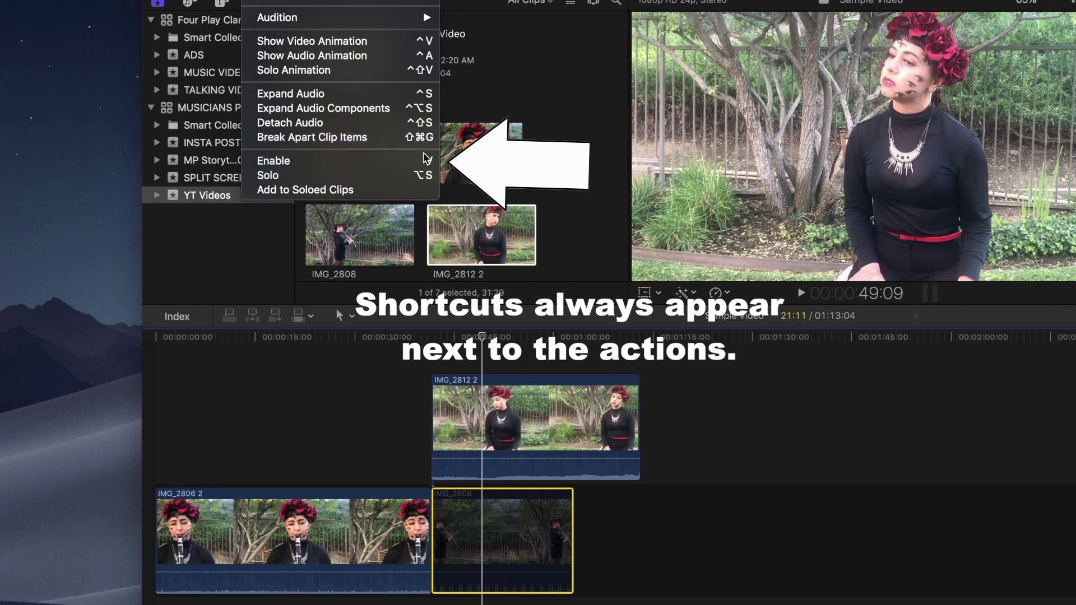
pyautogui.click(319, 161)
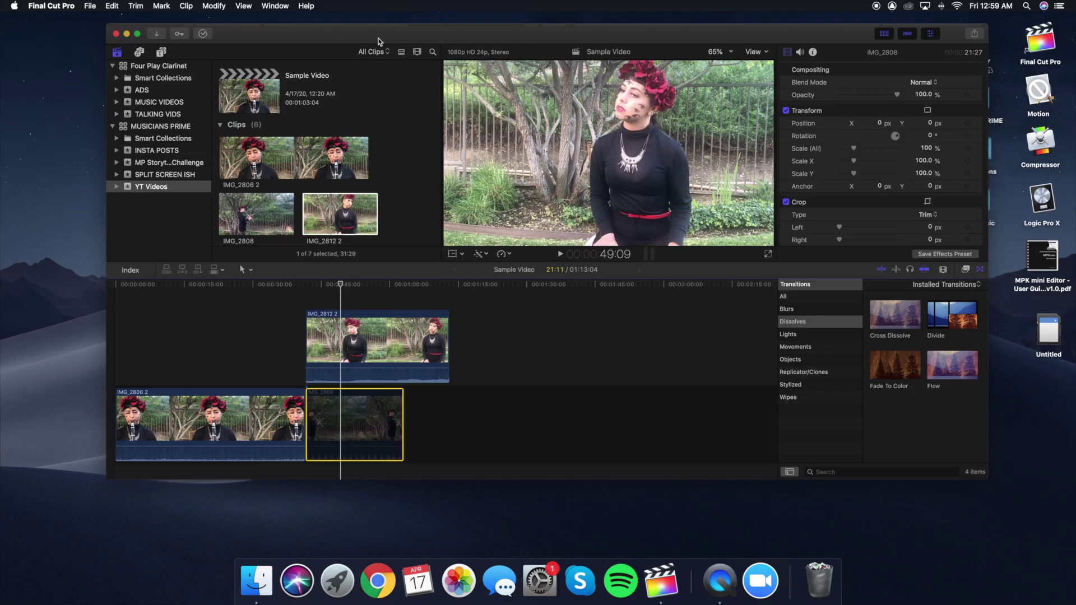
pyautogui.scroll(-1, 349, 63)
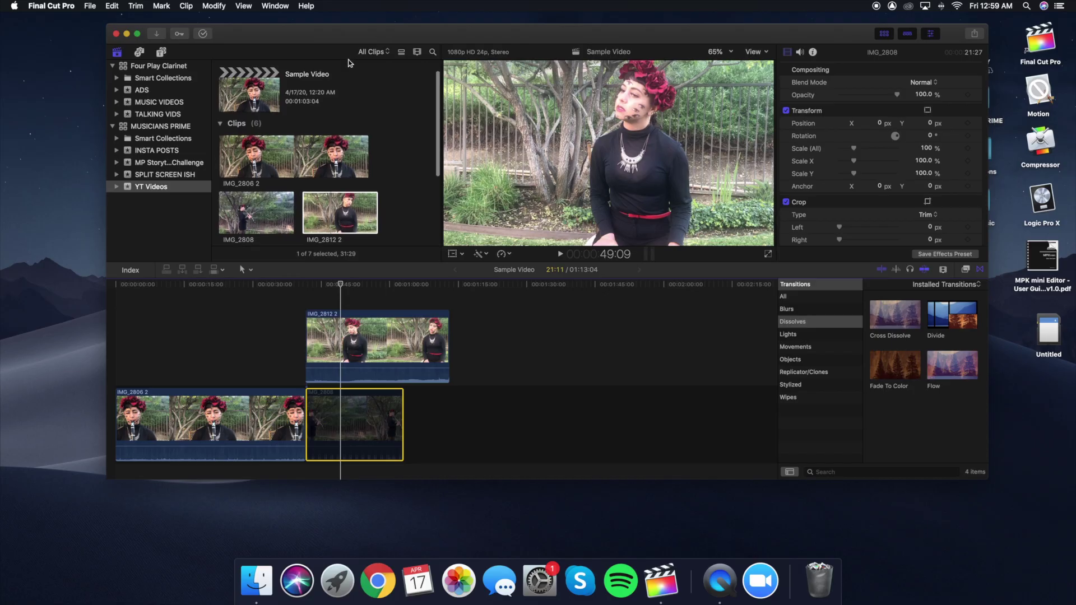
pyautogui.click(186, 6)
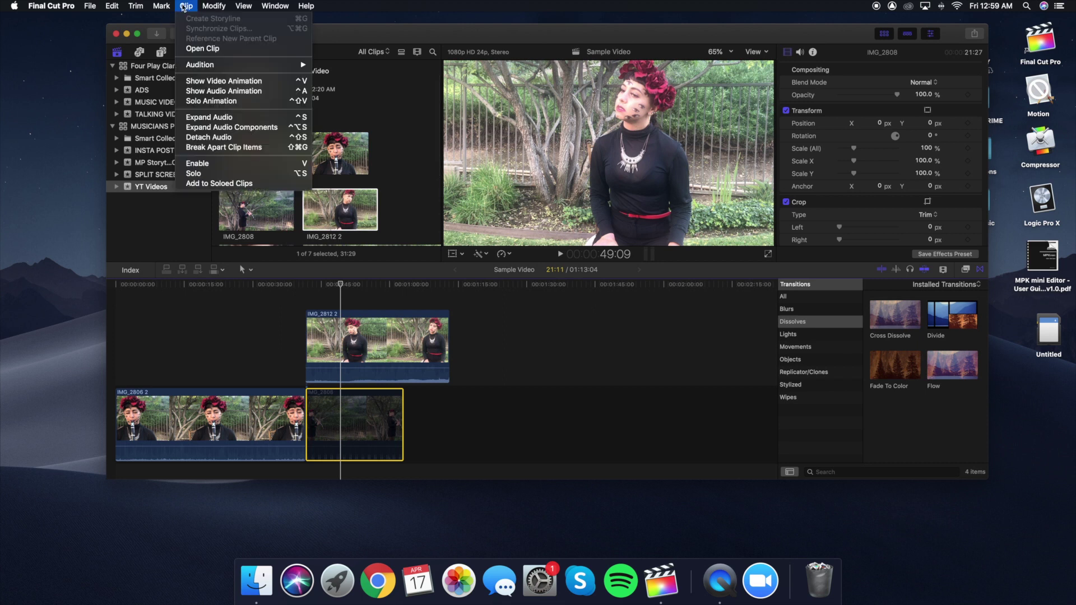
pyautogui.click(205, 164)
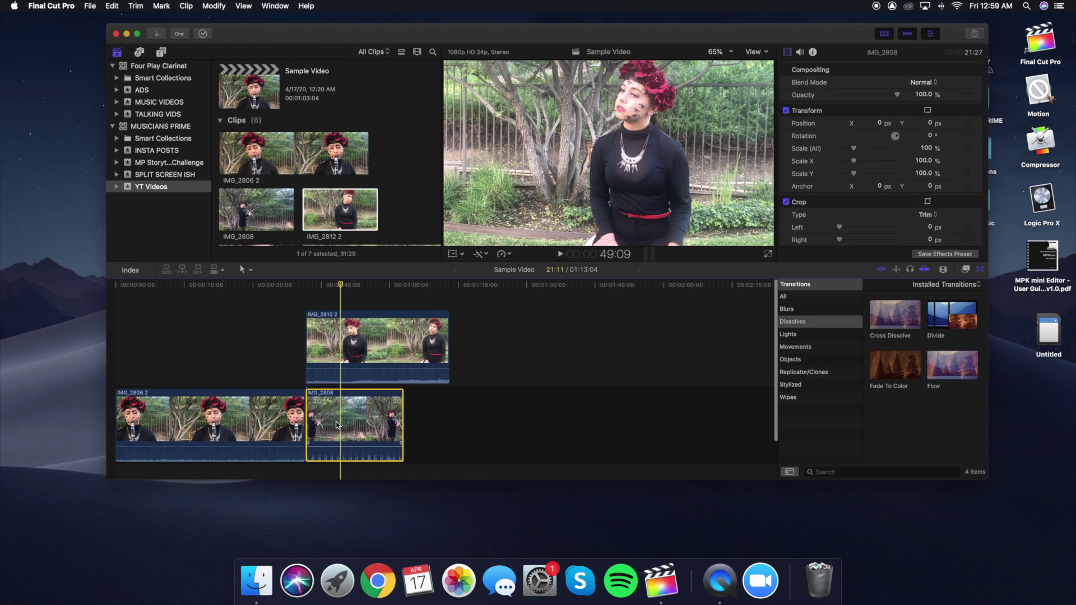
pyautogui.press('v')
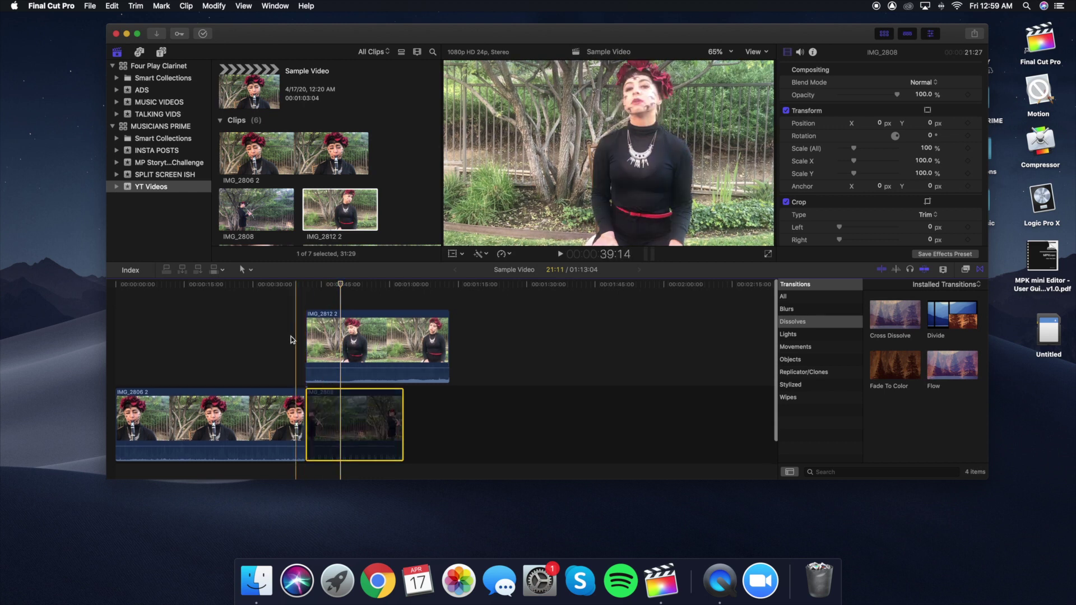
pyautogui.click(271, 331)
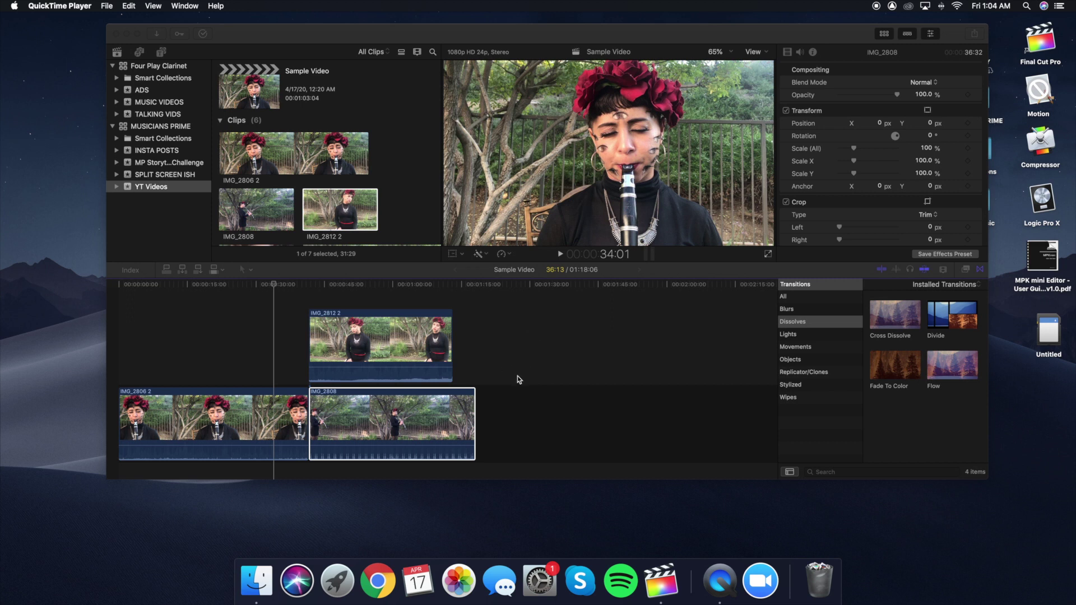
# Step: Scroll the timeline to review the longer IMG_2808 with IMG_2812 2 connected above
pyautogui.scroll(-3, 481, 409)
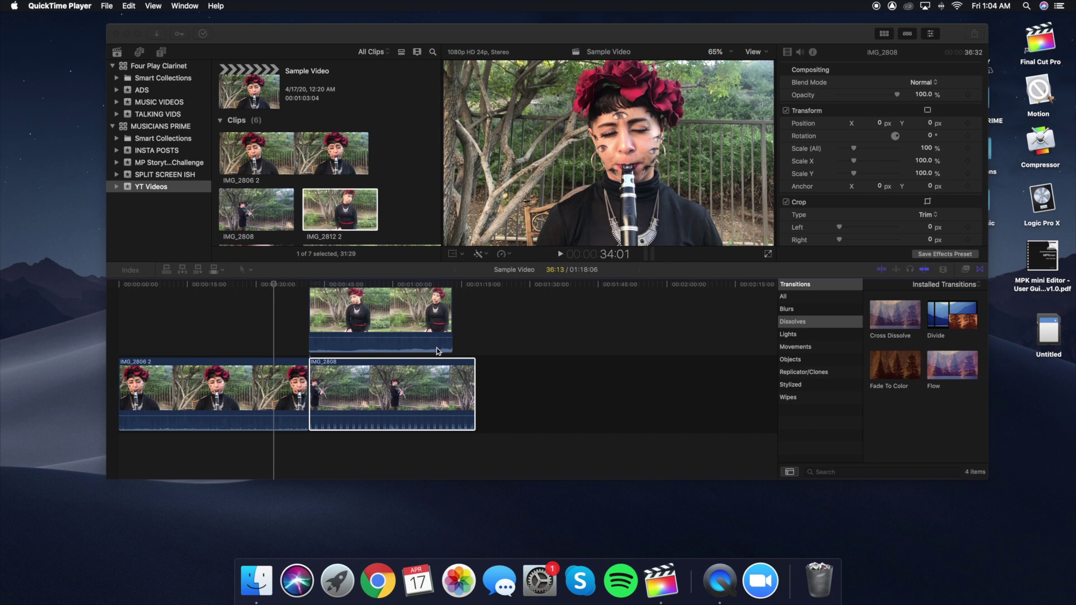
pyautogui.scroll(2, 429, 382)
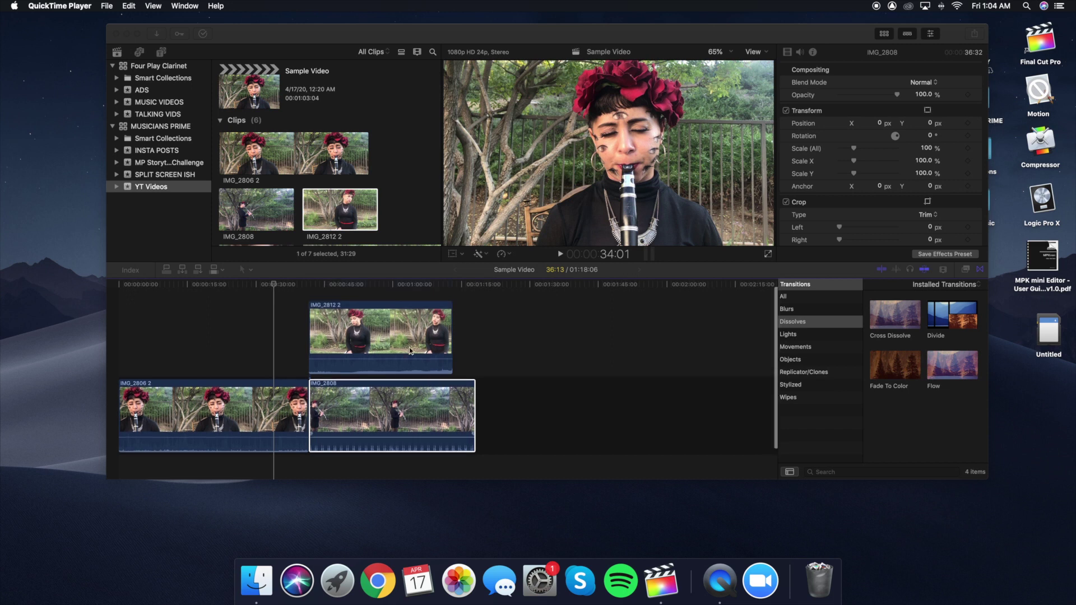
# Step: Drop the connected IMG_2812 2 into the main storyline after IMG_2808, then select IMG_2808
pyautogui.click(579, 385)
pyautogui.moveTo(363, 335); pyautogui.dragTo(530, 417)
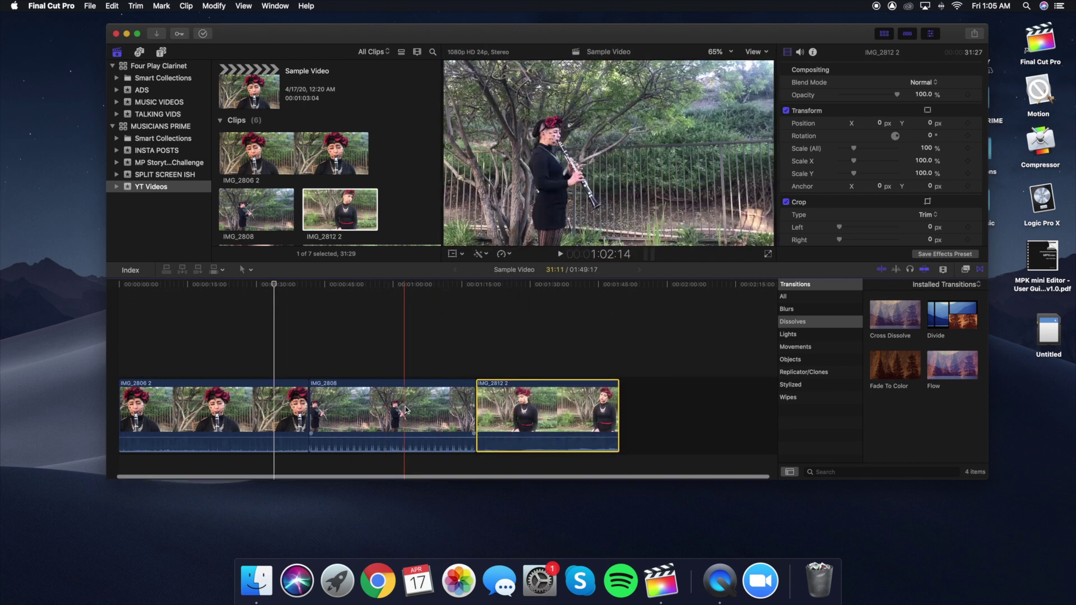
pyautogui.click(394, 426)
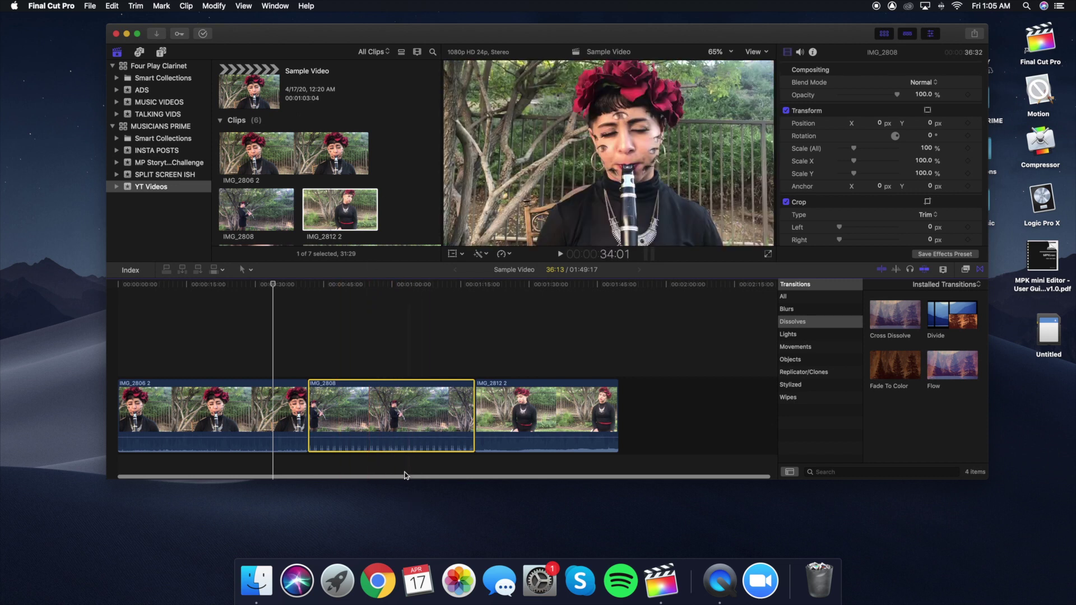
pyautogui.rightClick(373, 417)
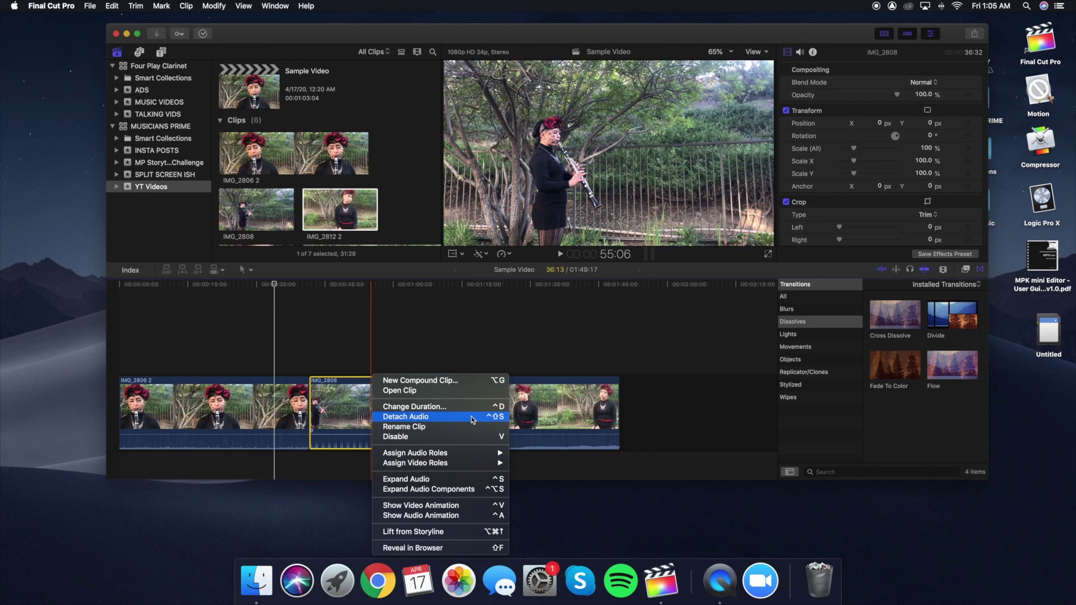
# Step: Detach IMG_2808's audio into its own clip and remove that audio clip
pyautogui.rightClick(390, 419)
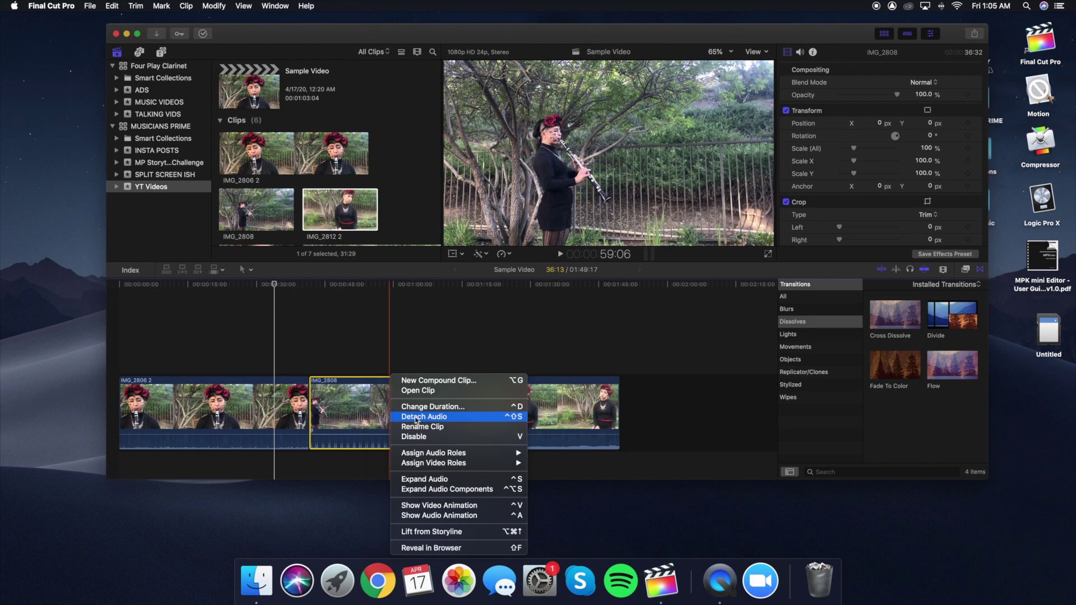
pyautogui.click(418, 417)
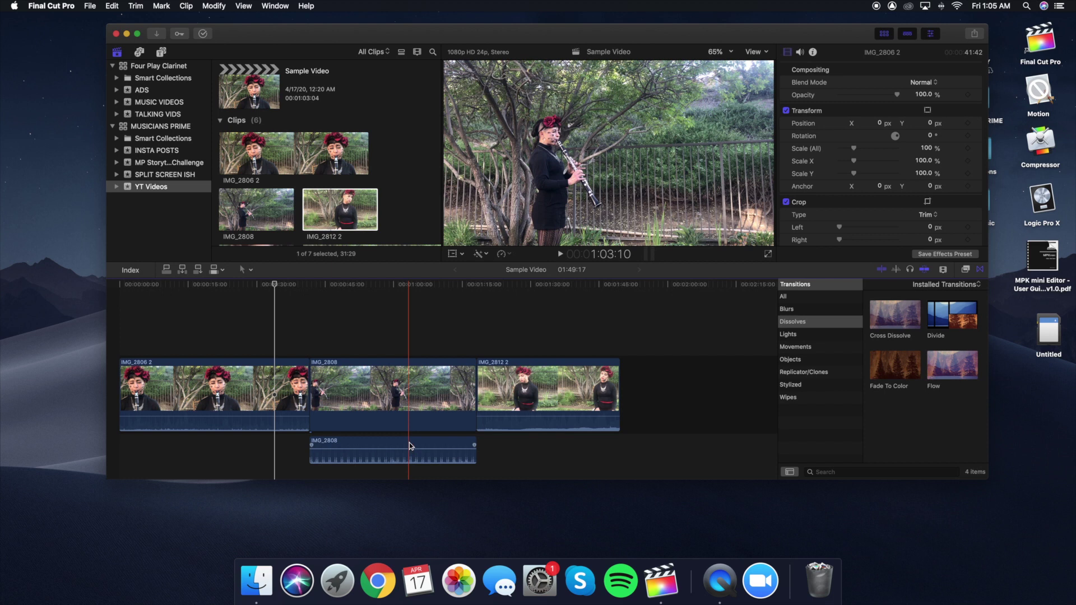
pyautogui.click(351, 445)
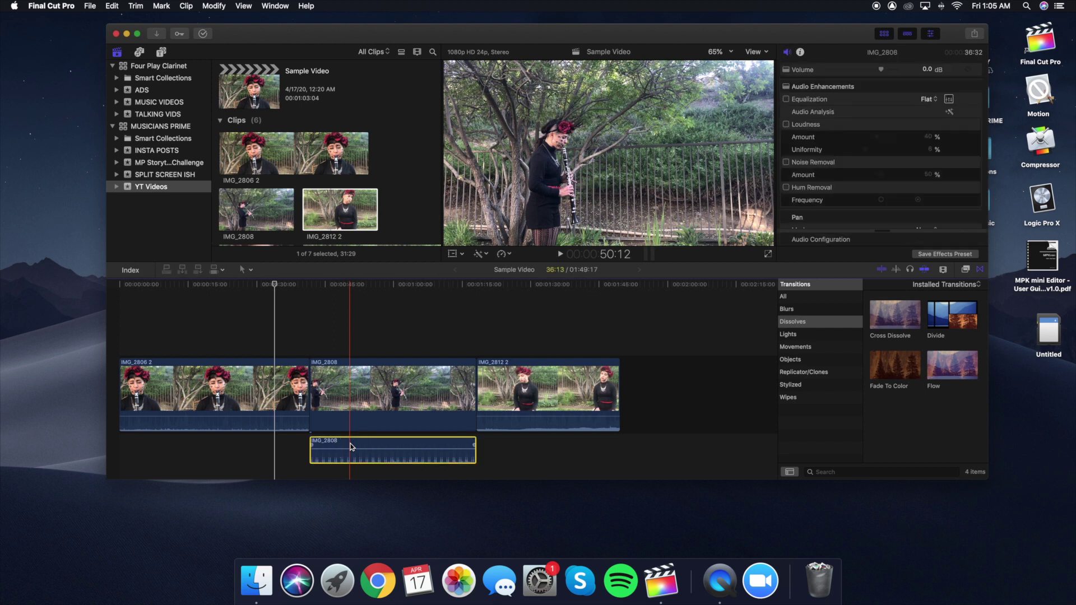
pyautogui.press('super+z')
# Step: Detach IMG_2806 2's audio, then undo it so the clip keeps its sound
pyautogui.rightClick(253, 374)
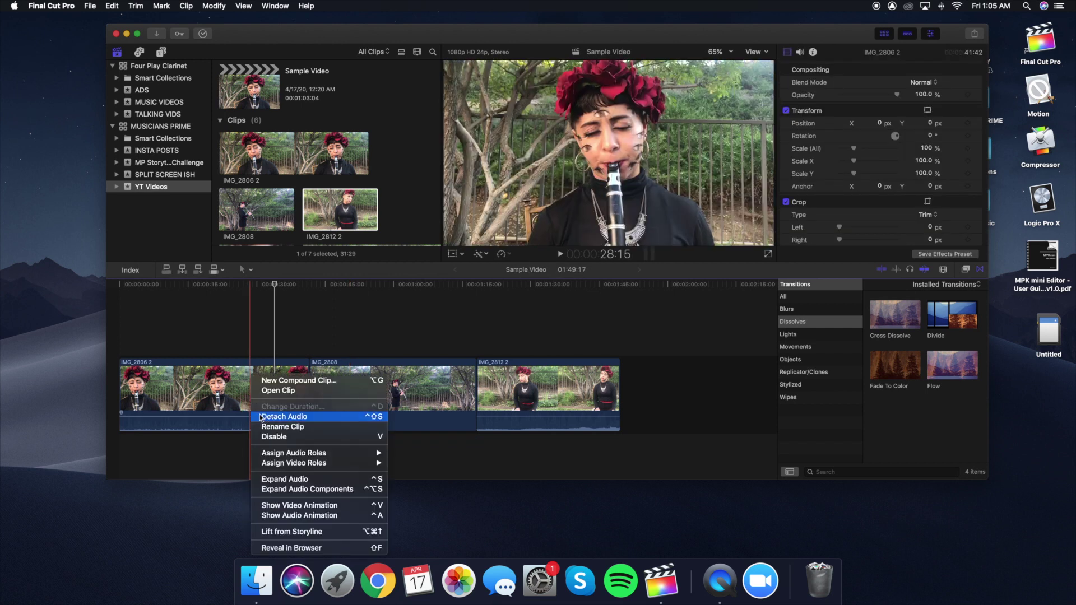
pyautogui.click(260, 417)
pyautogui.press('super+z')
pyautogui.click(514, 386)
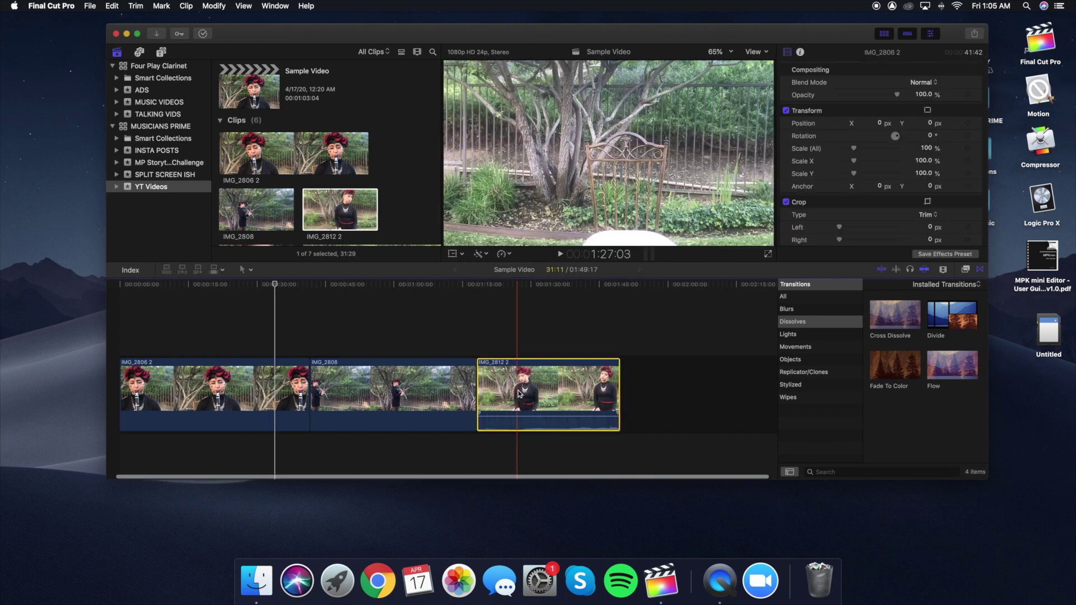
# Step: Import the 4m 53s thousand eyes (final mix) track into the YT Videos event
pyautogui.rightClick(519, 391)
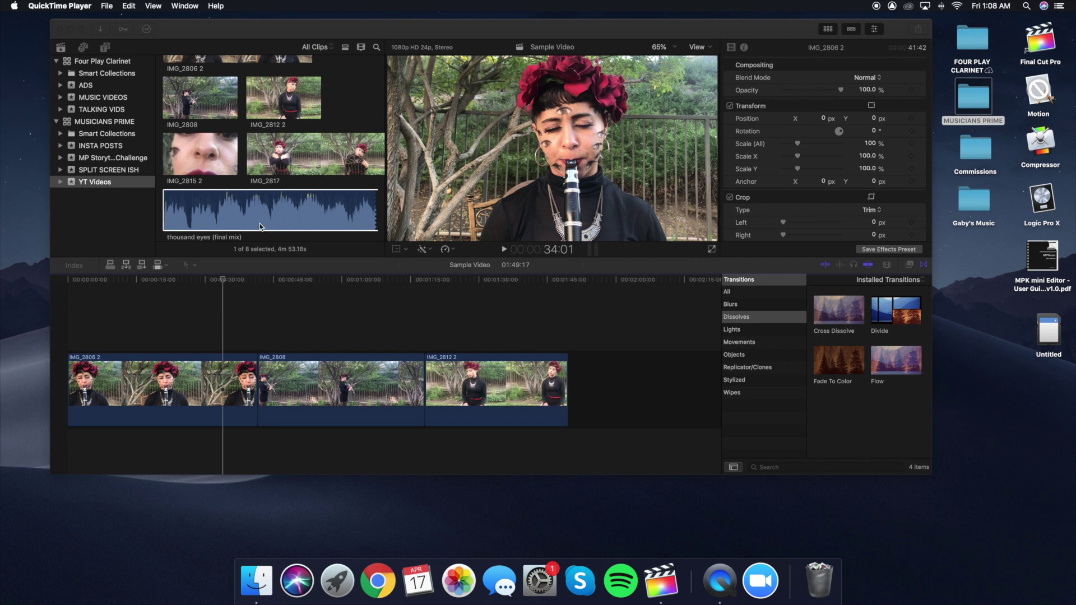
pyautogui.scroll(1, 252, 224)
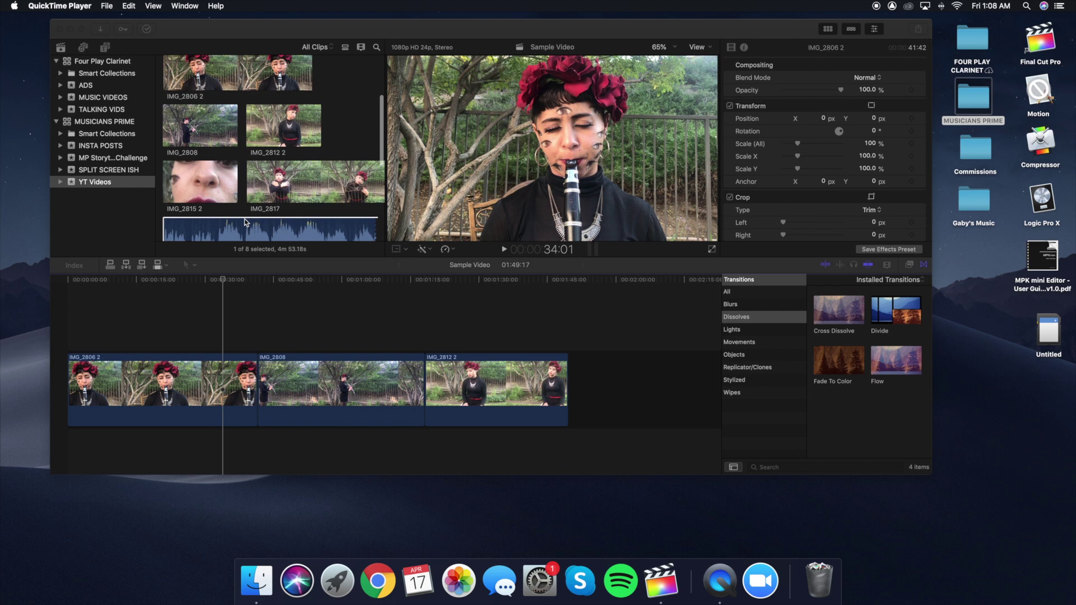
# Step: Place thousand eyes (final mix) at the timeline start beneath the three video clips
pyautogui.click(245, 224)
pyautogui.scroll(-3, 245, 223)
pyautogui.moveTo(208, 136); pyautogui.dragTo(48, 446)
pyautogui.moveTo(213, 141); pyautogui.dragTo(68, 450)
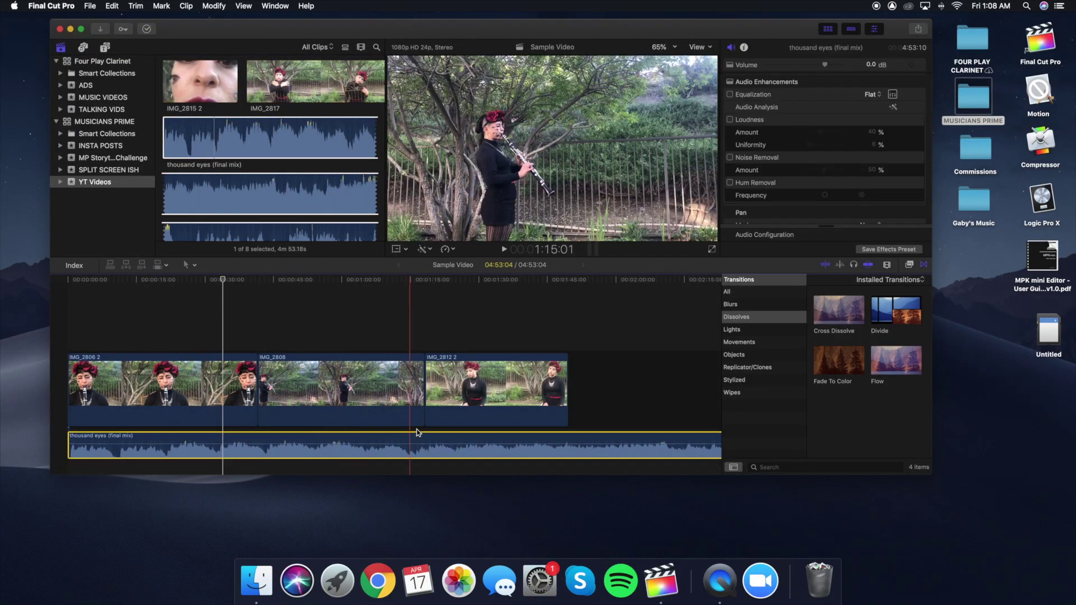
pyautogui.click(686, 379)
pyautogui.click(170, 149)
pyautogui.click(232, 139)
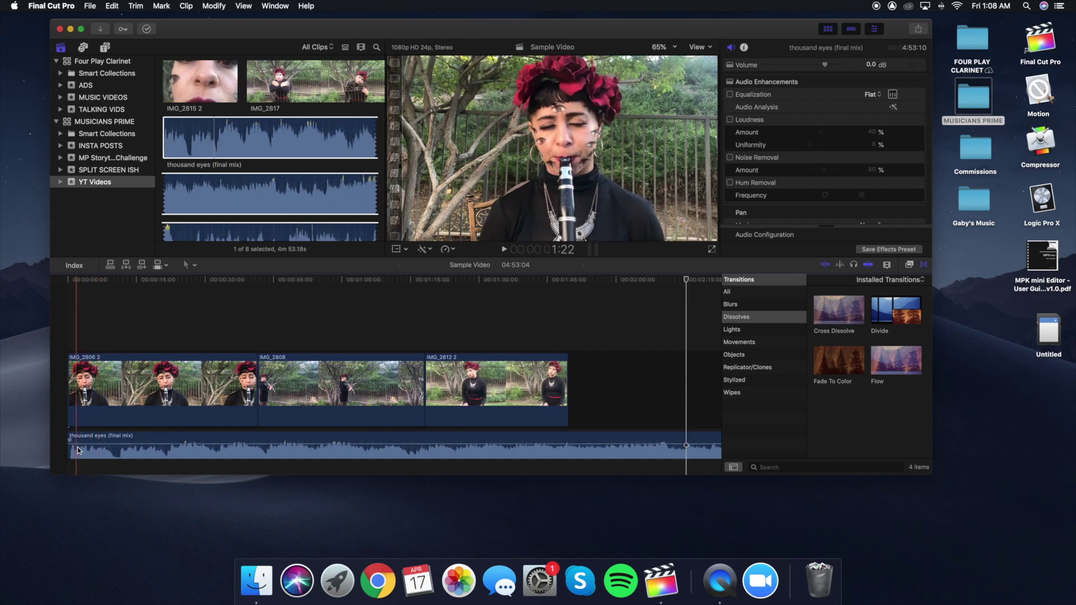
# Step: Lower the music clip's volume to -26 dB and move the playhead to about 1:52
pyautogui.click(135, 449)
pyautogui.moveTo(136, 449); pyautogui.dragTo(140, 432)
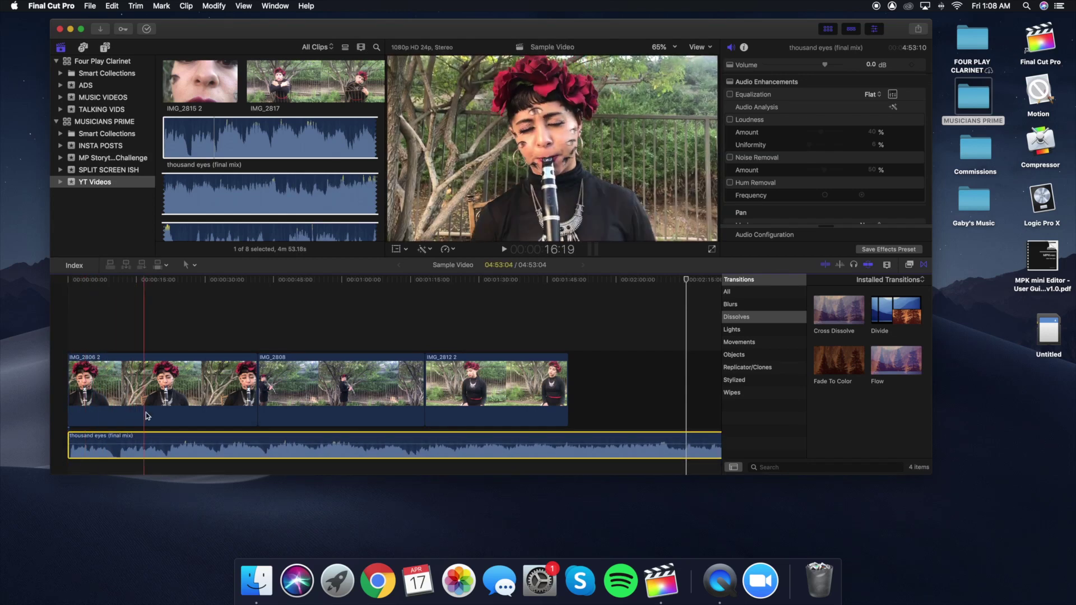
pyautogui.moveTo(144, 442); pyautogui.dragTo(179, 446)
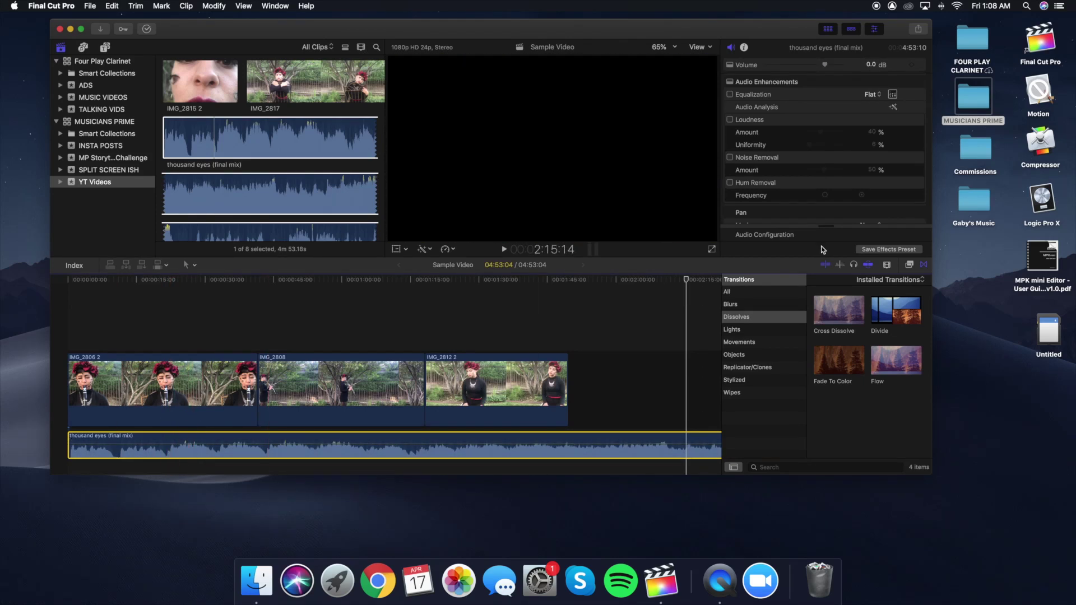
pyautogui.moveTo(685, 280); pyautogui.dragTo(230, 284)
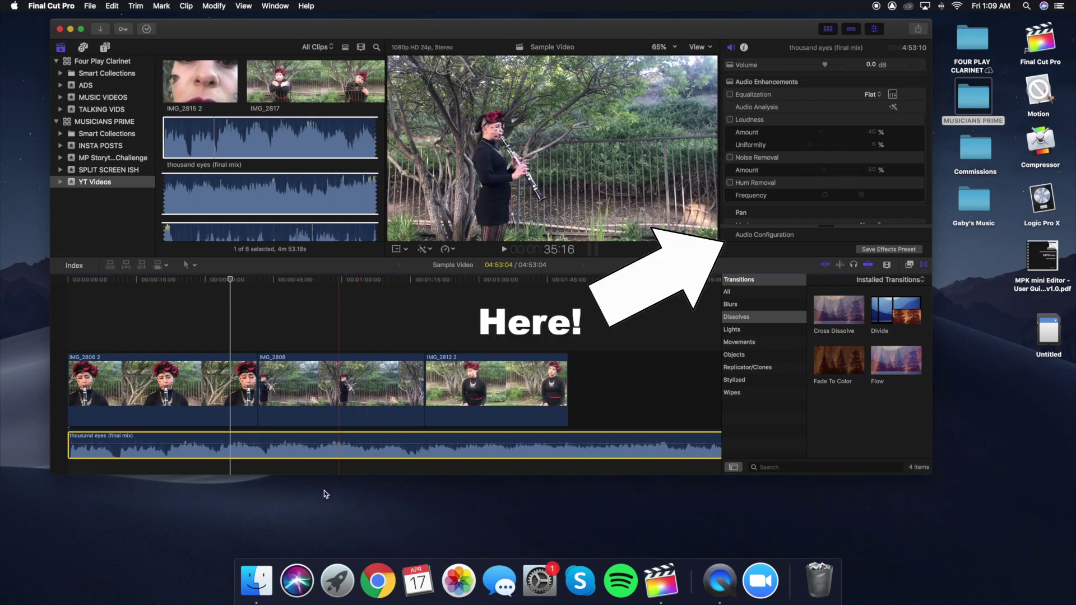
# Step: Add a volume keyframe on the thousand eyes music and lower the level from IMG_2808's start
pyautogui.press('super+shift+a')
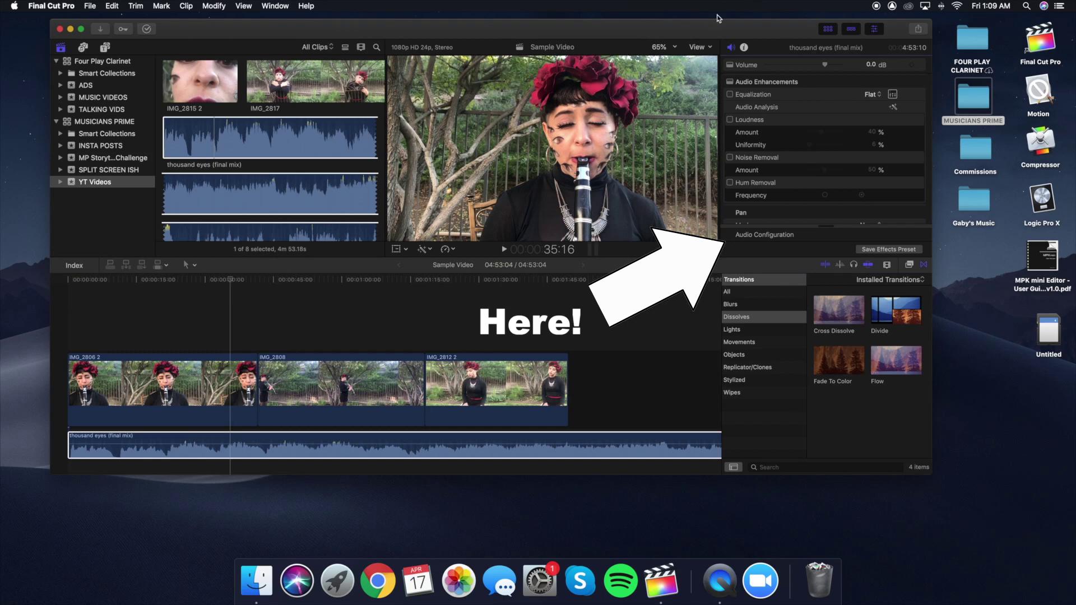
pyautogui.click(913, 66)
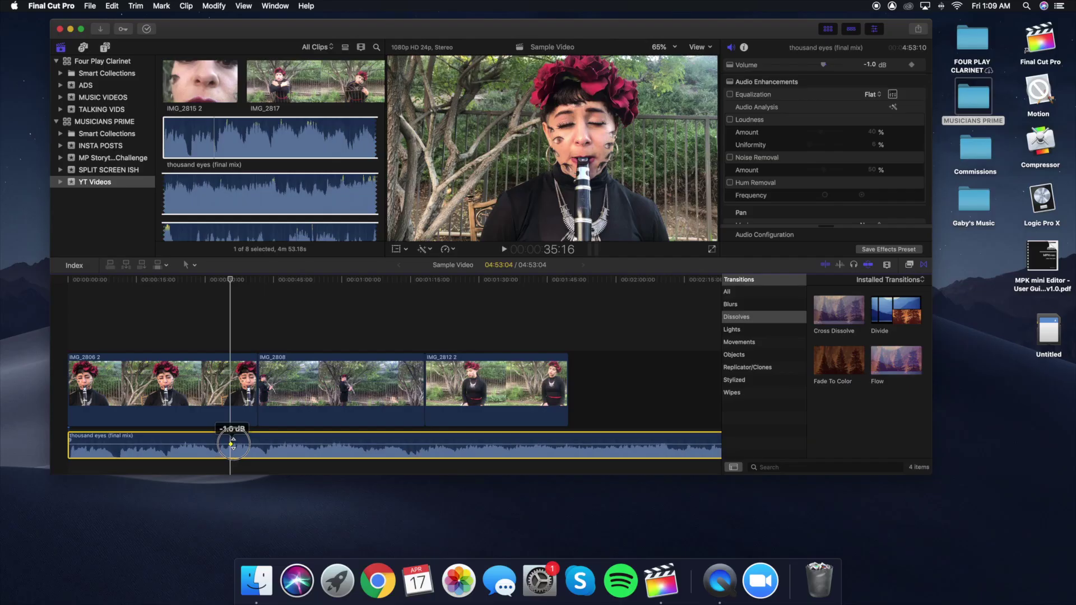
pyautogui.click(237, 412)
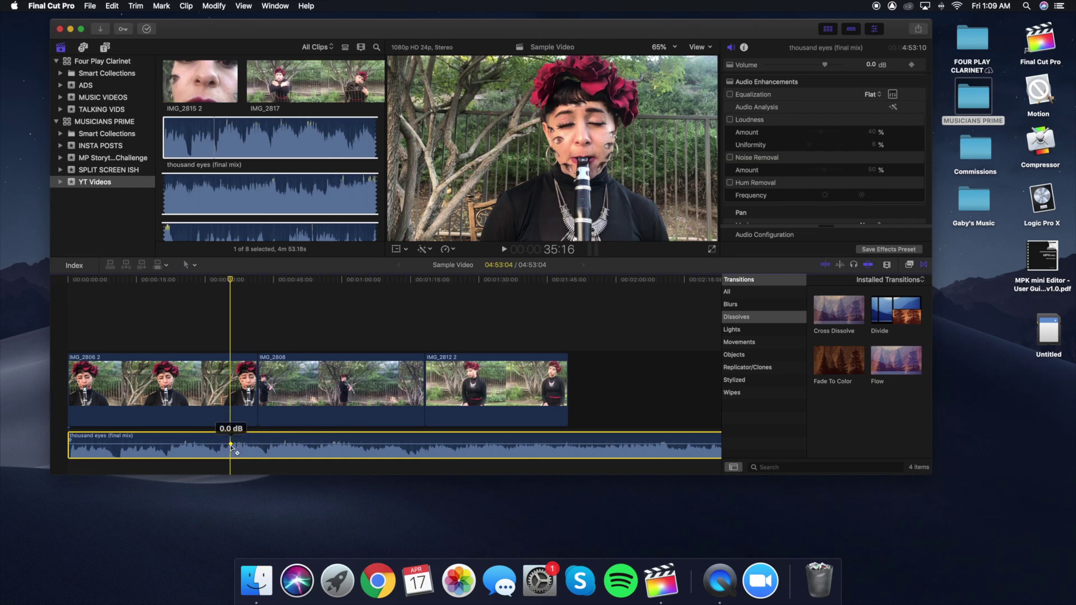
pyautogui.moveTo(230, 277); pyautogui.dragTo(257, 279)
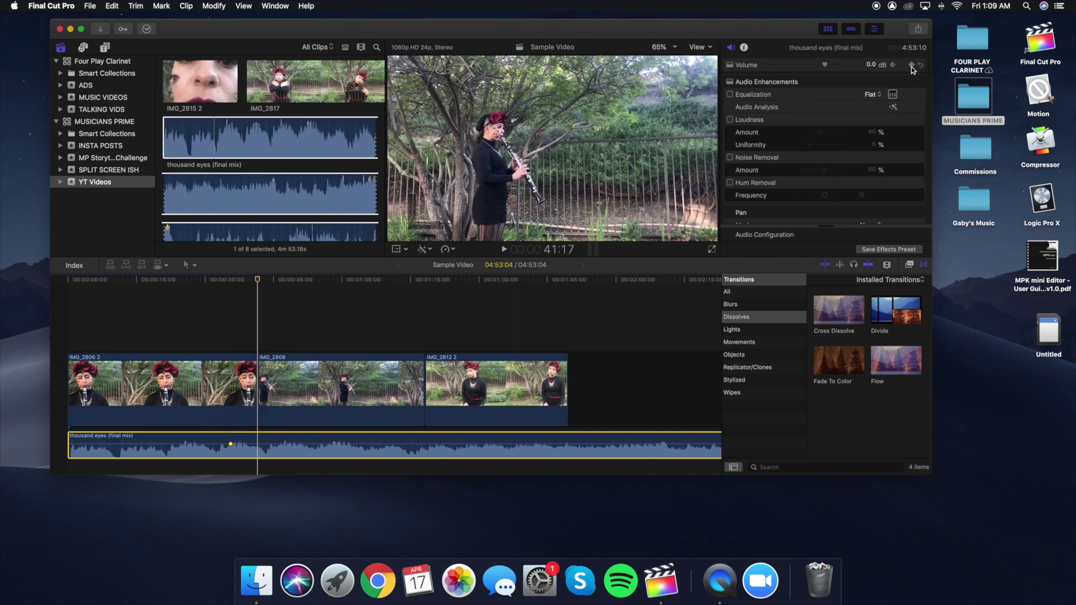
pyautogui.moveTo(258, 444); pyautogui.dragTo(258, 444)
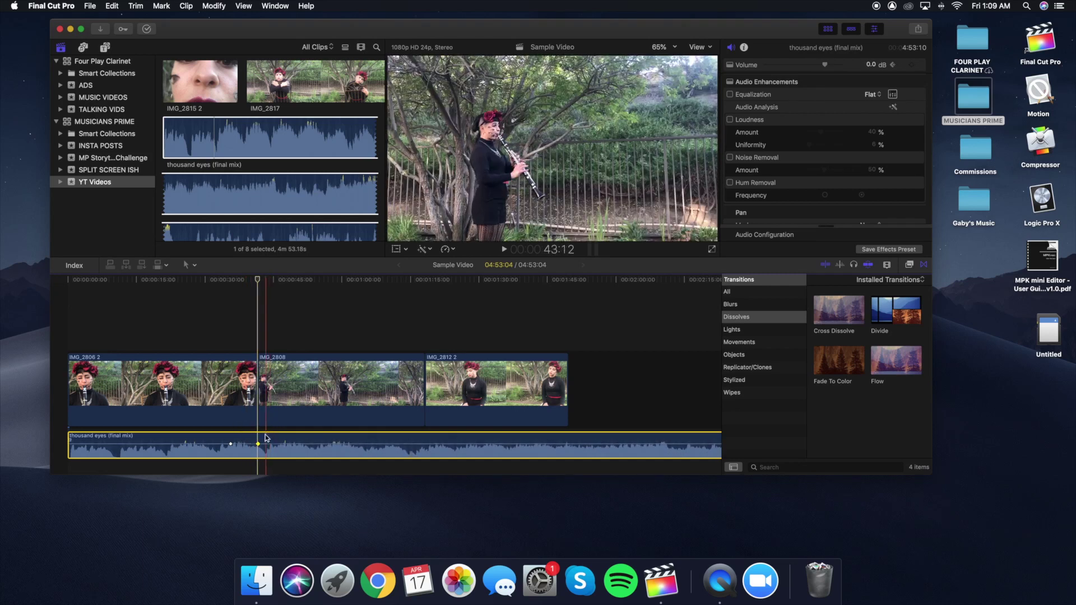
# Step: Add a music volume keyframe at about 35 seconds and lower it to -5 dB
pyautogui.click(274, 278)
pyautogui.moveTo(276, 279); pyautogui.dragTo(284, 278)
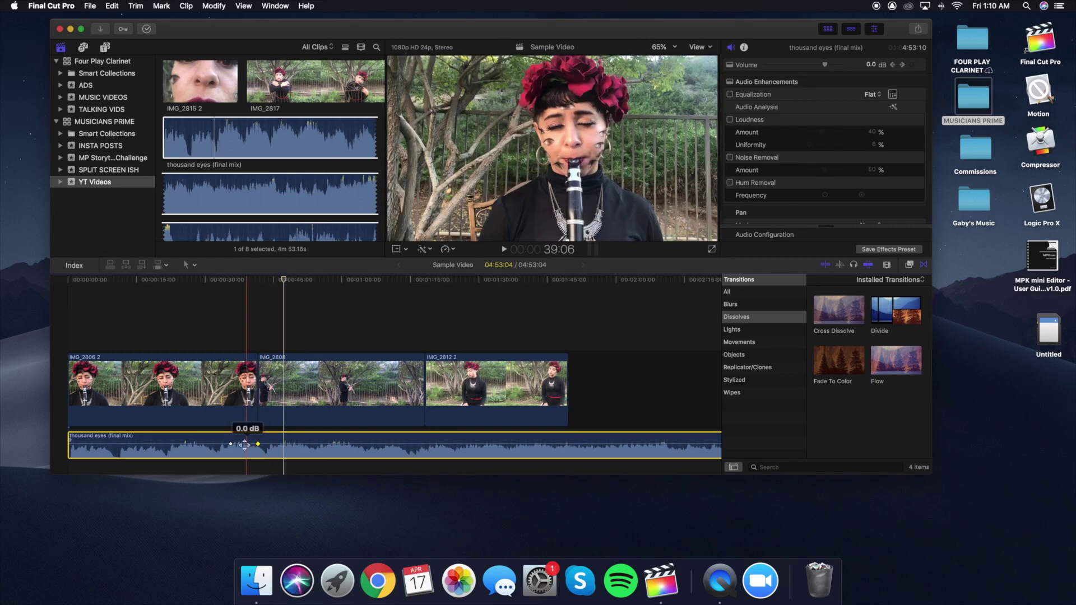
pyautogui.moveTo(242, 294); pyautogui.dragTo(222, 297)
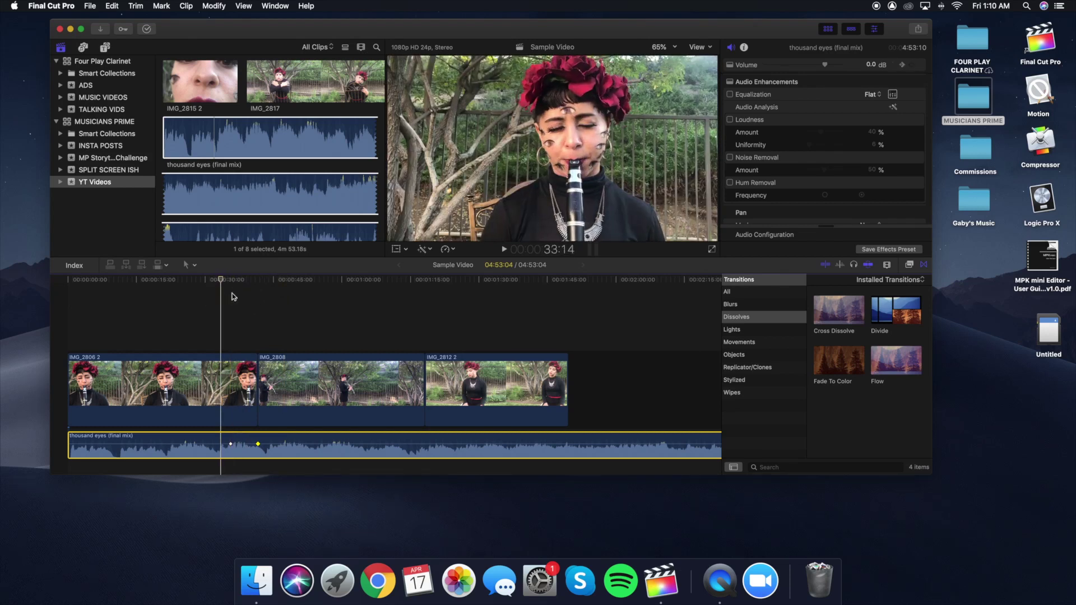
pyautogui.click(910, 68)
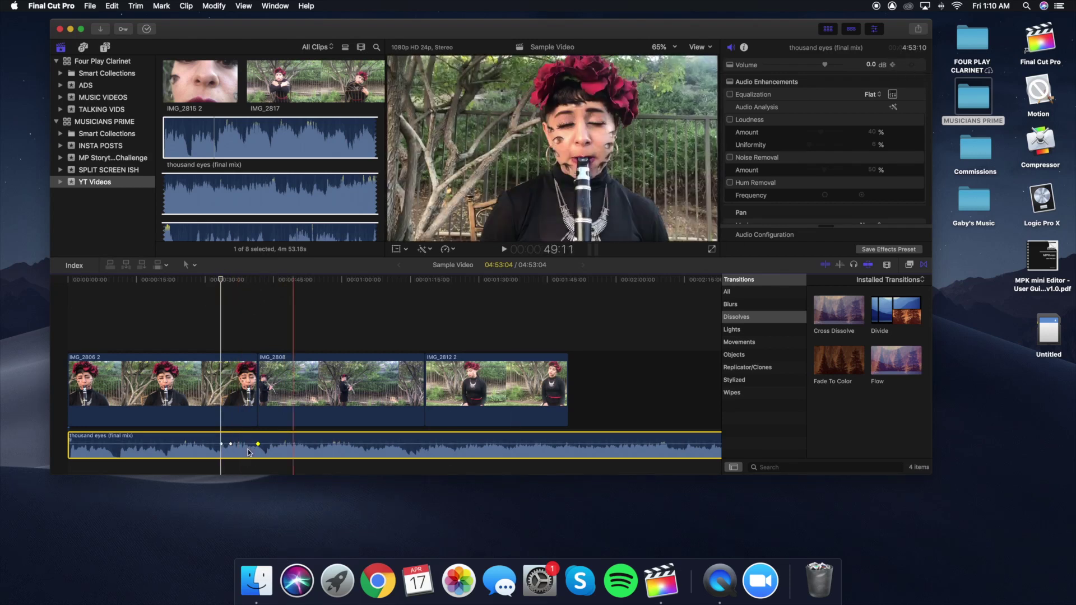
pyautogui.click(230, 444)
pyautogui.moveTo(230, 443); pyautogui.dragTo(231, 444)
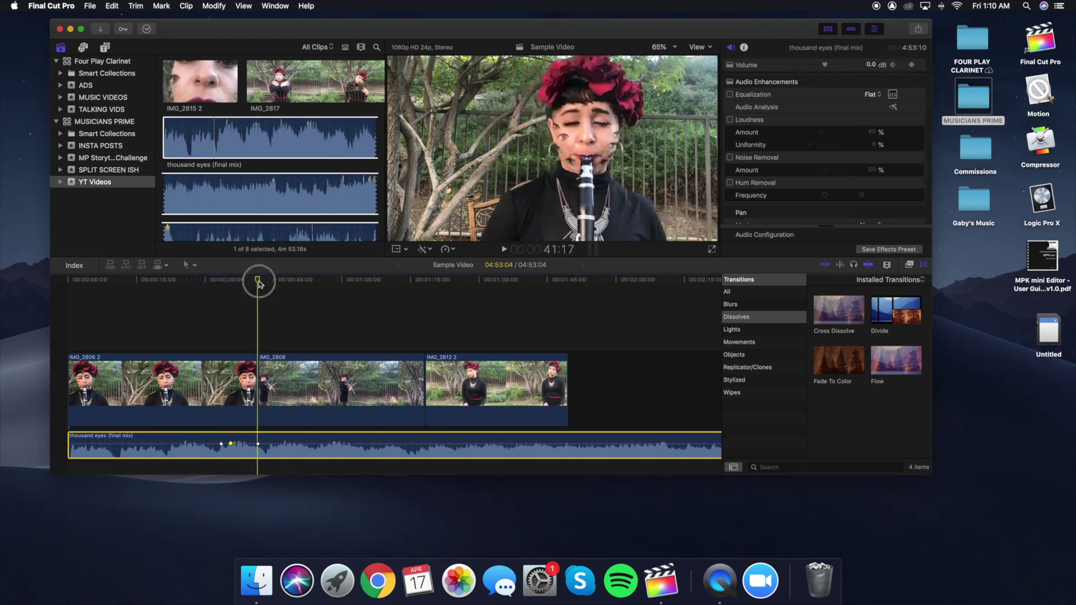
# Step: Add another music volume keyframe at about 44 seconds and drop it to -12 dB
pyautogui.click(270, 282)
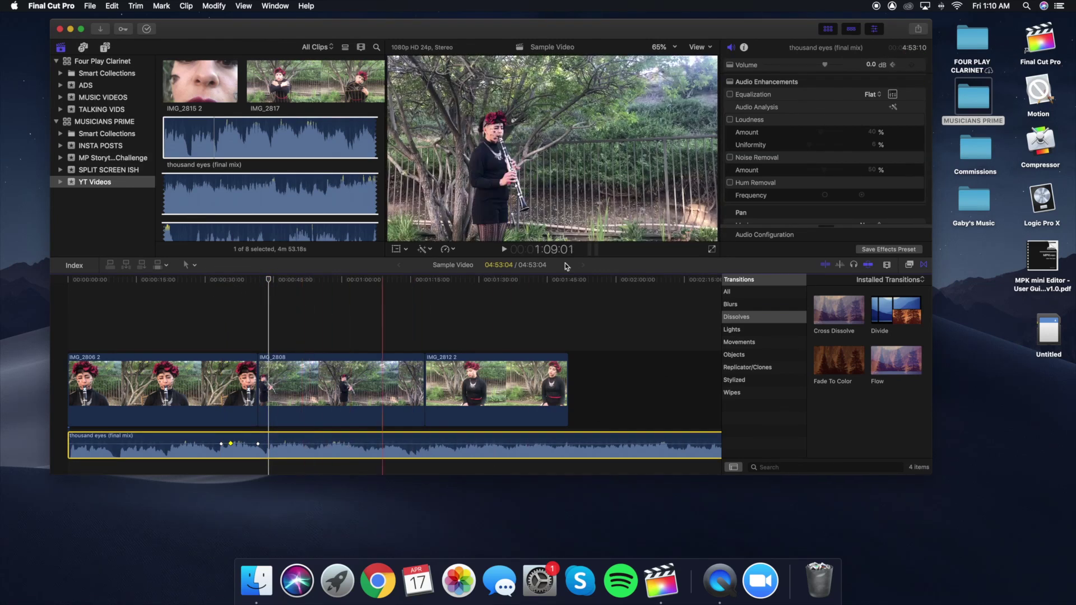
pyautogui.click(912, 65)
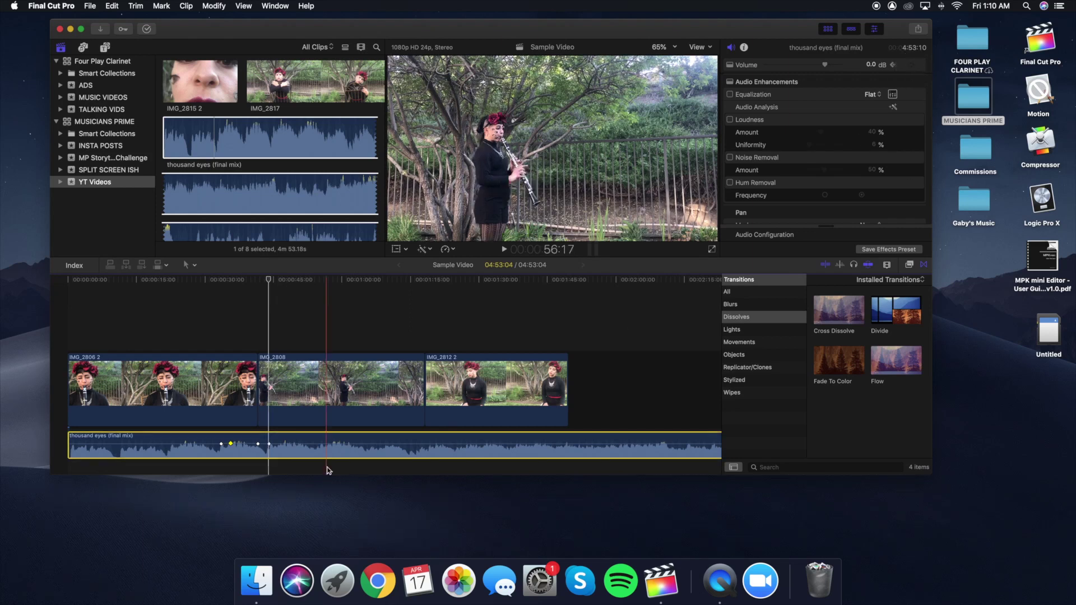
pyautogui.moveTo(259, 445)
pyautogui.mouseDown()
pyautogui.moveTo(231, 446)
pyautogui.moveTo(240, 446)
pyautogui.mouseUp()
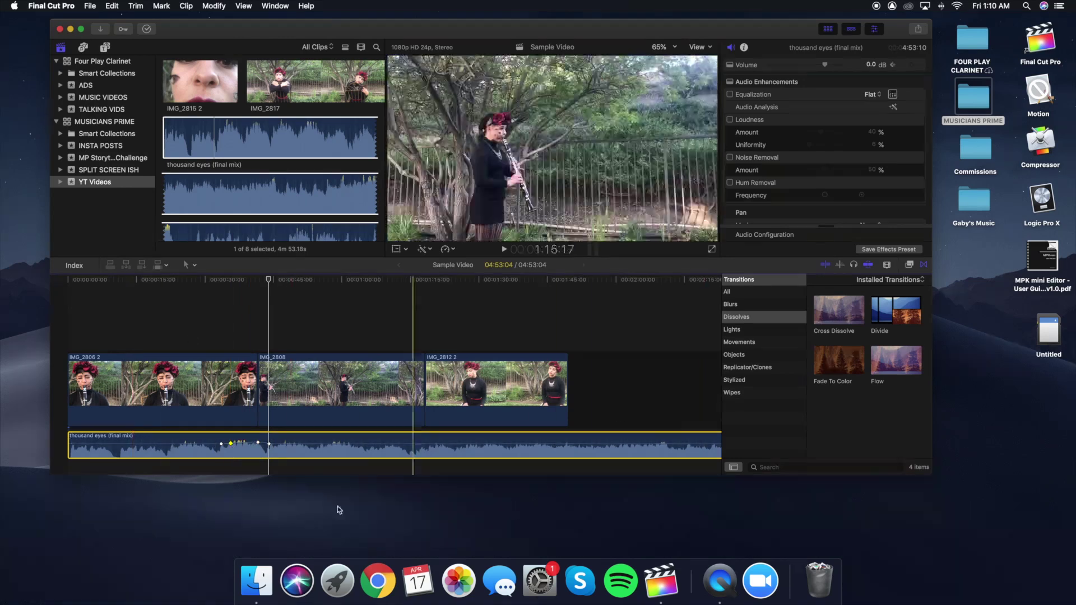
pyautogui.click(269, 444)
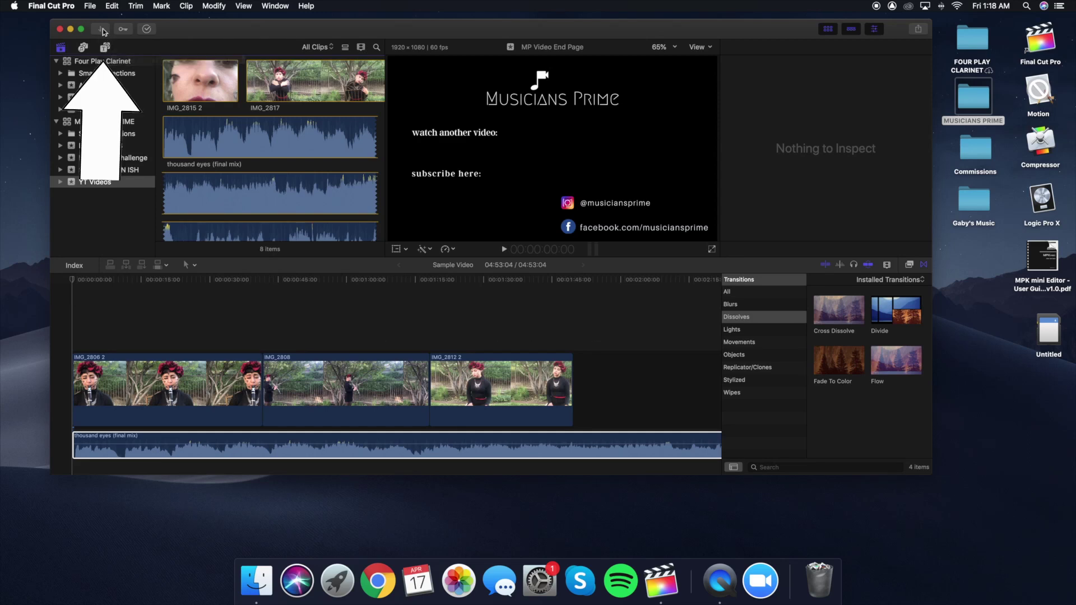
pyautogui.click(105, 48)
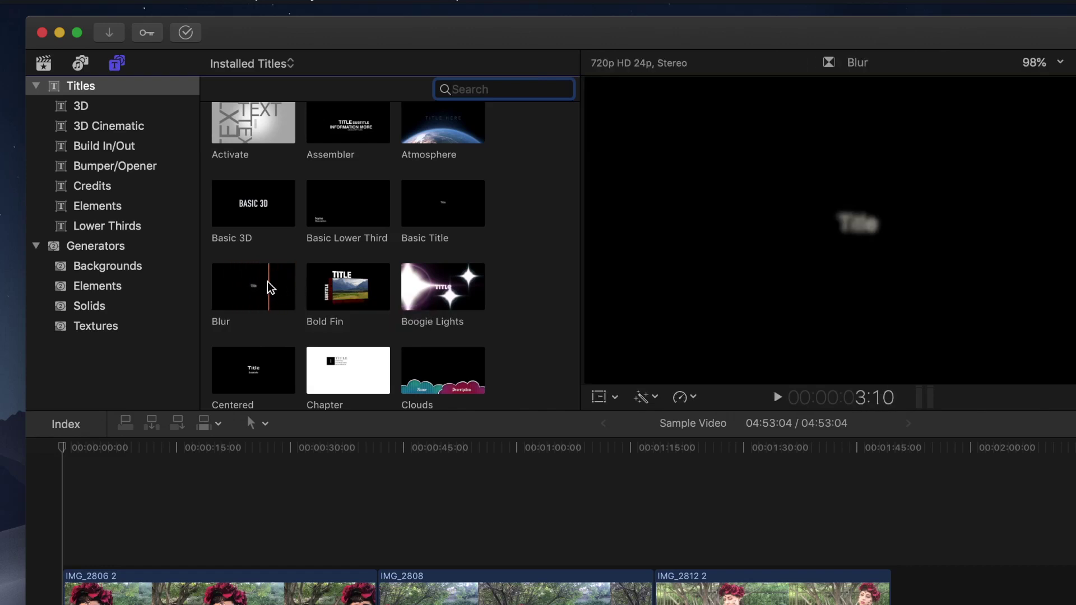
pyautogui.scroll(1, 276, 293)
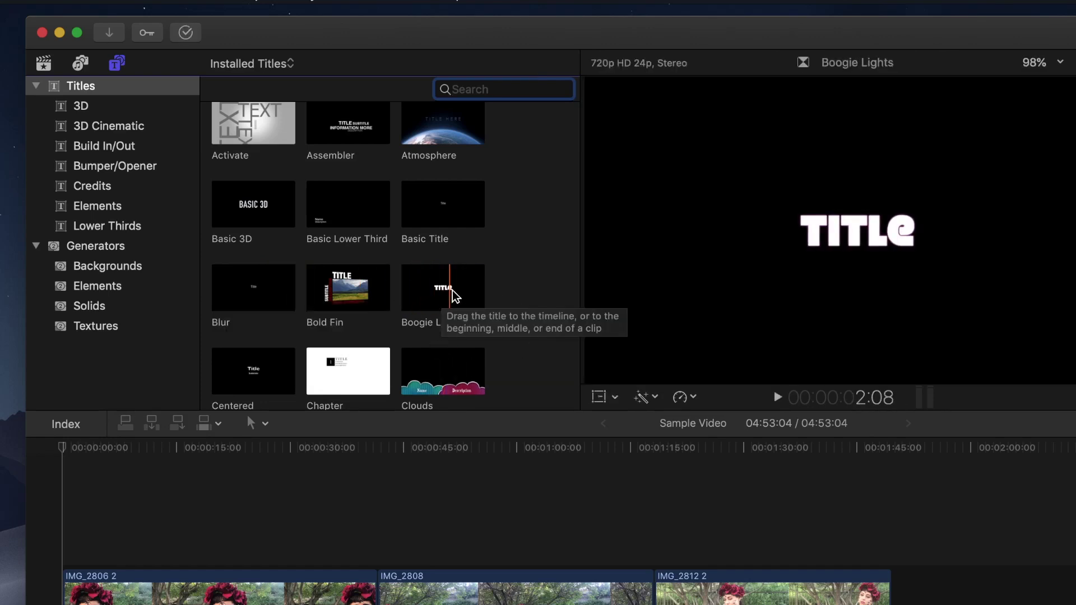
pyautogui.scroll(-1, 511, 296)
pyautogui.scroll(-3, 511, 295)
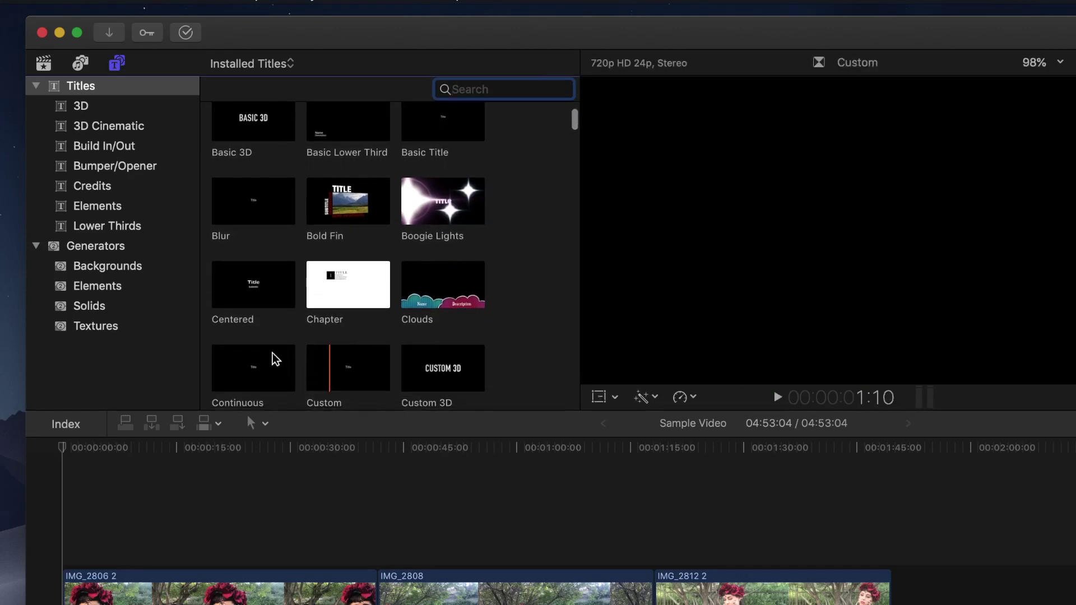
pyautogui.scroll(-5, 453, 313)
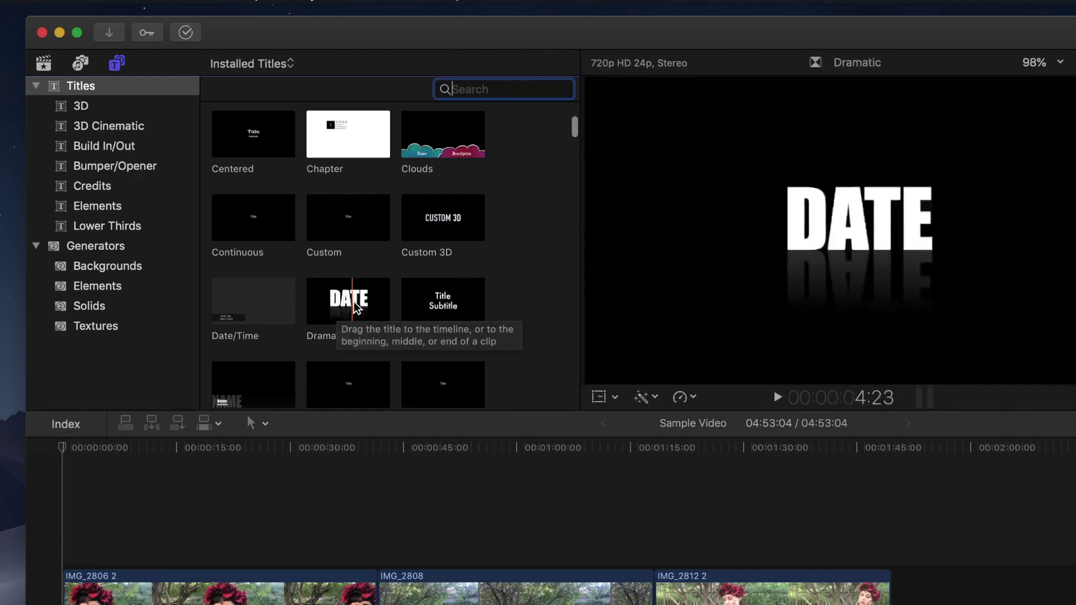
pyautogui.scroll(-10, 246, 400)
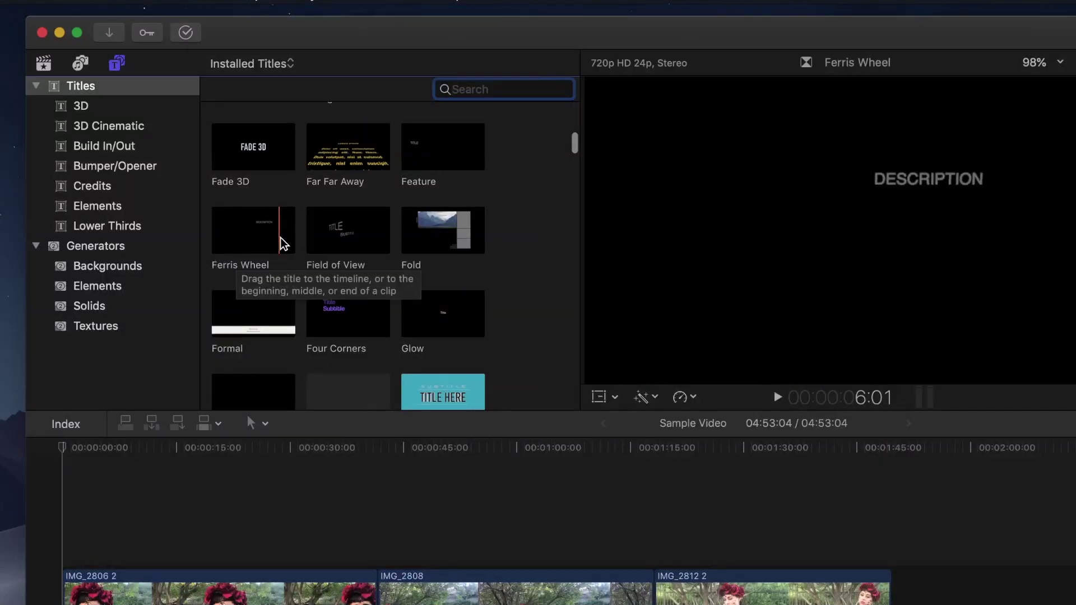
pyautogui.scroll(1, 314, 308)
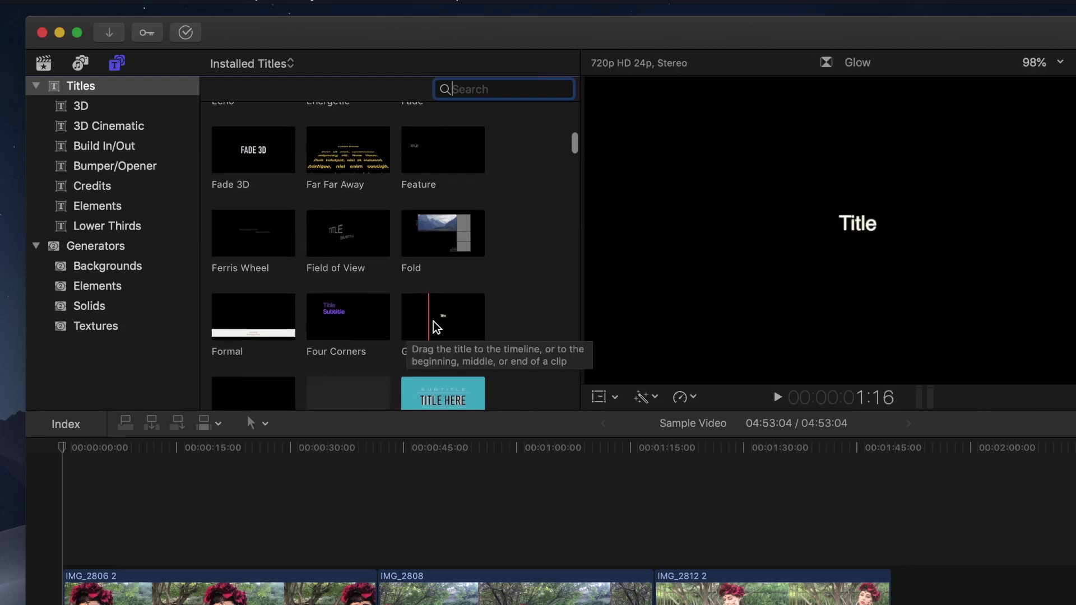
pyautogui.scroll(-2, 550, 326)
pyautogui.scroll(-5, 532, 333)
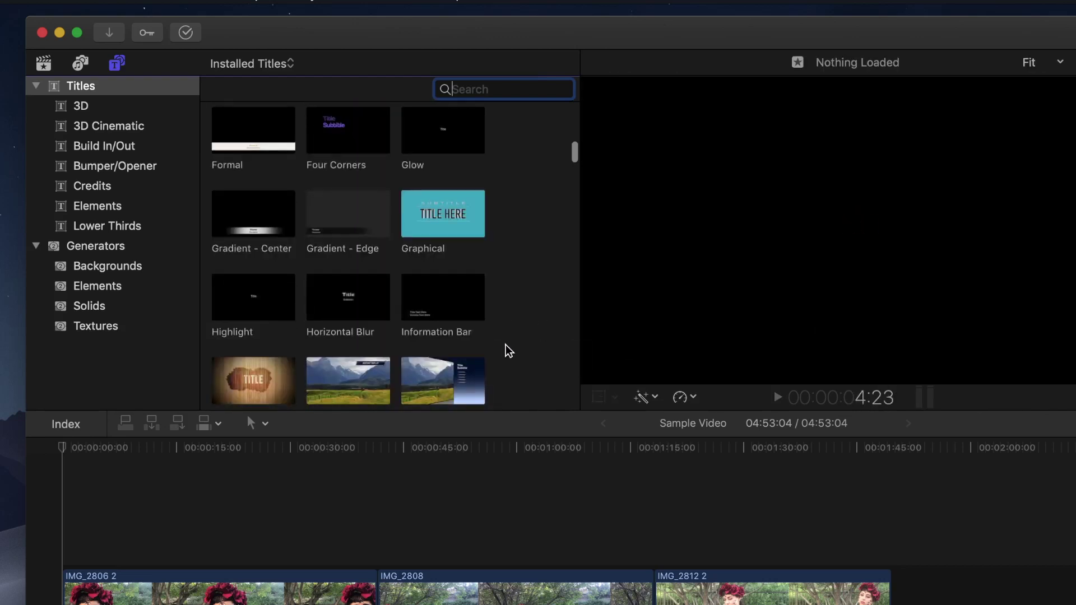
pyautogui.scroll(-10, 404, 325)
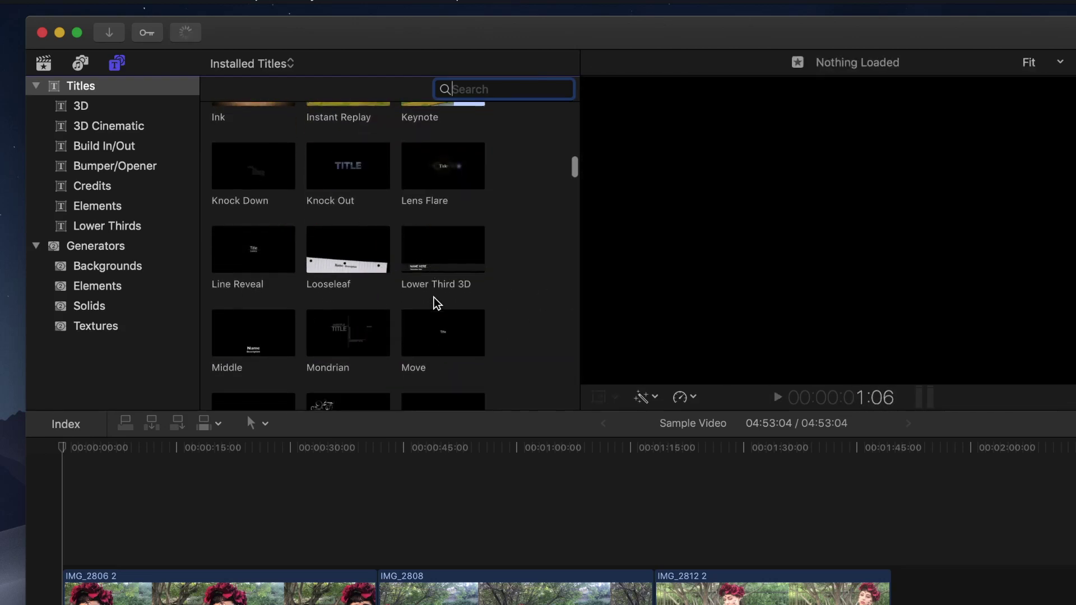
pyautogui.scroll(-10, 385, 306)
pyautogui.scroll(-10, 370, 342)
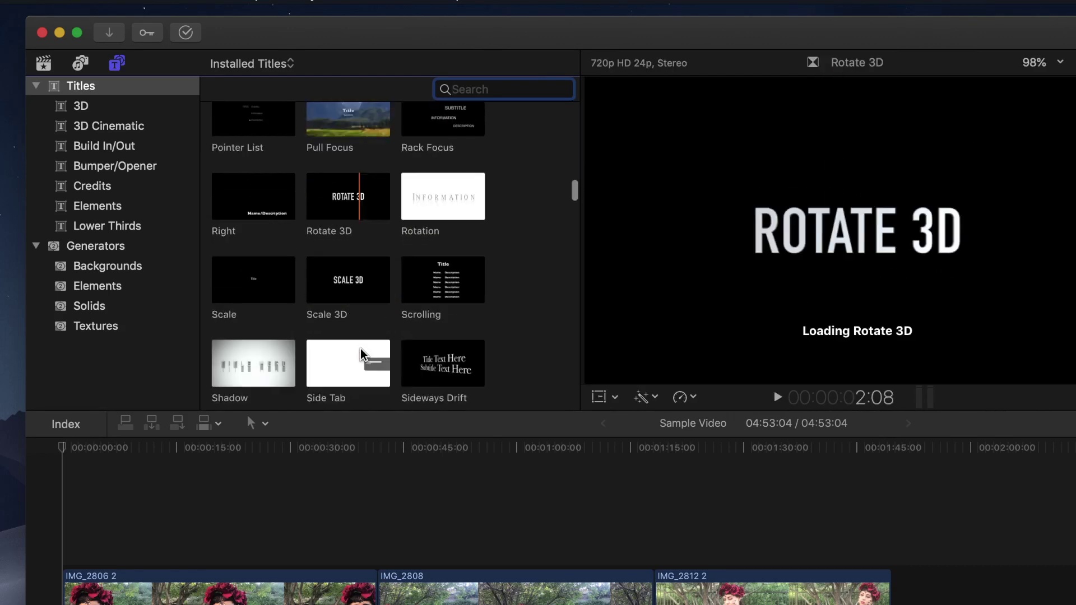
pyautogui.scroll(-8, 431, 348)
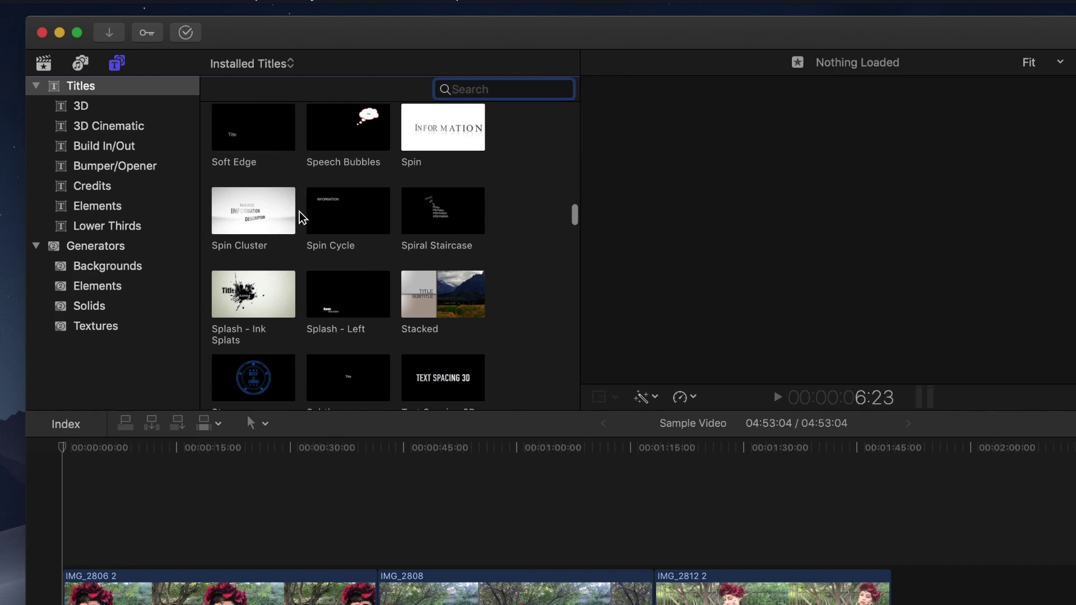
pyautogui.scroll(-5, 297, 279)
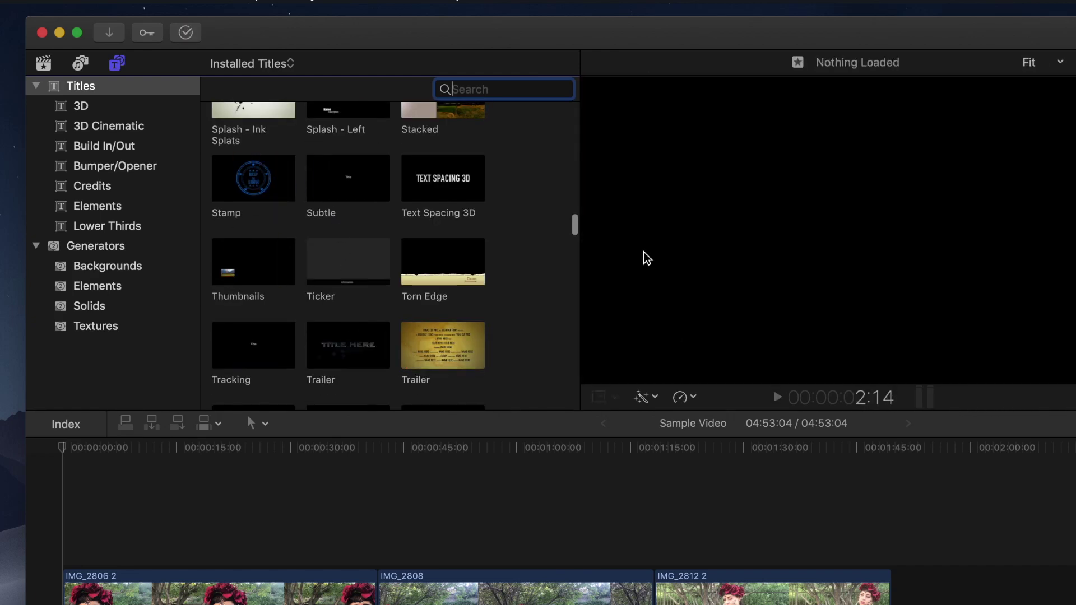
pyautogui.scroll(-5, 460, 322)
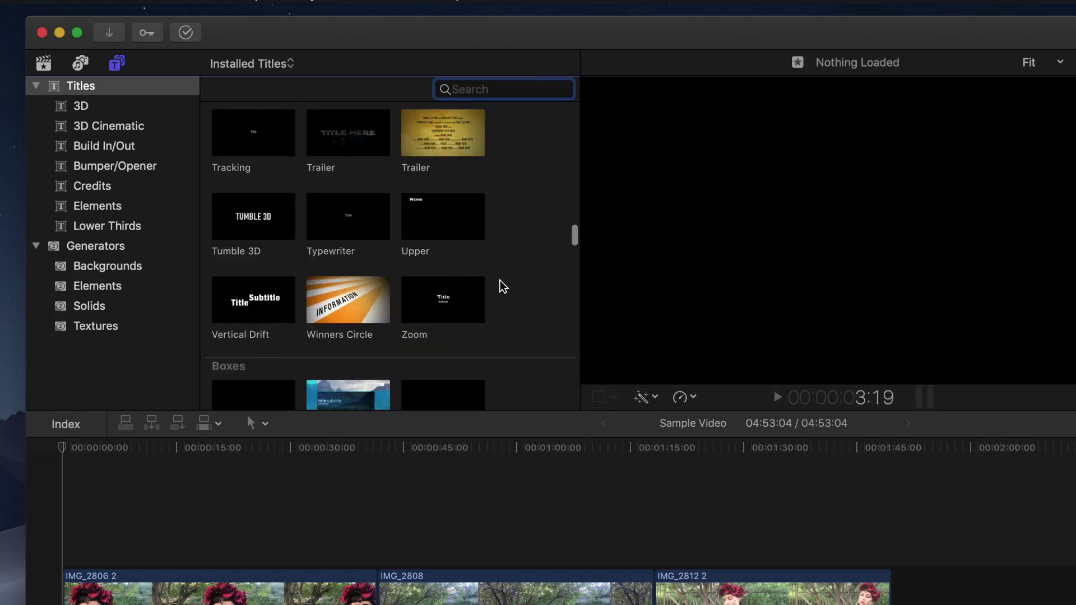
pyautogui.scroll(15, 503, 286)
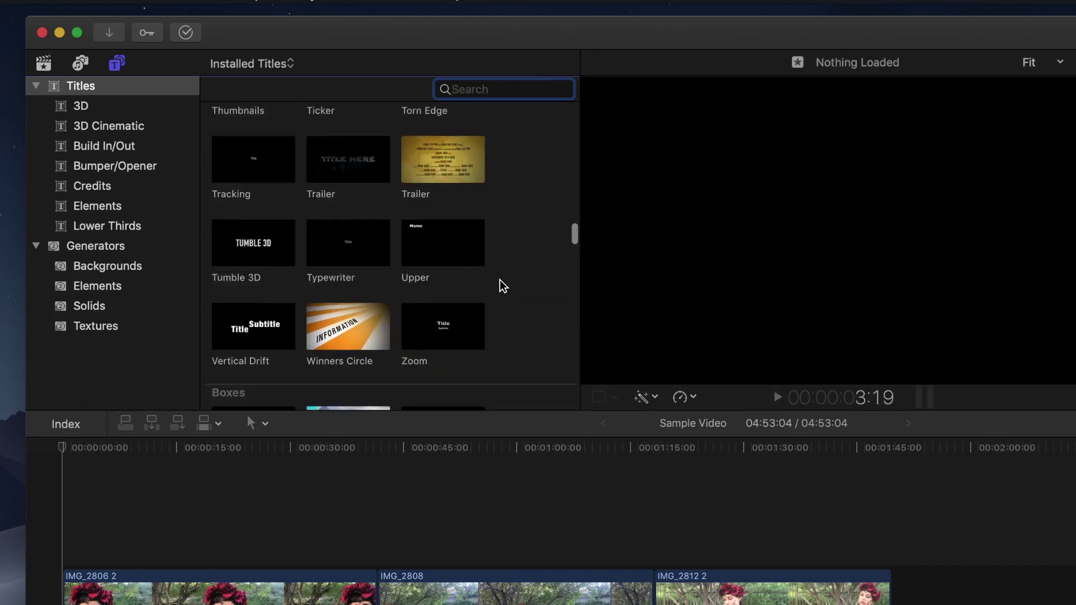
pyautogui.scroll(5, 503, 286)
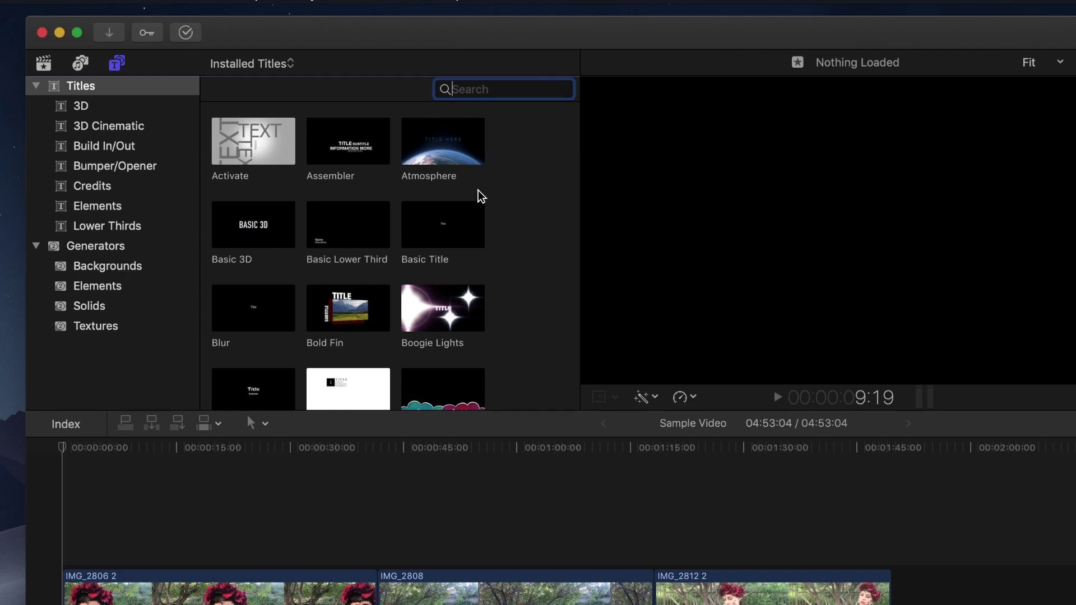
pyautogui.click(103, 254)
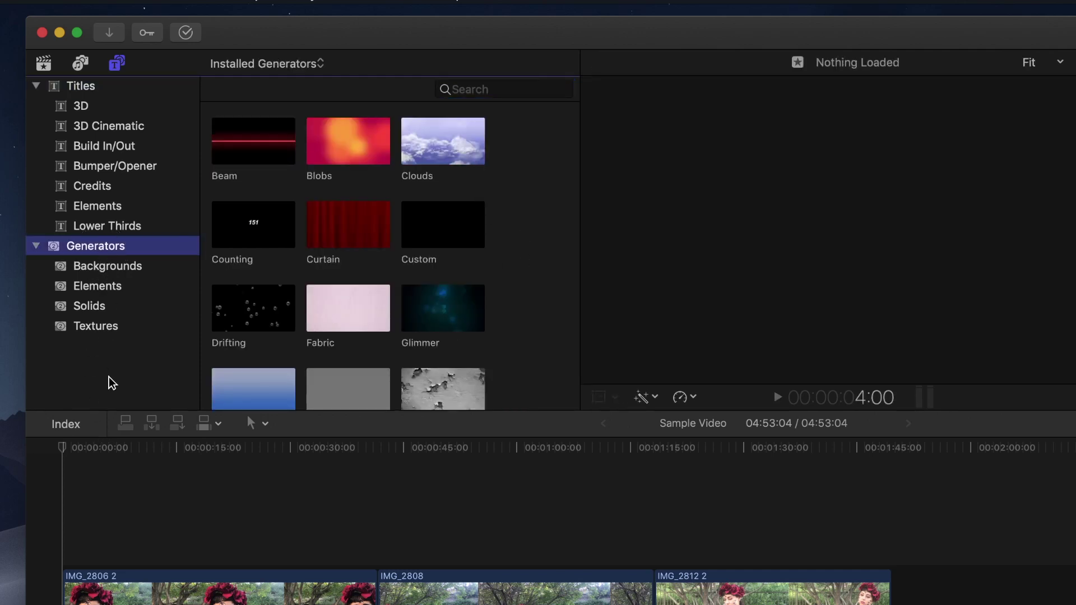
# Step: Bring back the Sample Video project and browse the Backgrounds, Elements and Solids generators
pyautogui.click(28, 462)
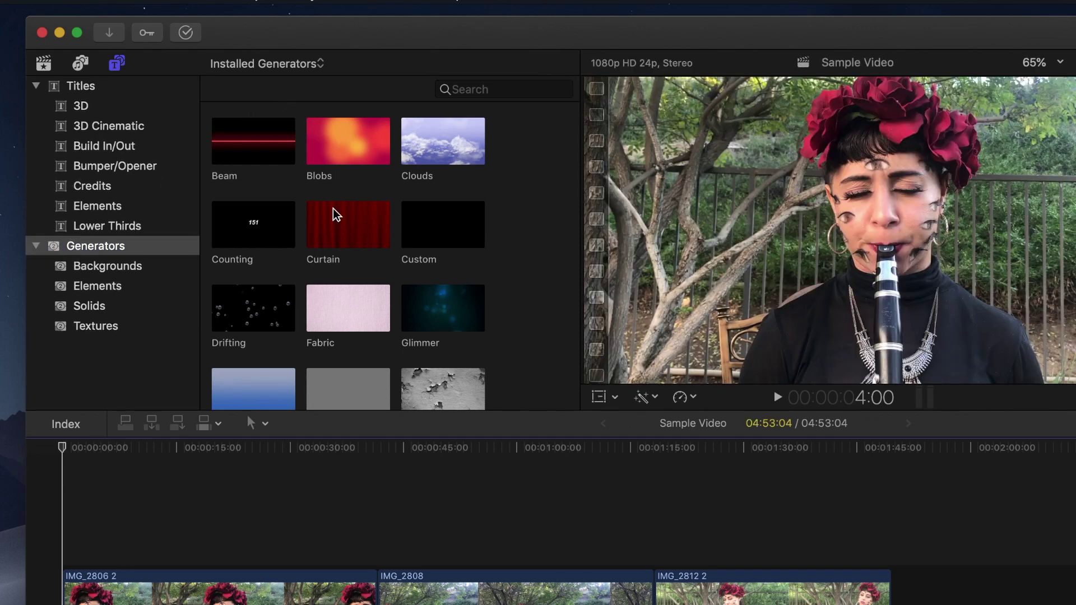
pyautogui.click(115, 268)
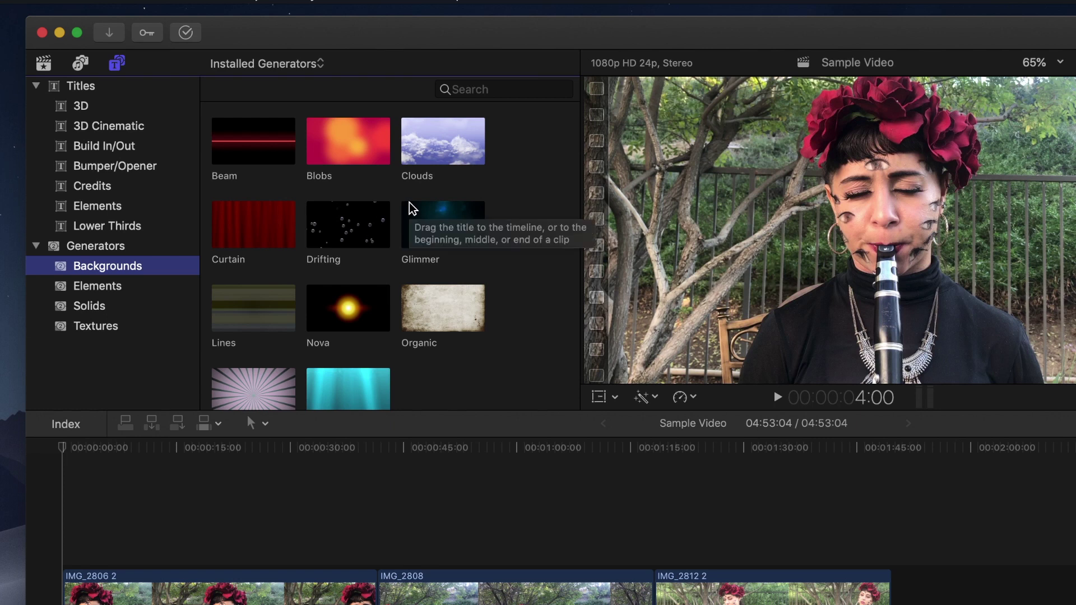
pyautogui.scroll(-15, 413, 208)
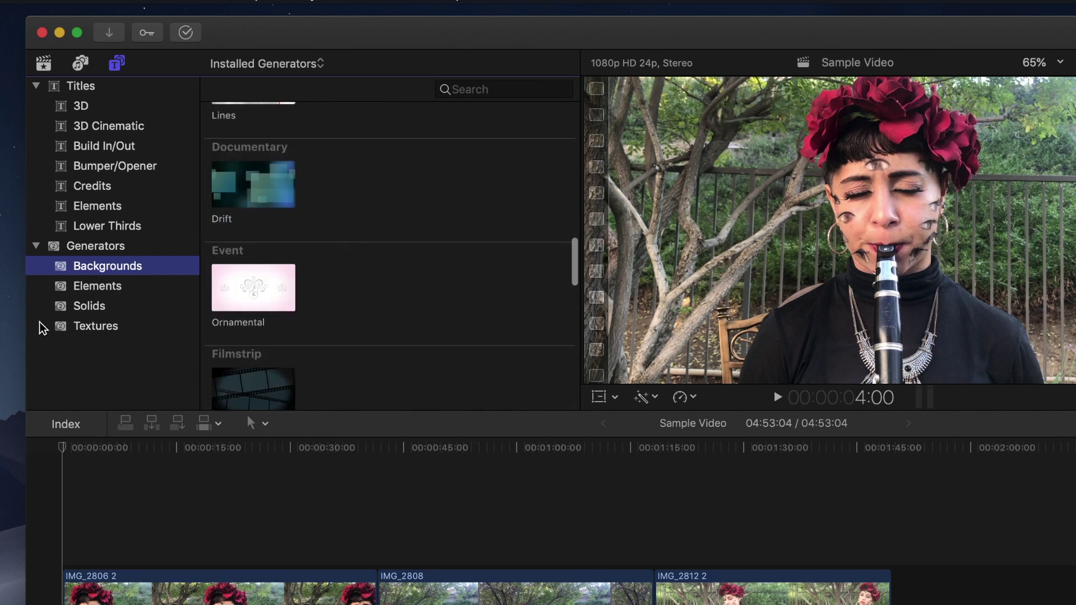
pyautogui.click(85, 287)
pyautogui.click(107, 307)
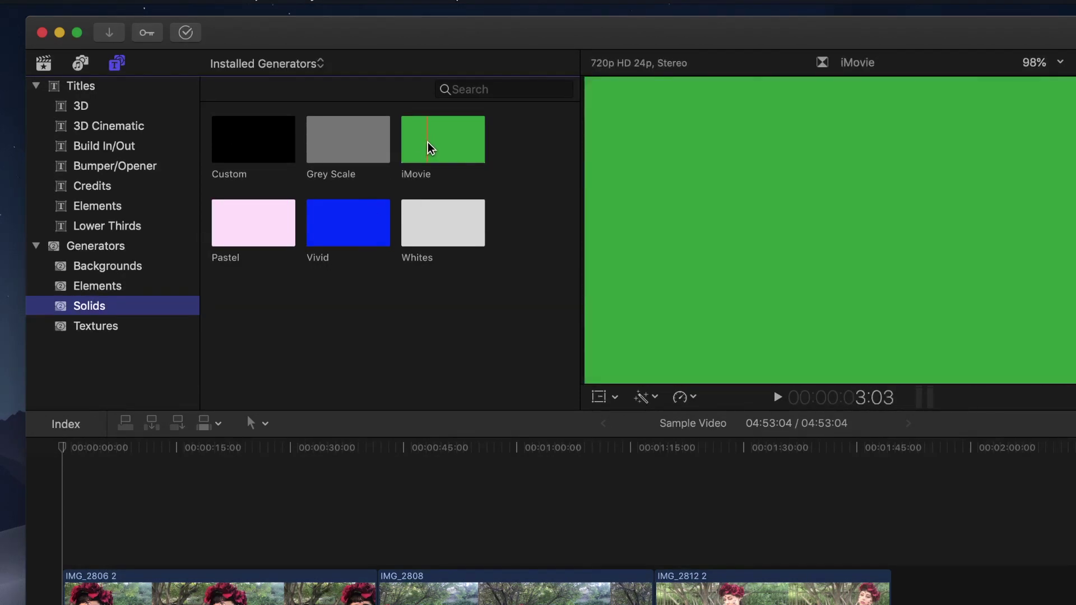
# Step: Return the playhead to the project start and list the Textures generators
pyautogui.click(235, 476)
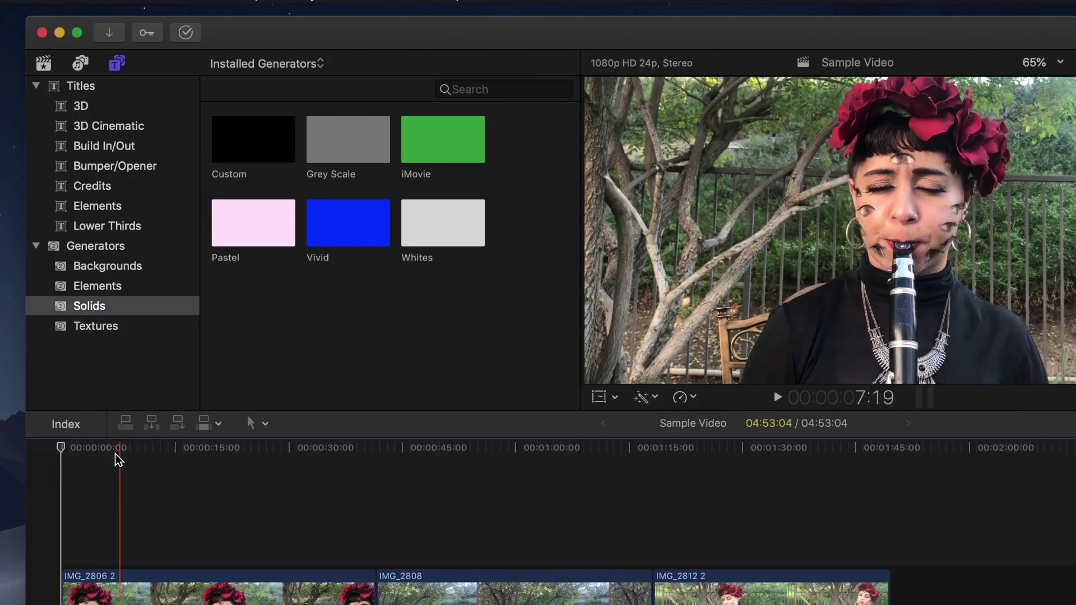
pyautogui.scroll(-1, 103, 328)
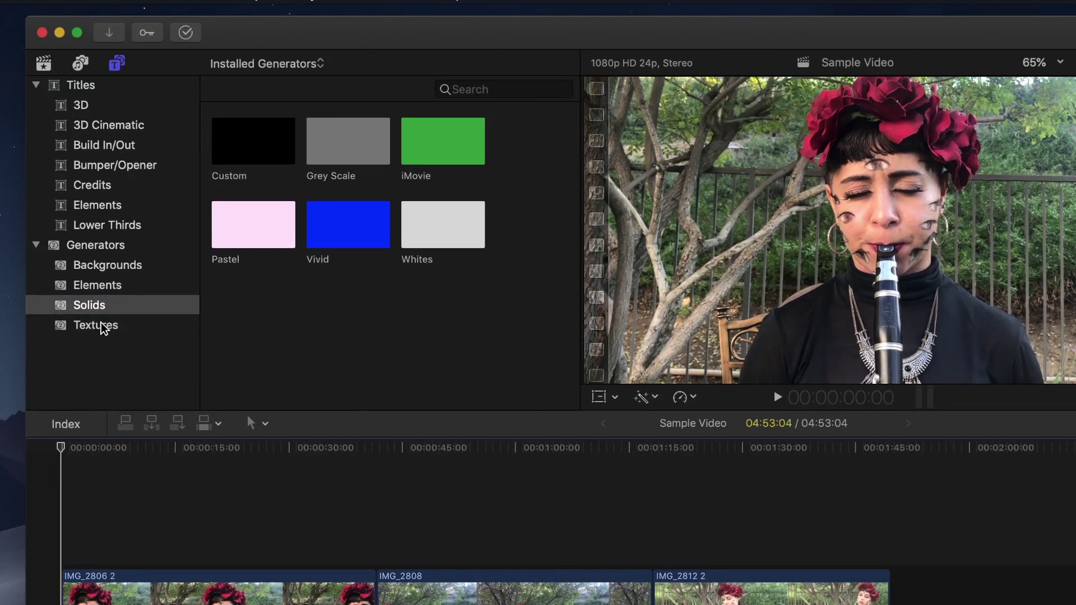
pyautogui.click(98, 325)
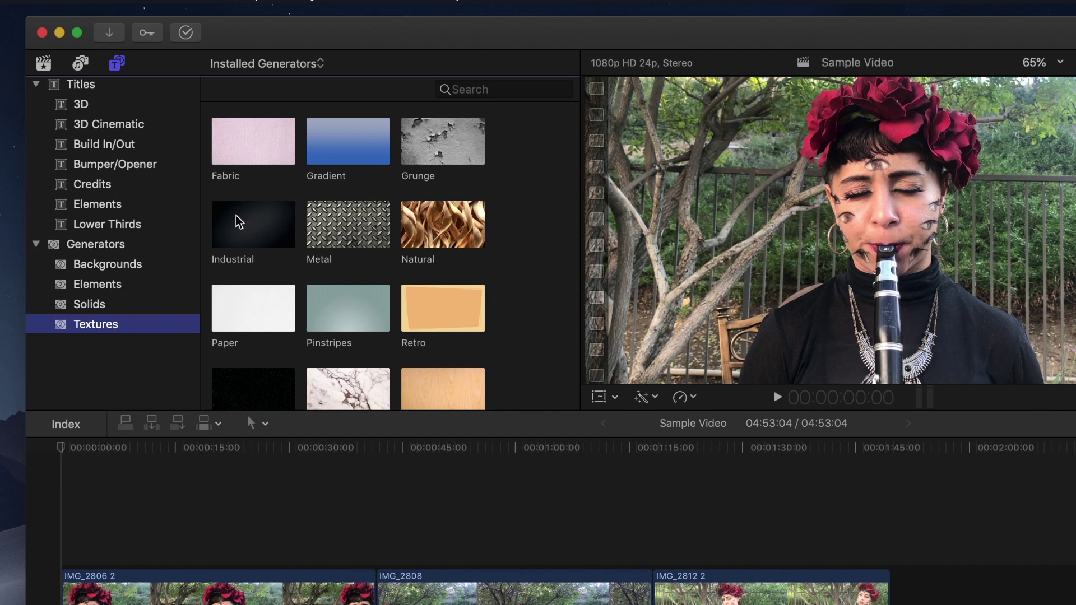
pyautogui.scroll(-2, 290, 331)
pyautogui.scroll(3, 289, 321)
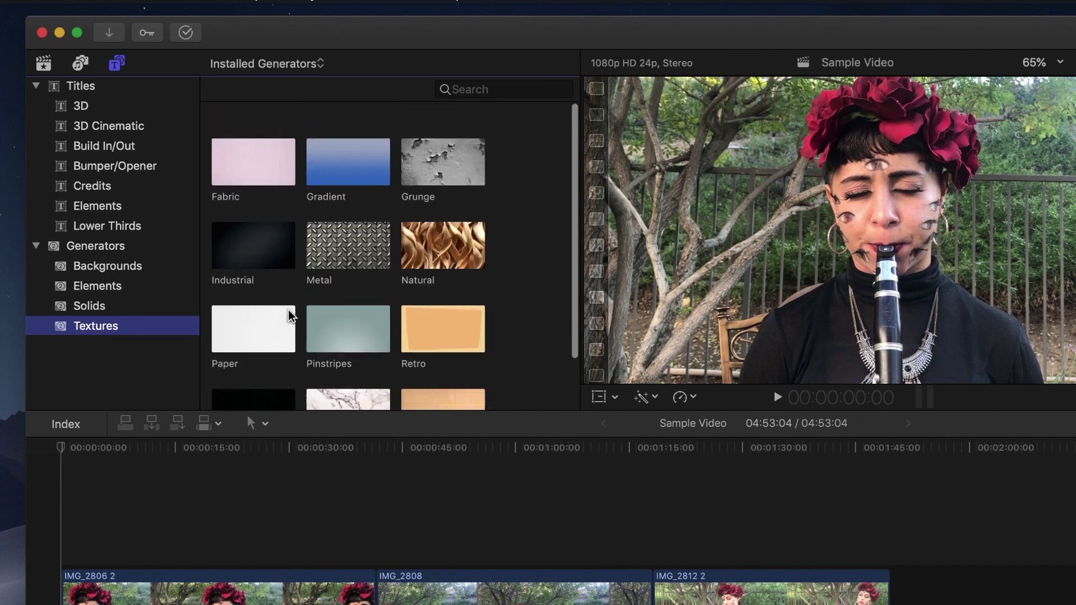
pyautogui.click(439, 567)
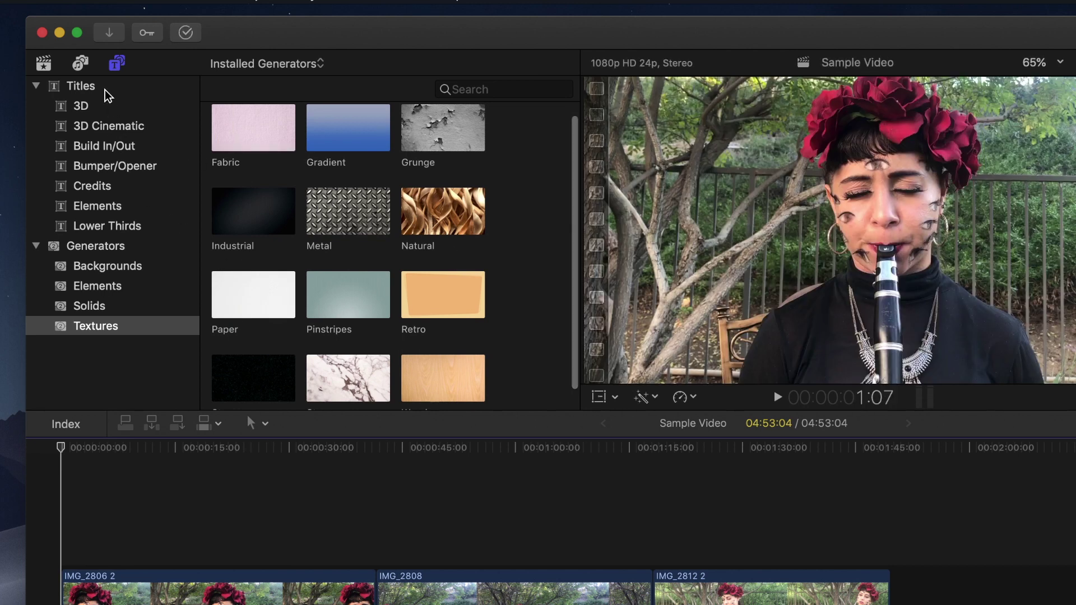
# Step: Browse the 3D title categories, then add a Basic Title above the first clip and reposition it
pyautogui.click(78, 107)
pyautogui.click(150, 133)
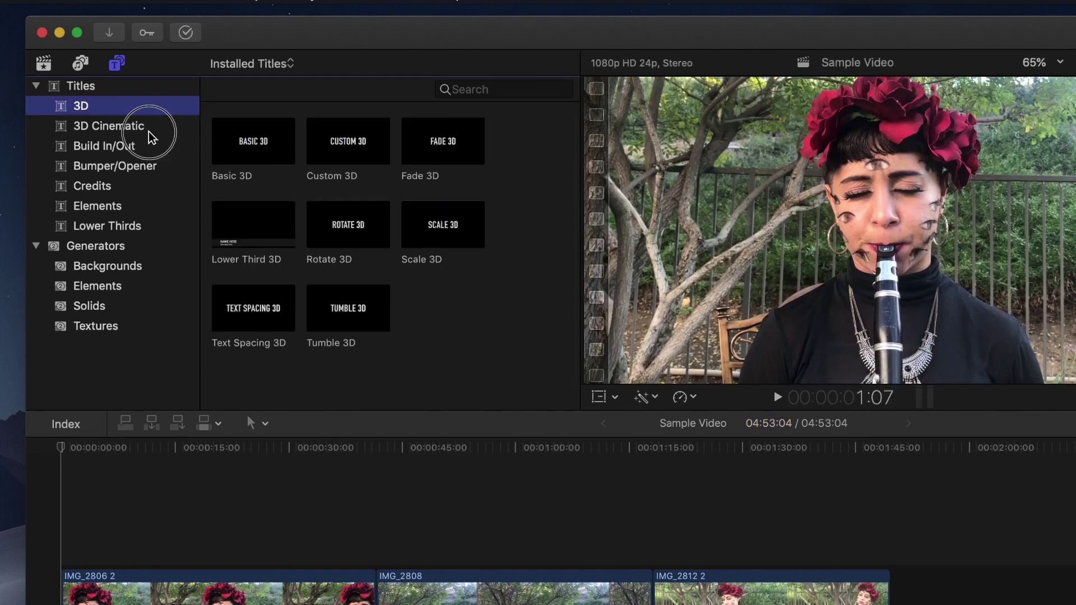
pyautogui.click(90, 104)
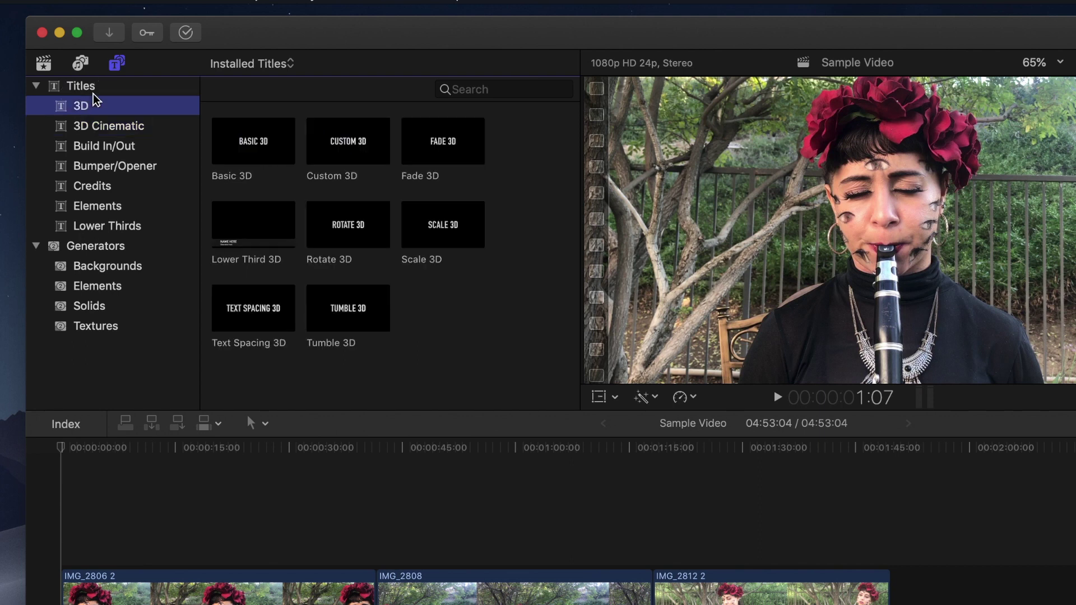
pyautogui.click(85, 85)
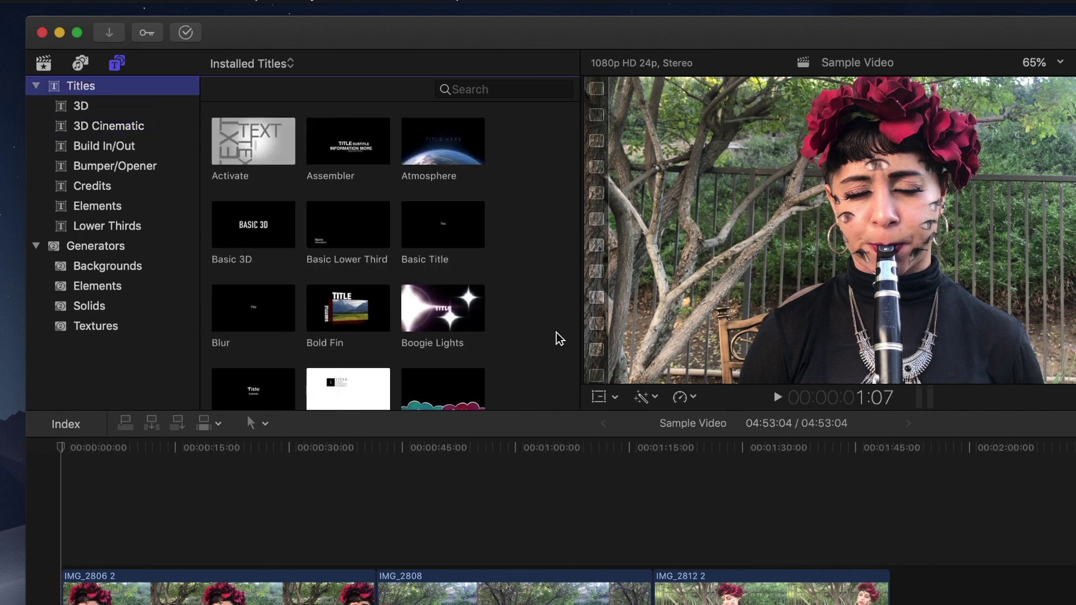
pyautogui.moveTo(444, 231); pyautogui.dragTo(68, 479)
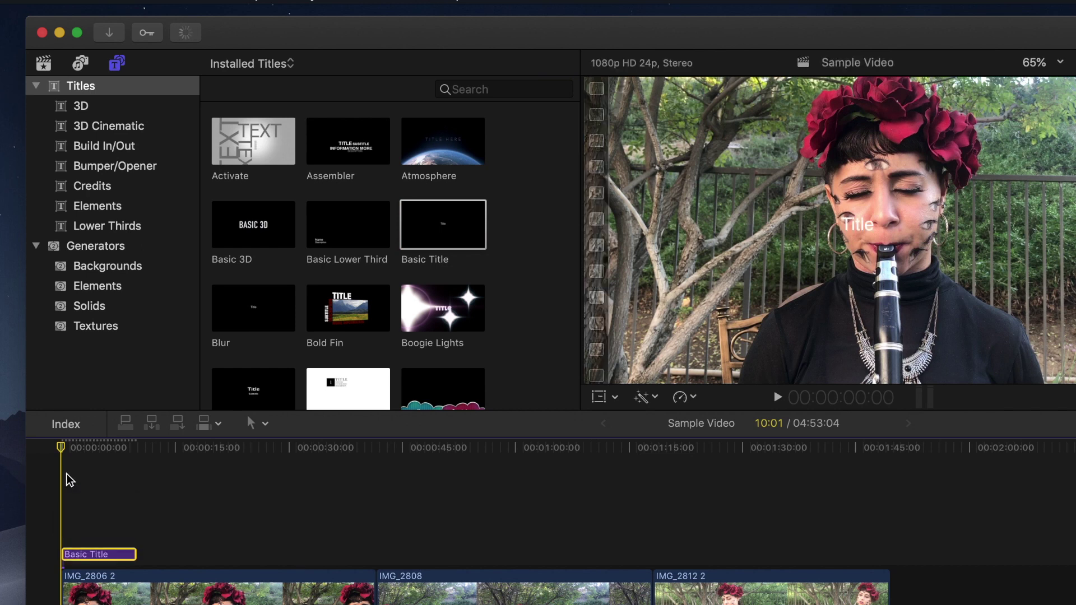
pyautogui.click(88, 554)
pyautogui.moveTo(88, 554); pyautogui.dragTo(142, 554)
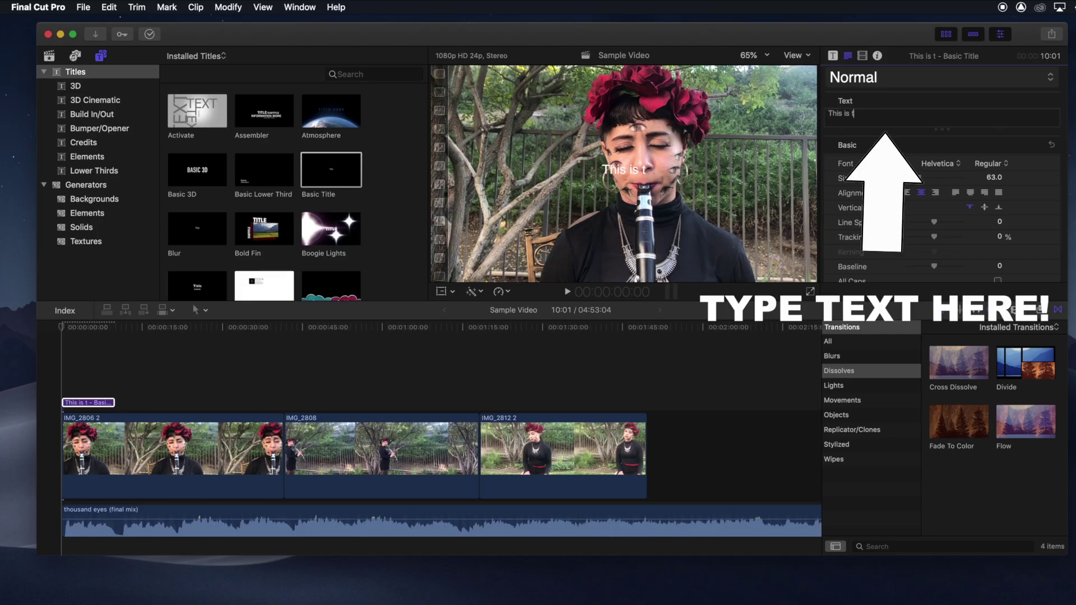
# Step: Replace the title text with 'Gaby's Music Video'
pyautogui.write('itl')
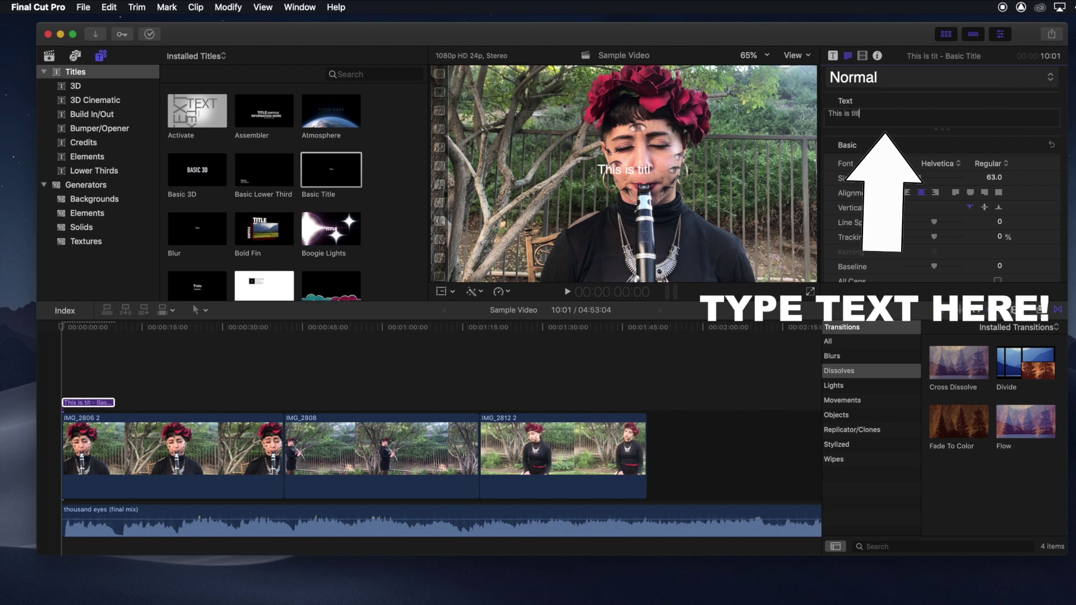
pyautogui.press('BackSpace')
pyautogui.press('BackSpace')
pyautogui.press('BackSpace')
pyautogui.press('BackSpace')
pyautogui.press('BackSpace')
pyautogui.press('BackSpace')
pyautogui.press('BackSpace')
pyautogui.press('BackSpace')
pyautogui.press('BackSpace')
pyautogui.press('BackSpace')
pyautogui.press('BackSpace')
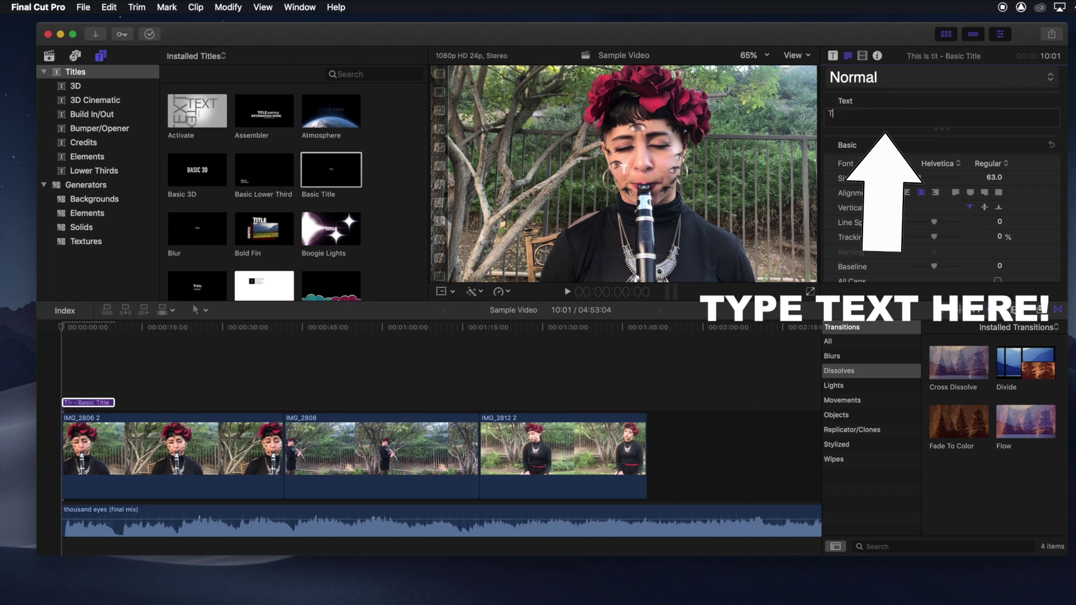
pyautogui.write('Ga')
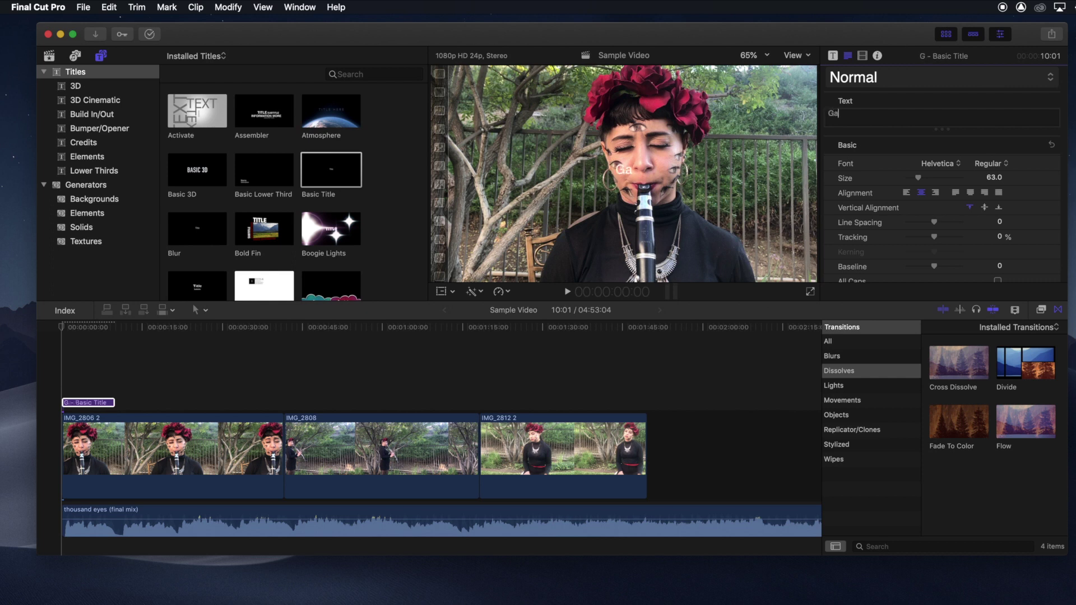
pyautogui.write("by's Music Video")
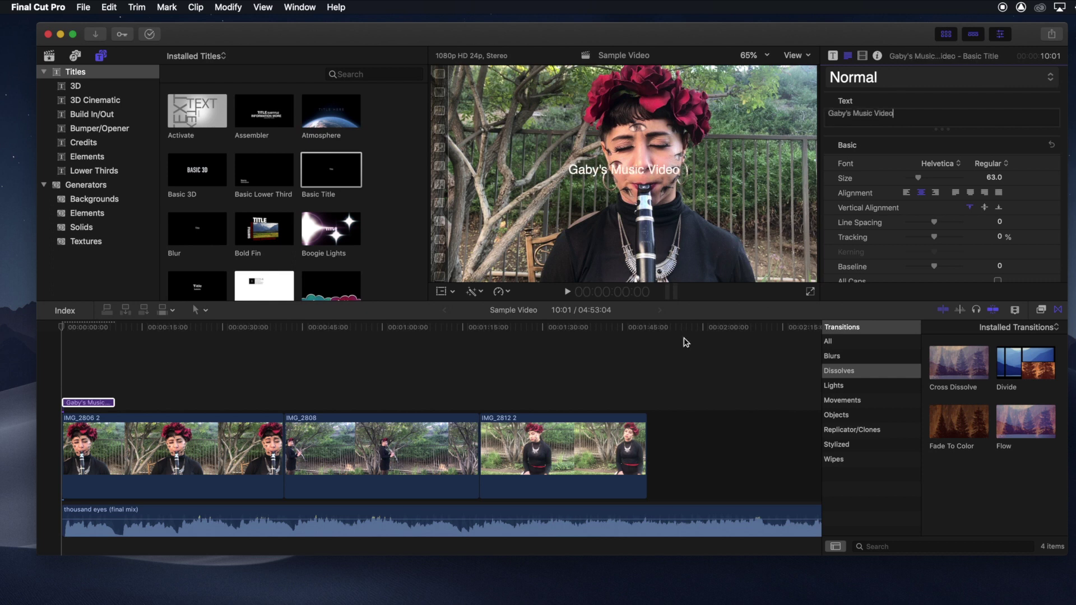
pyautogui.click(64, 403)
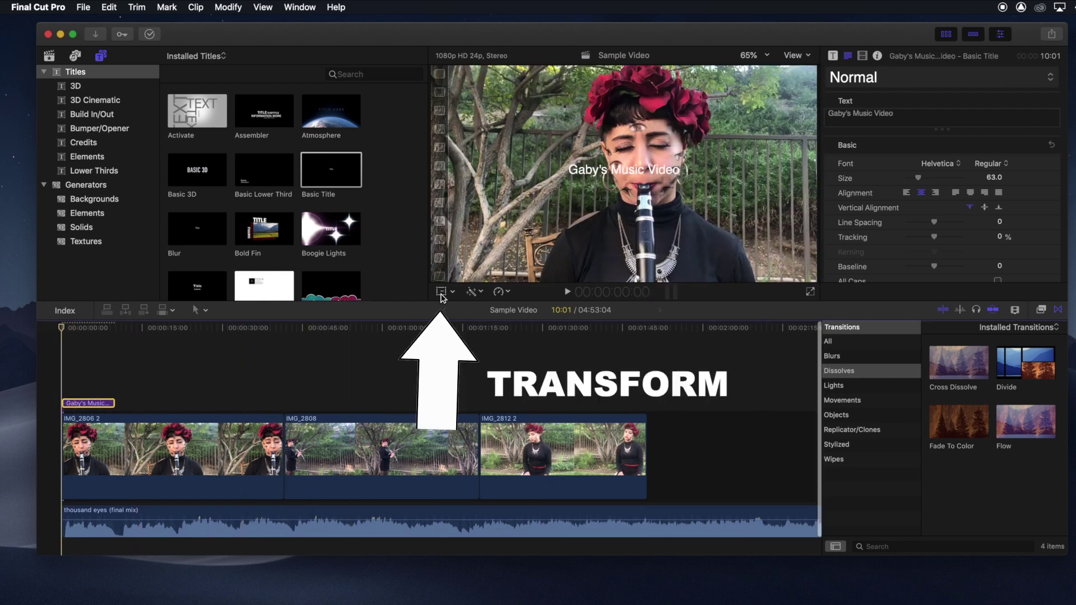
# Step: Use the Transform handles to move the title to the frame's upper left
pyautogui.click(441, 292)
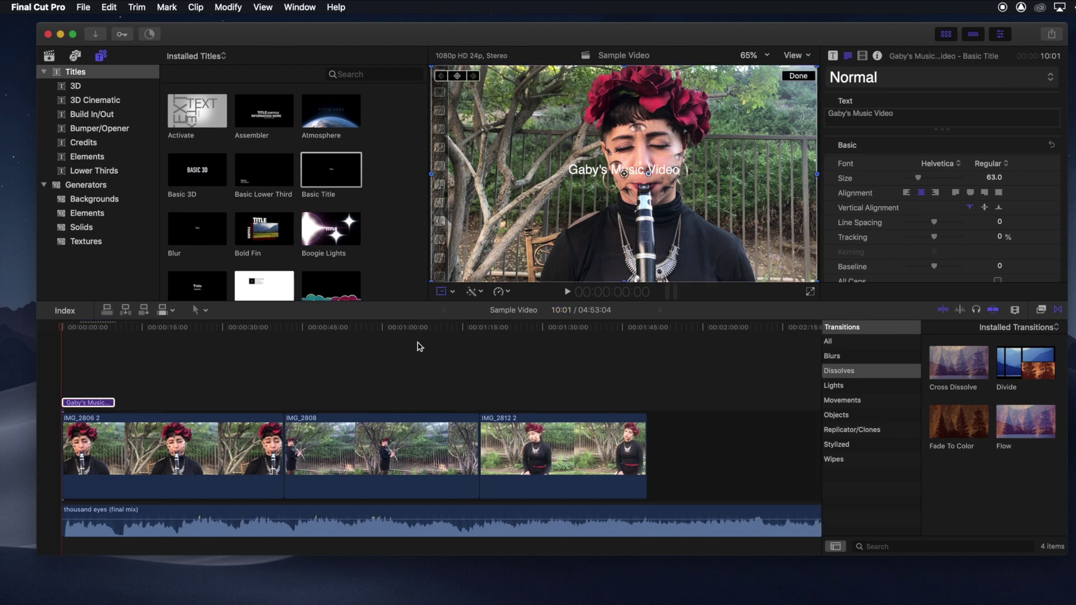
pyautogui.hscroll(-1, 437, 328)
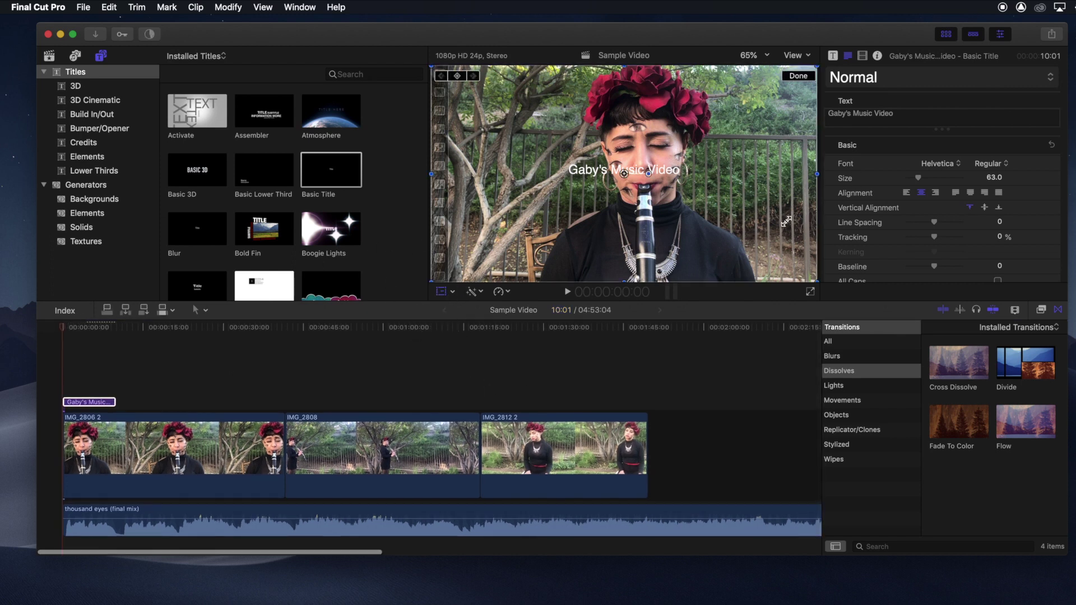
pyautogui.moveTo(778, 192); pyautogui.dragTo(664, 153)
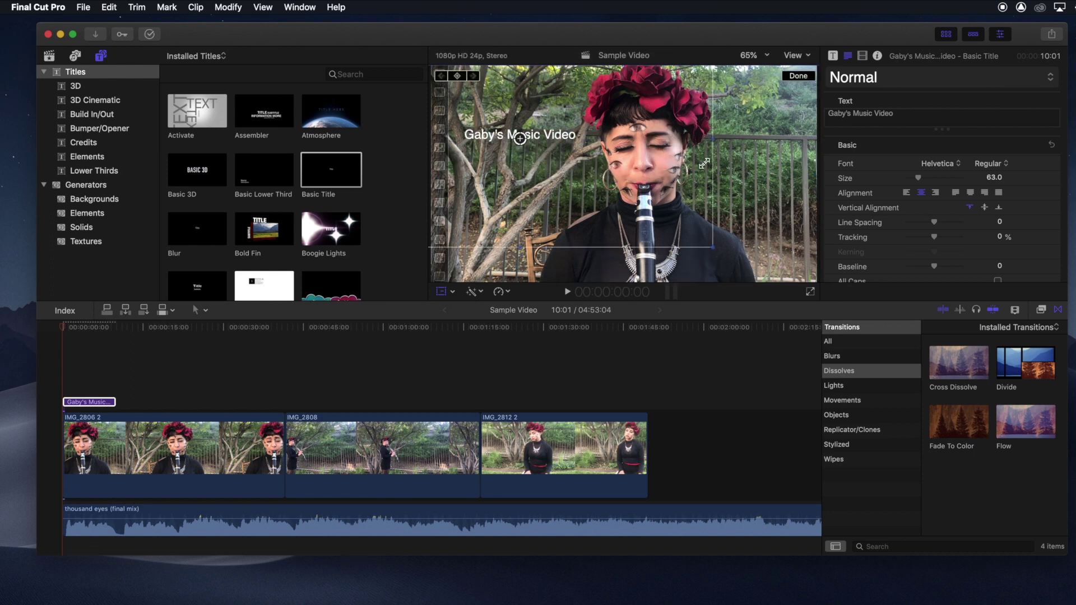
pyautogui.click(113, 401)
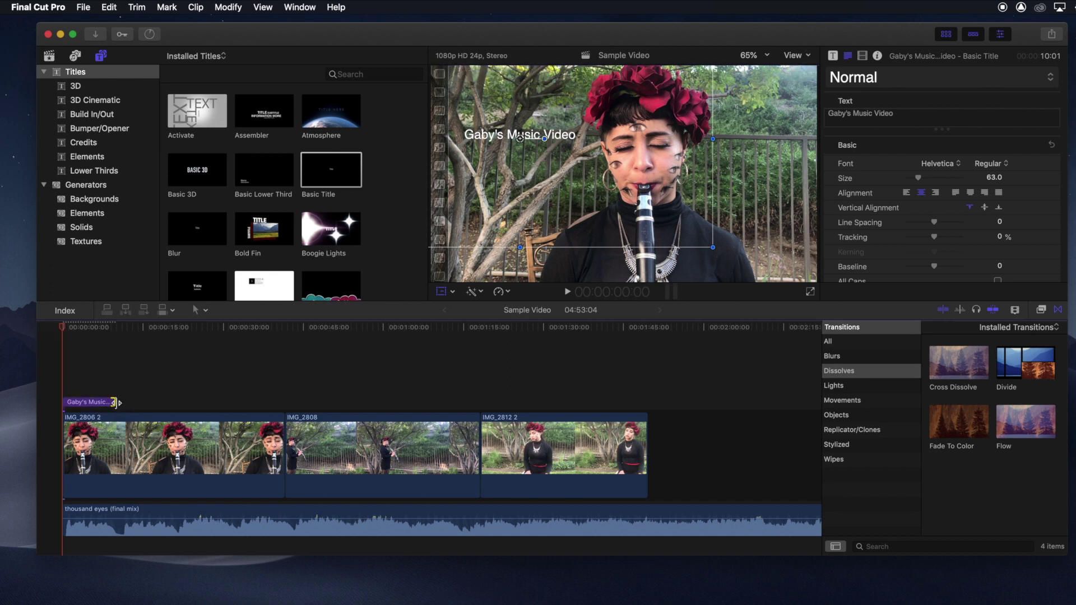
# Step: Extend the title clip to about 40 seconds and scrub the opening to check it
pyautogui.moveTo(112, 401); pyautogui.dragTo(282, 402)
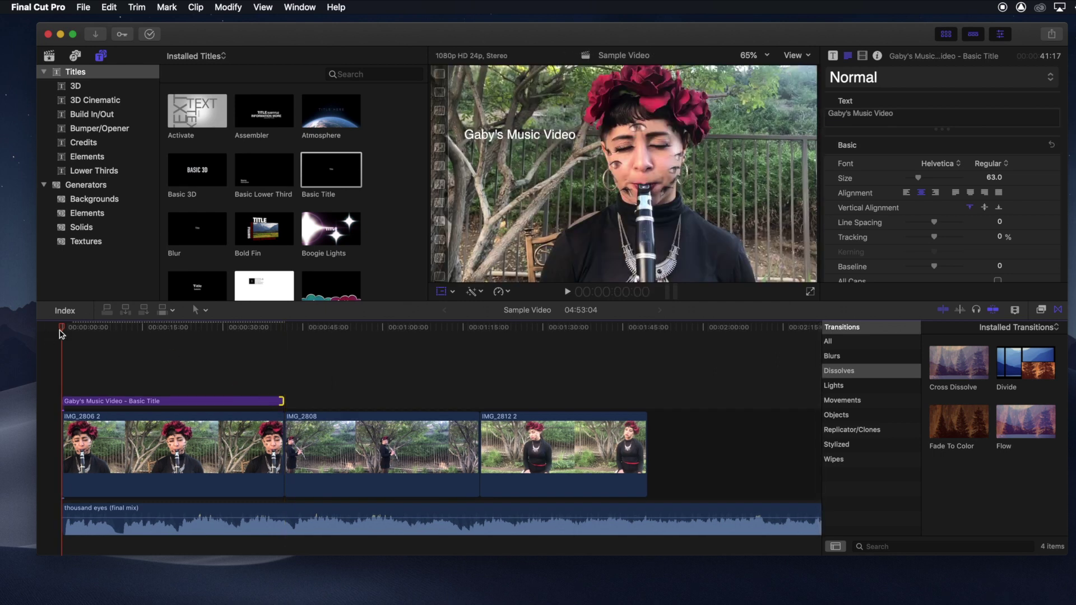
pyautogui.moveTo(62, 328); pyautogui.dragTo(284, 328)
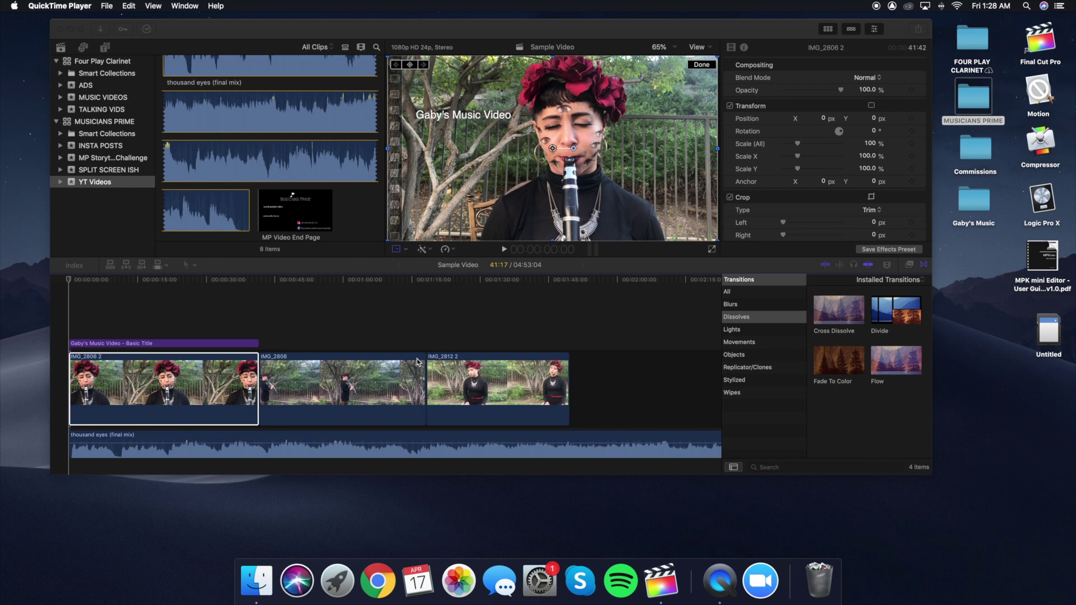
pyautogui.hscroll(-1, 547, 384)
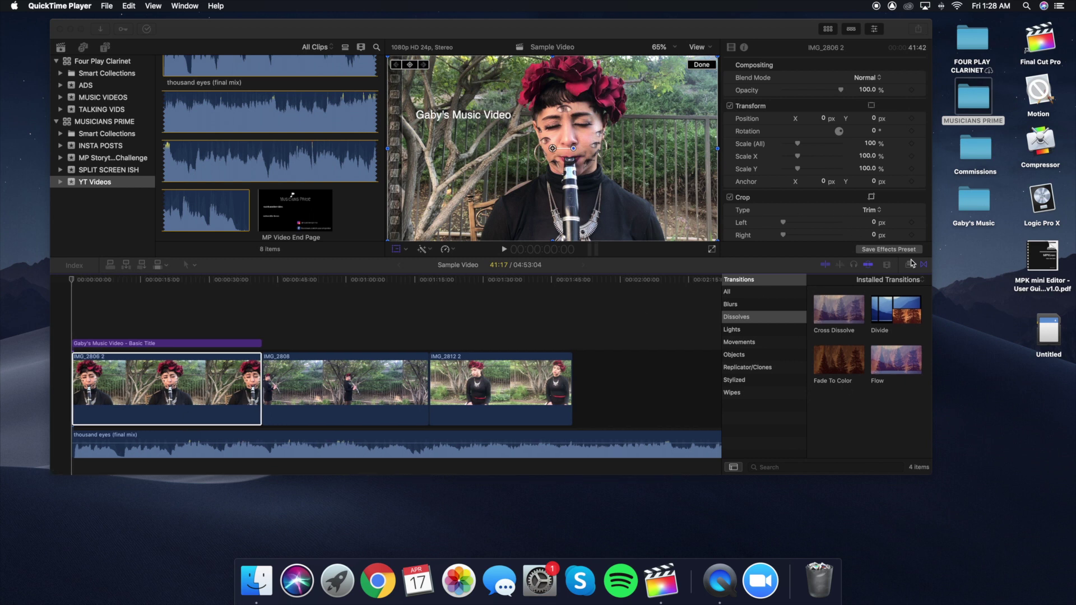
pyautogui.click(920, 266)
pyautogui.click(923, 265)
# Step: Add Fade To Color at IMG_2812 2's end and a Cross Dissolve between IMG_2806 2 and IMG_2808
pyautogui.click(924, 265)
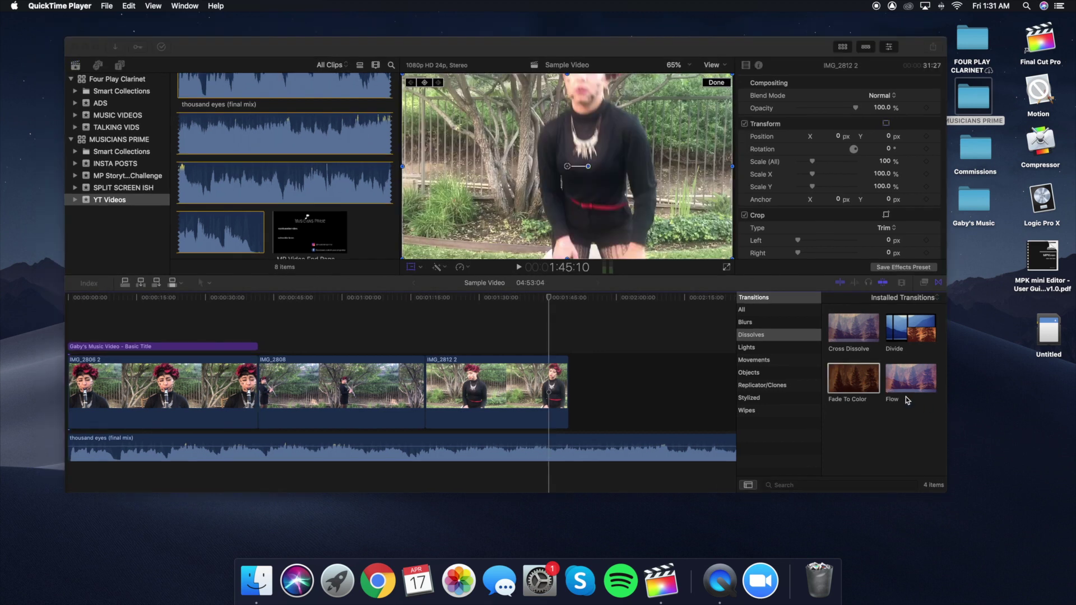
pyautogui.click(860, 381)
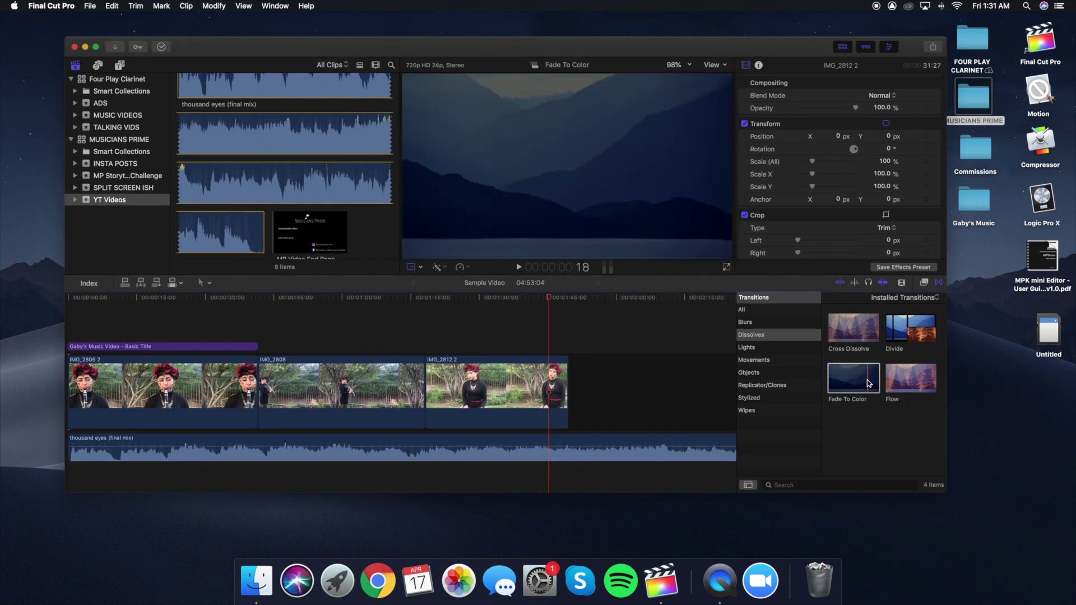
pyautogui.moveTo(856, 383); pyautogui.dragTo(603, 385)
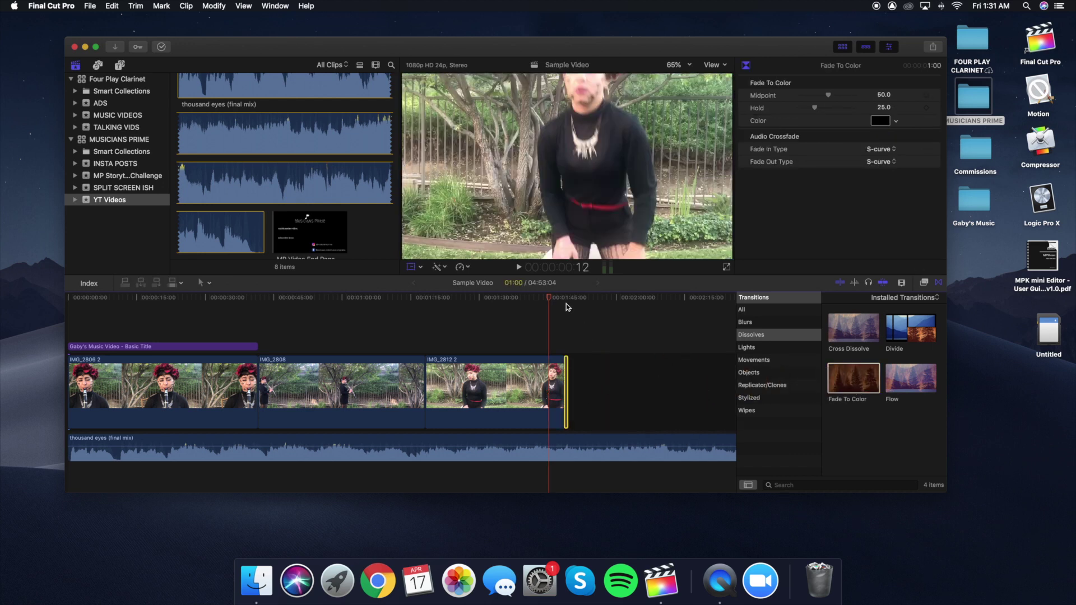
pyautogui.moveTo(549, 302); pyautogui.dragTo(570, 301)
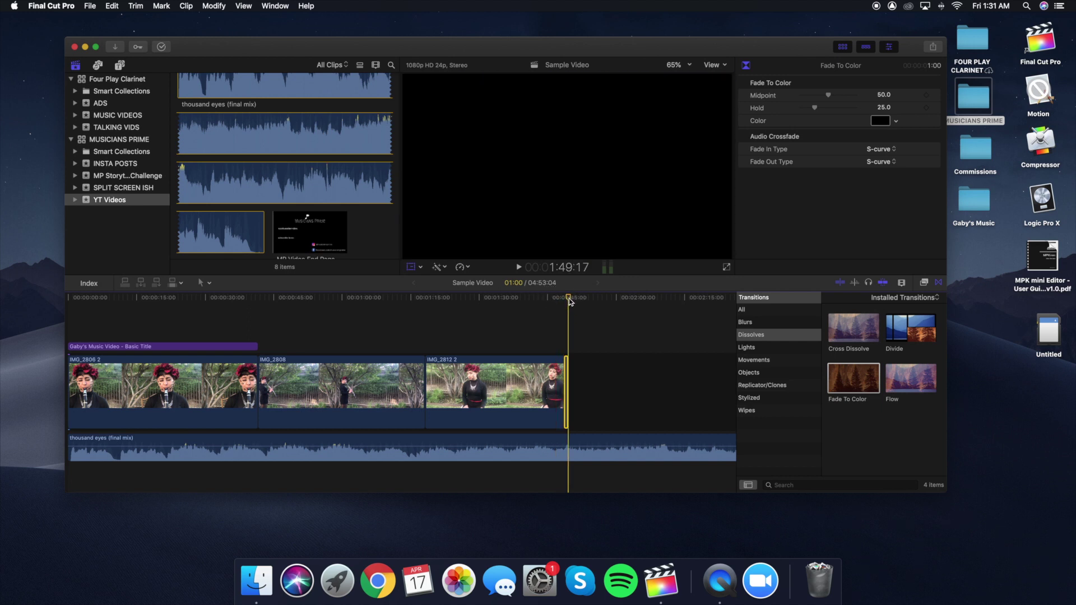
pyautogui.moveTo(853, 330); pyautogui.dragTo(252, 377)
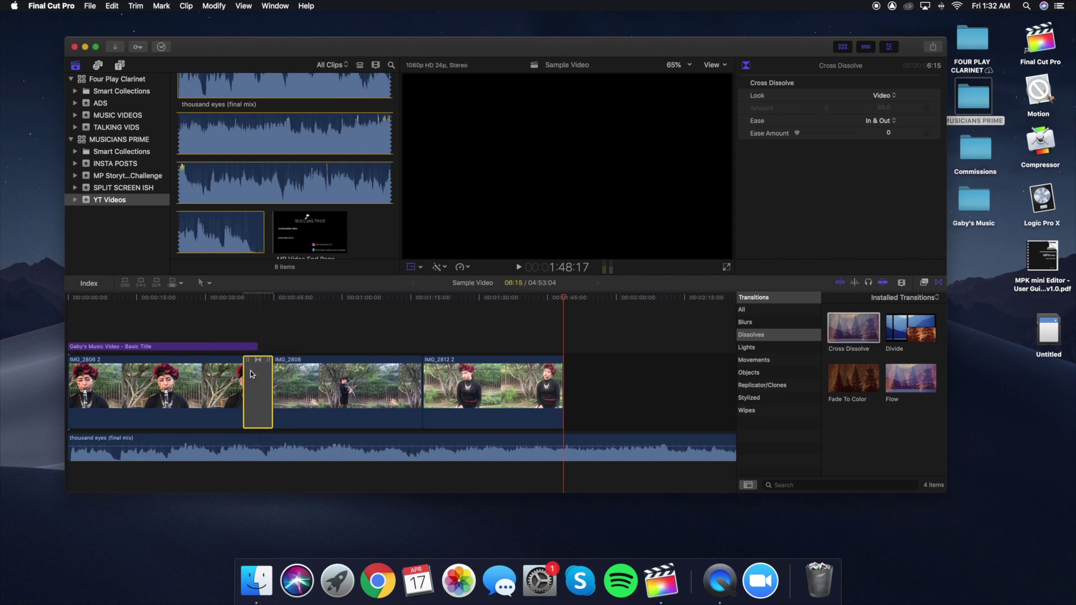
# Step: Replace the first-cut Cross Dissolve and lengthen it from 1:00 to 5:20
pyautogui.press('Delete')
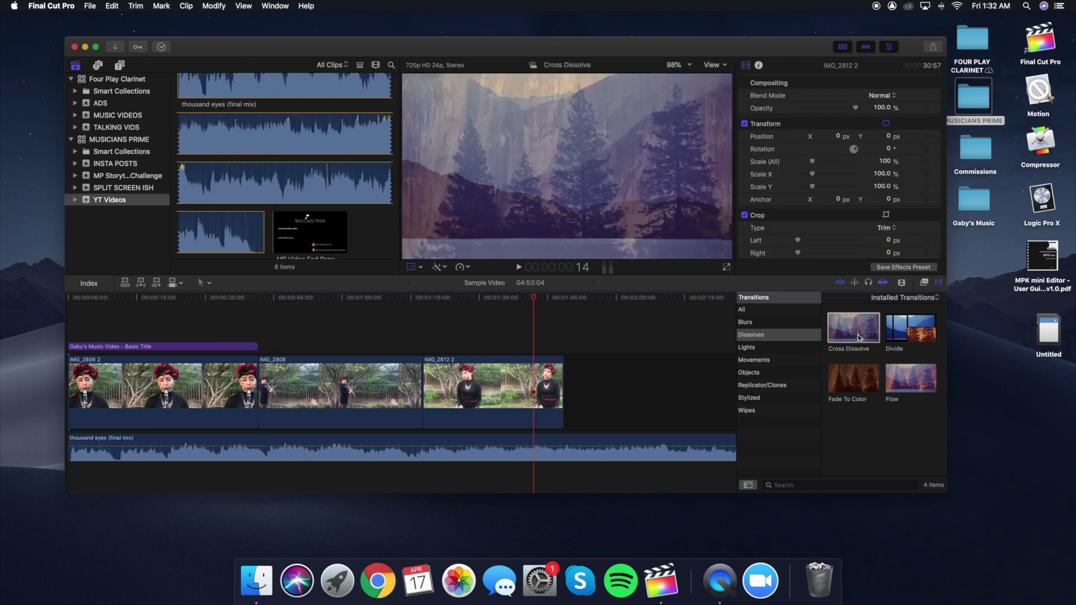
pyautogui.moveTo(859, 338); pyautogui.dragTo(269, 386)
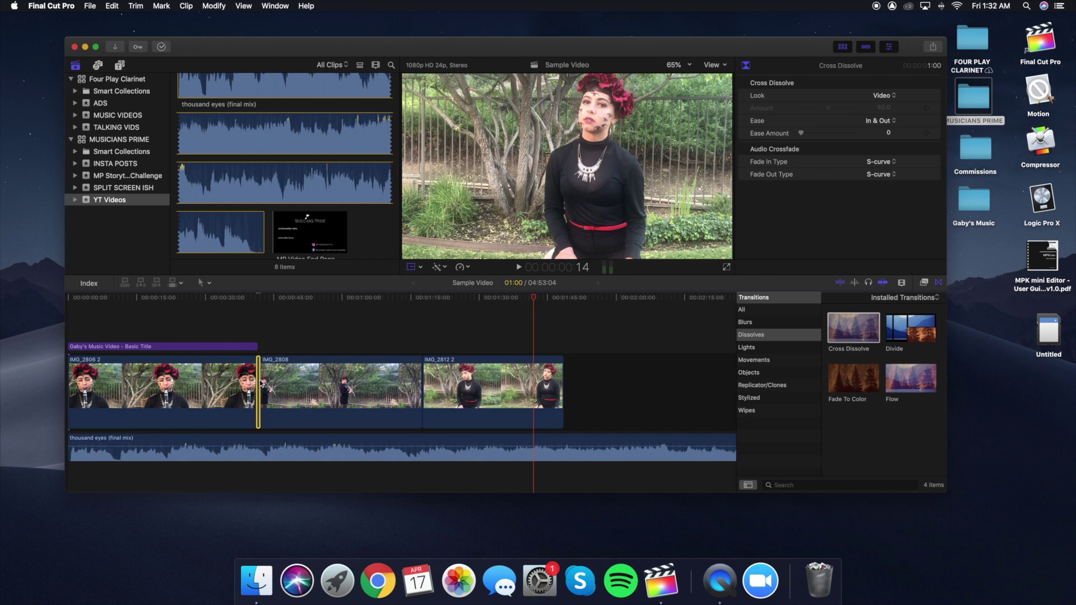
pyautogui.click(263, 380)
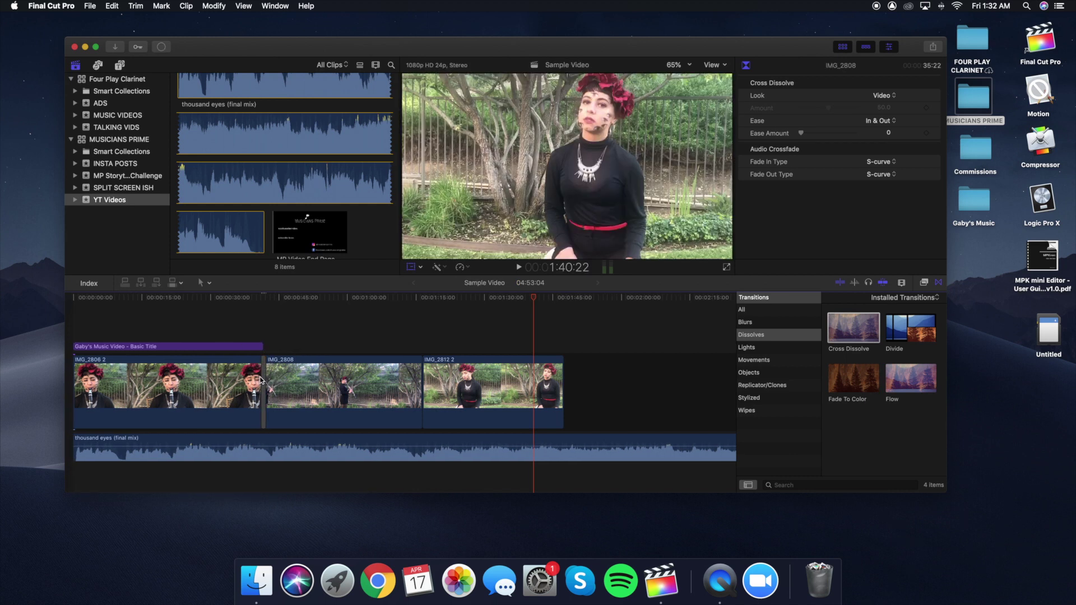
pyautogui.click(263, 380)
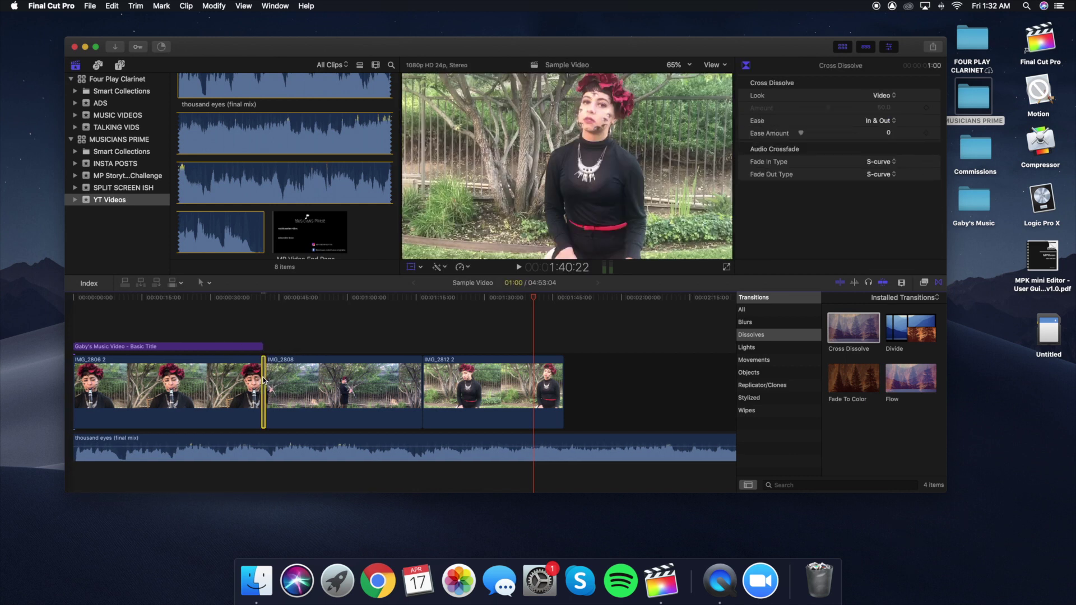
pyautogui.moveTo(259, 379); pyautogui.dragTo(250, 379)
# Step: Play the sequence from before the cut to preview the lengthened dissolve
pyautogui.moveTo(532, 299); pyautogui.dragTo(240, 327)
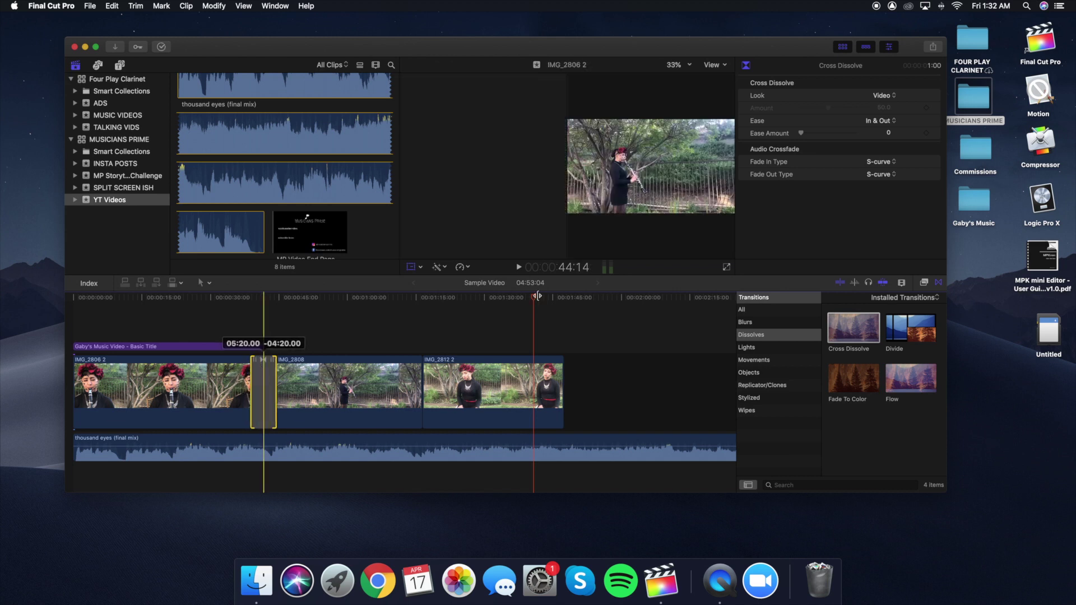
pyautogui.press('space')
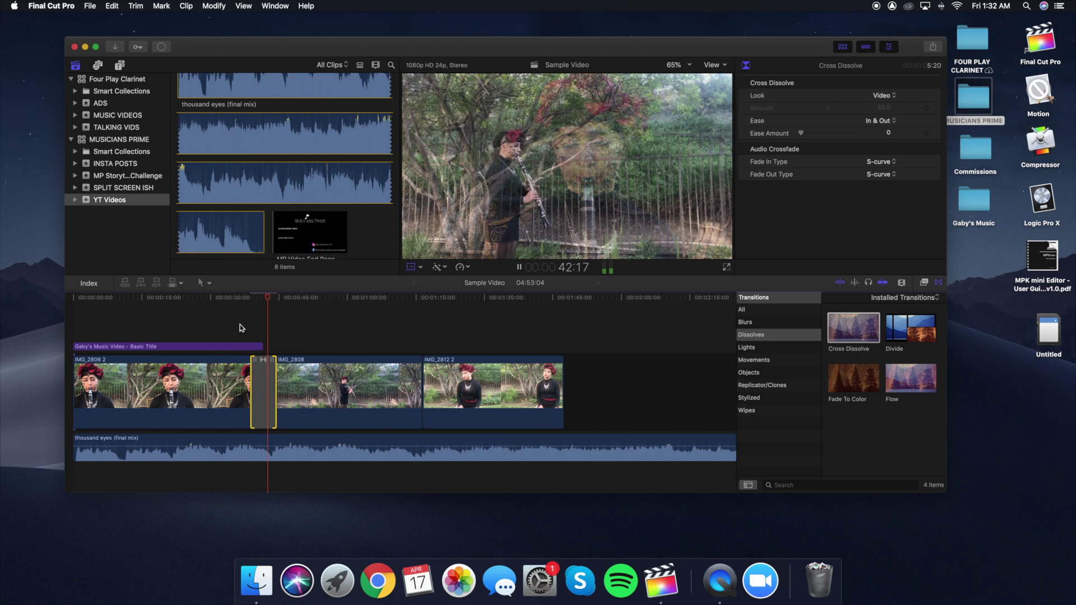
pyautogui.moveTo(303, 293); pyautogui.dragTo(345, 301)
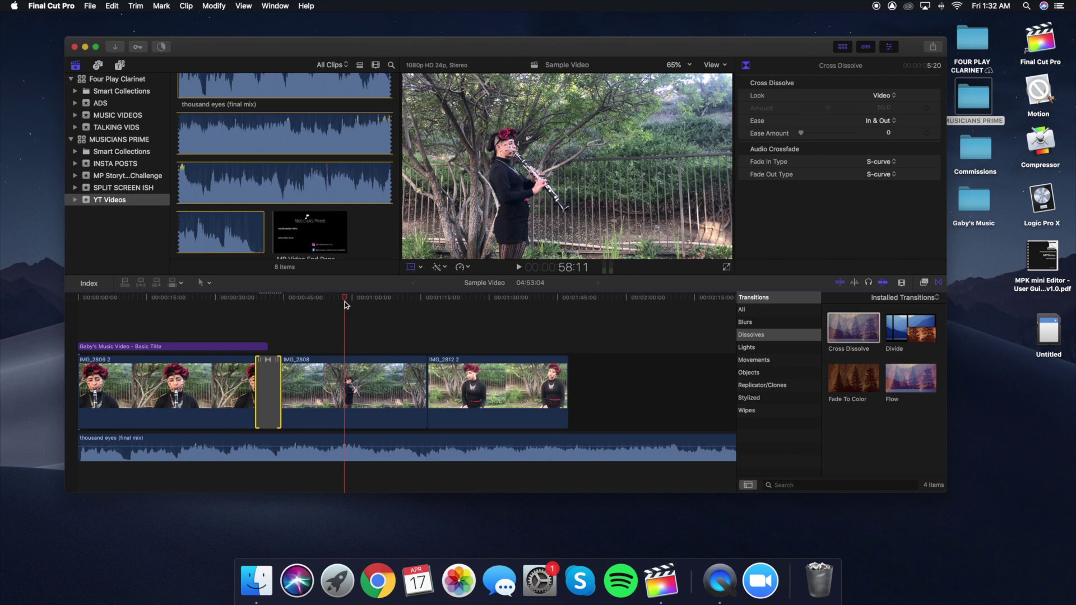
# Step: Browse the All and Blurs transitions, then open Lights and preview Bloom
pyautogui.click(744, 310)
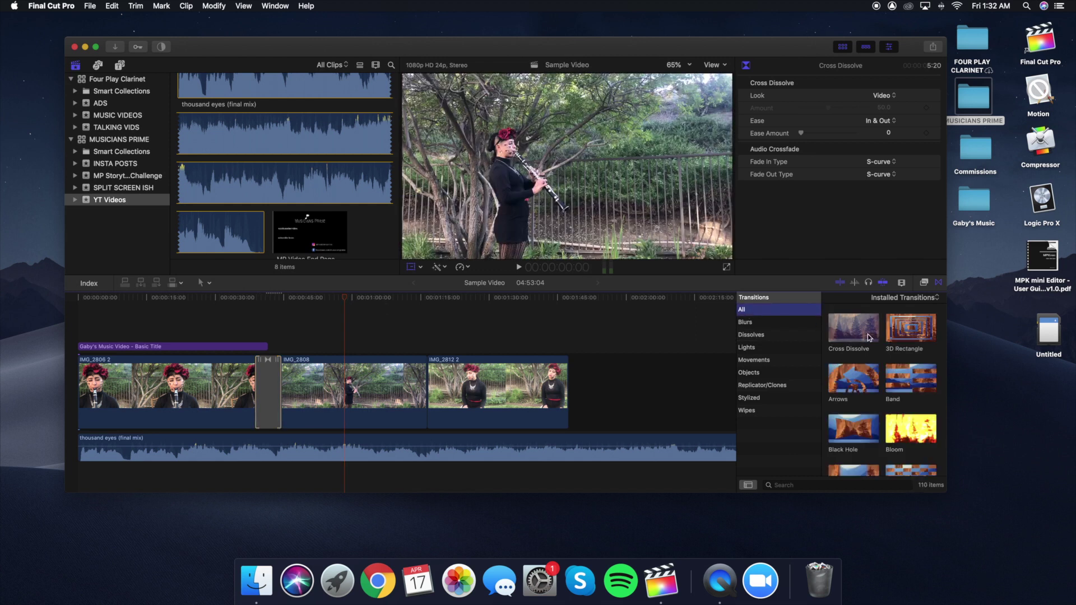
pyautogui.scroll(-3, 902, 373)
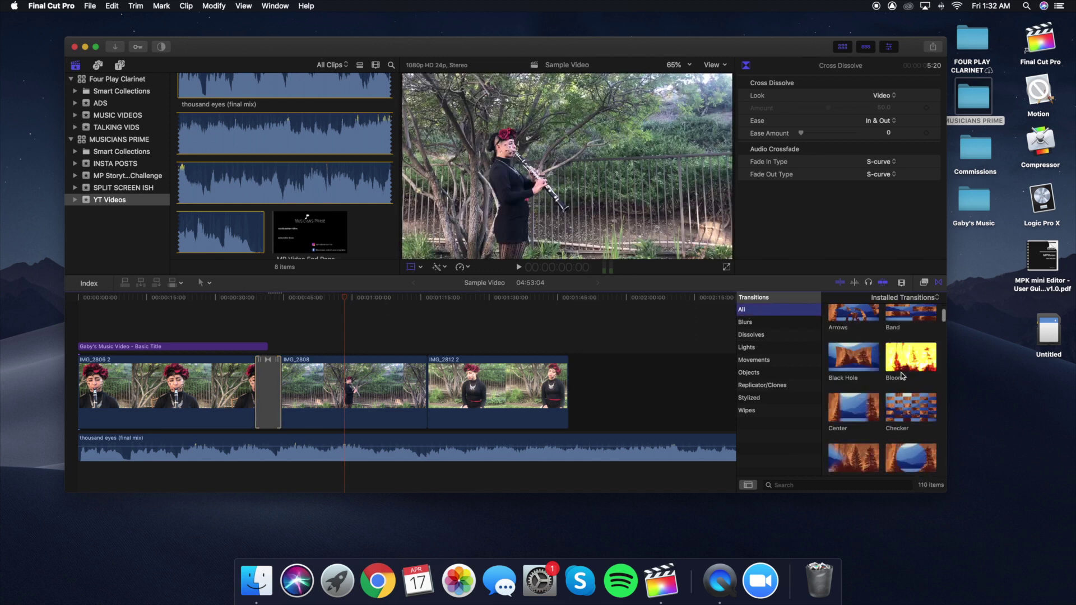
pyautogui.scroll(-3, 904, 375)
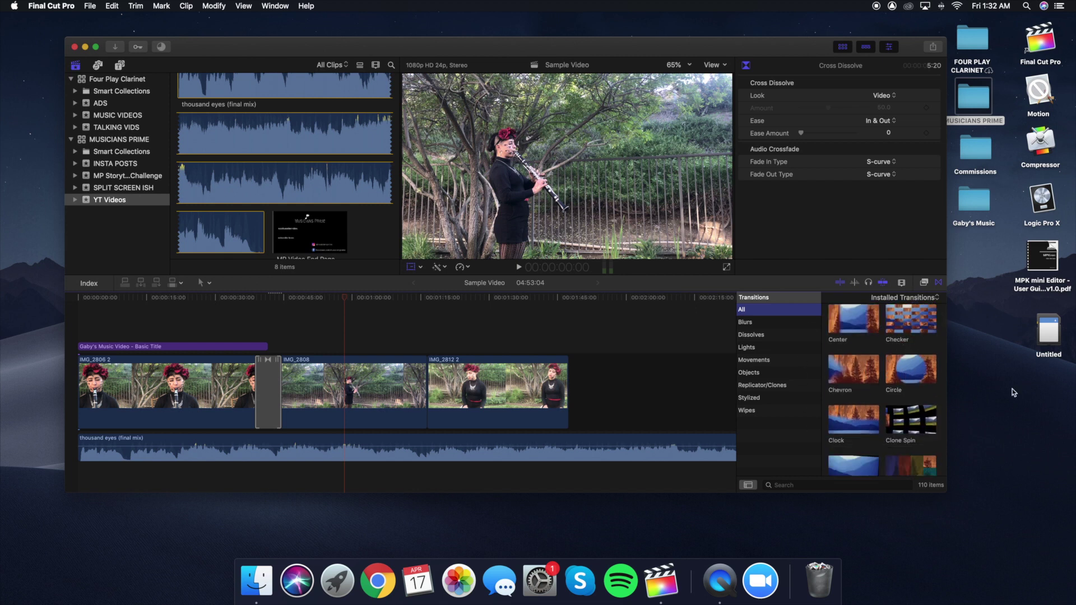
pyautogui.scroll(-4, 846, 399)
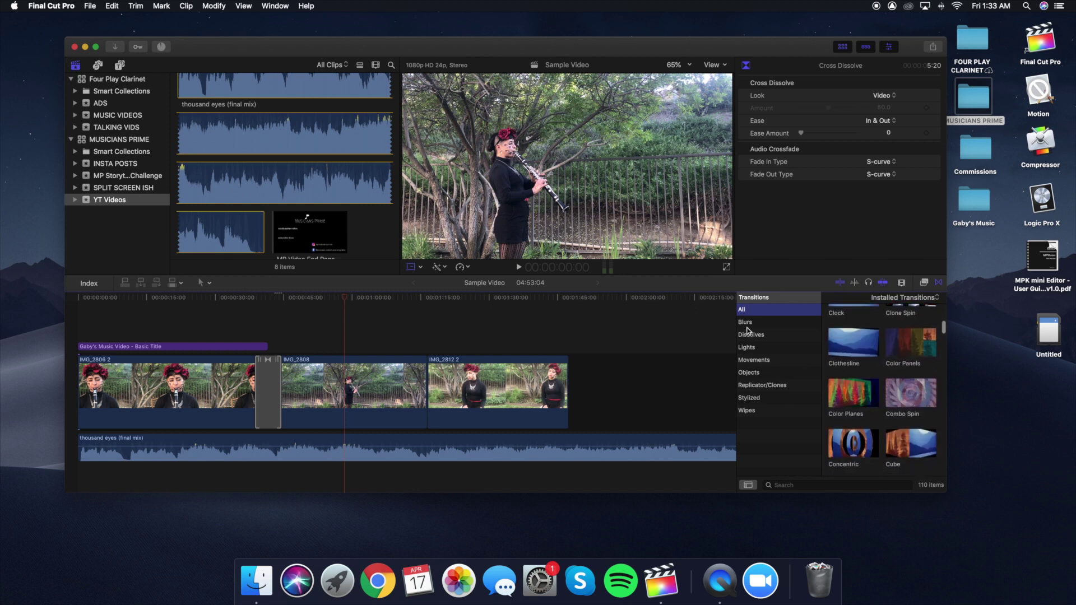
pyautogui.click(748, 323)
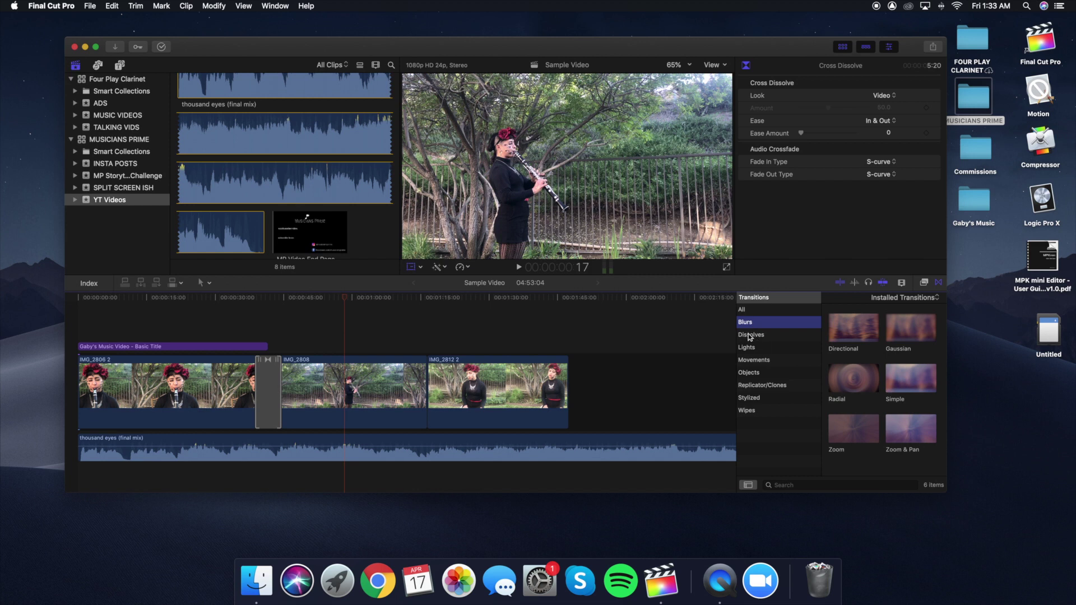
pyautogui.moveTo(834, 326)
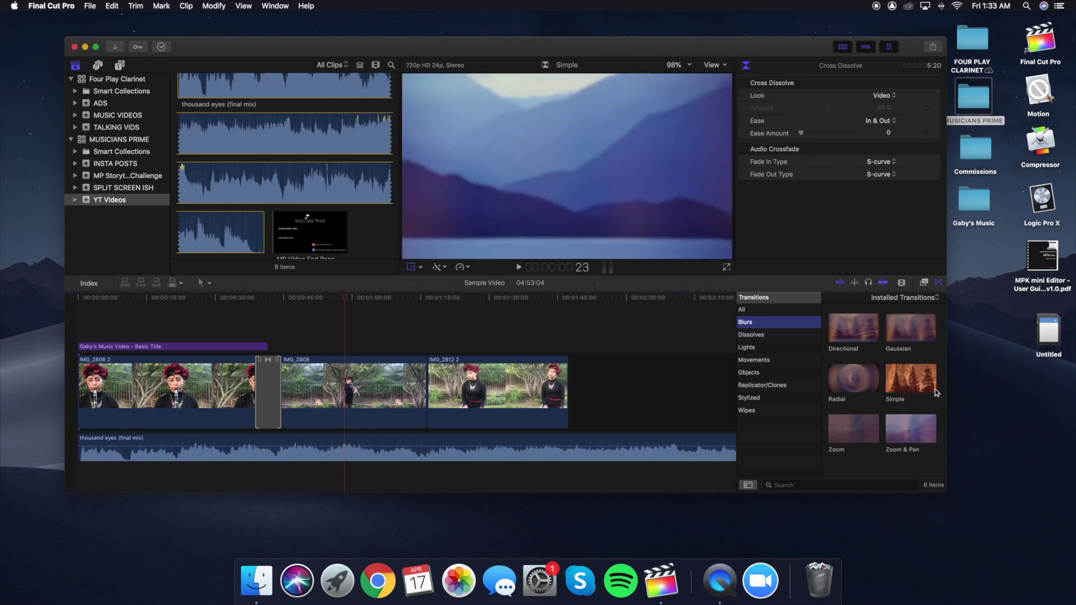
pyautogui.click(758, 348)
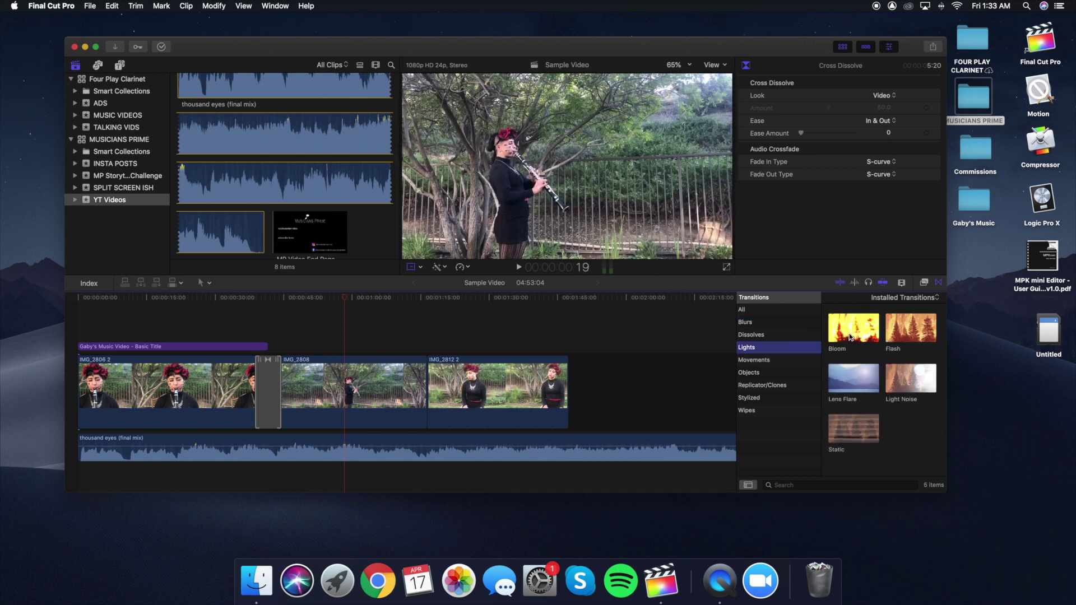
pyautogui.click(851, 337)
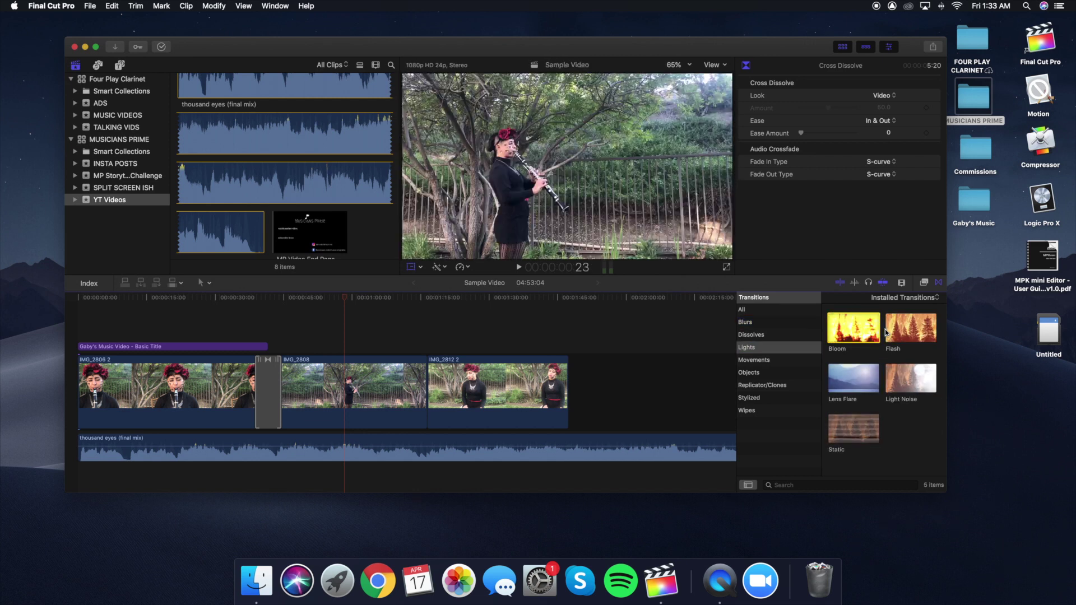